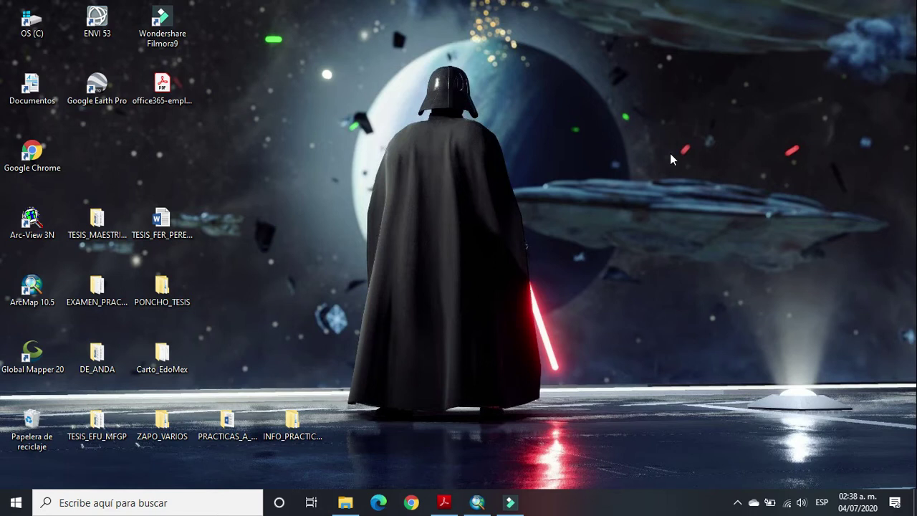
Open P6.pdf in Acrobat Reader and read the campus siting criteria for soils, land use, access roads, rivers and minimum size.
click(444, 502)
scroll(438, 396, down, 1)
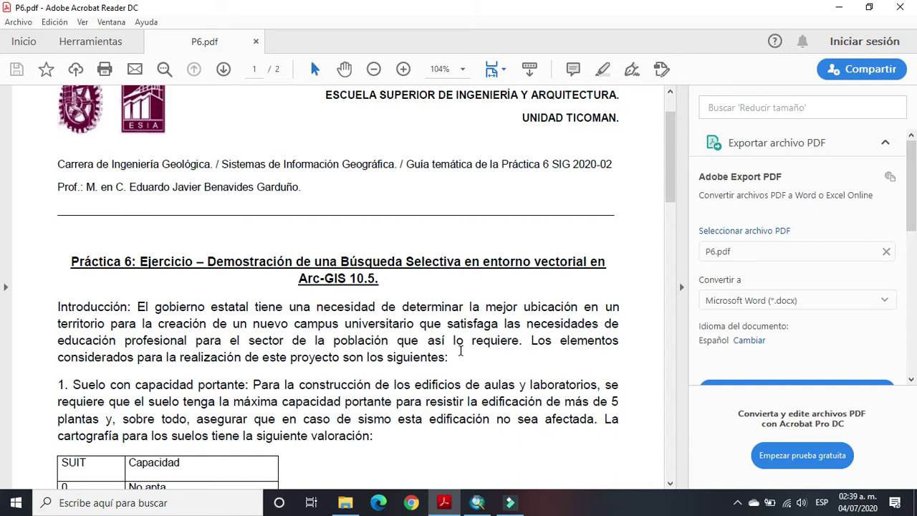
scroll(458, 350, down, 5)
scroll(454, 351, down, 10)
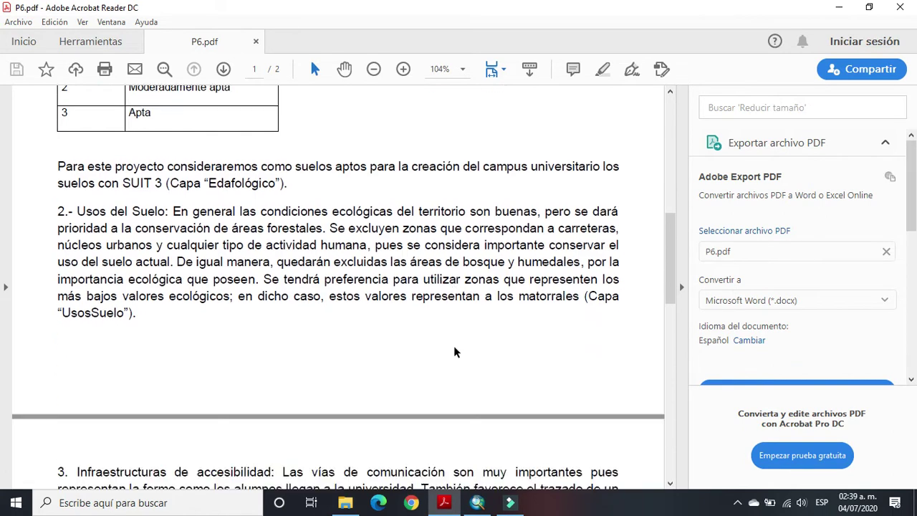
scroll(454, 348, down, 1)
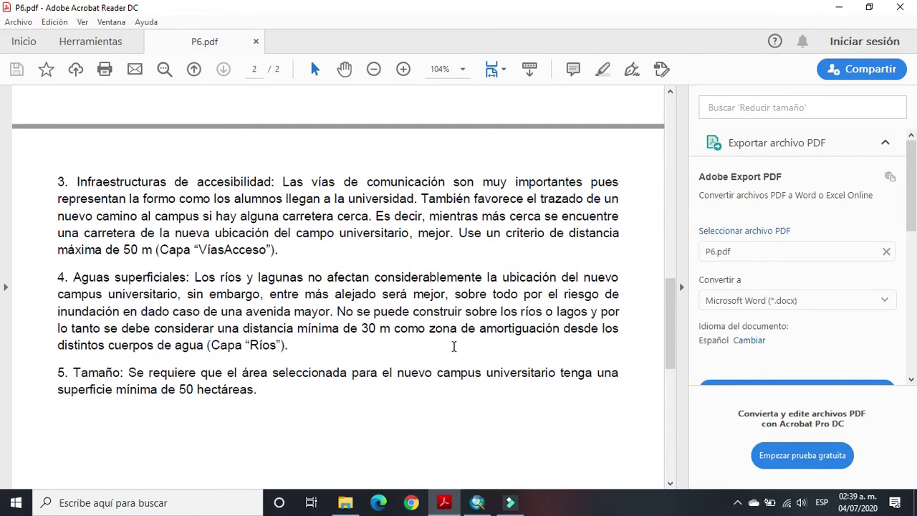
scroll(453, 349, up, 12)
scroll(454, 352, up, 3)
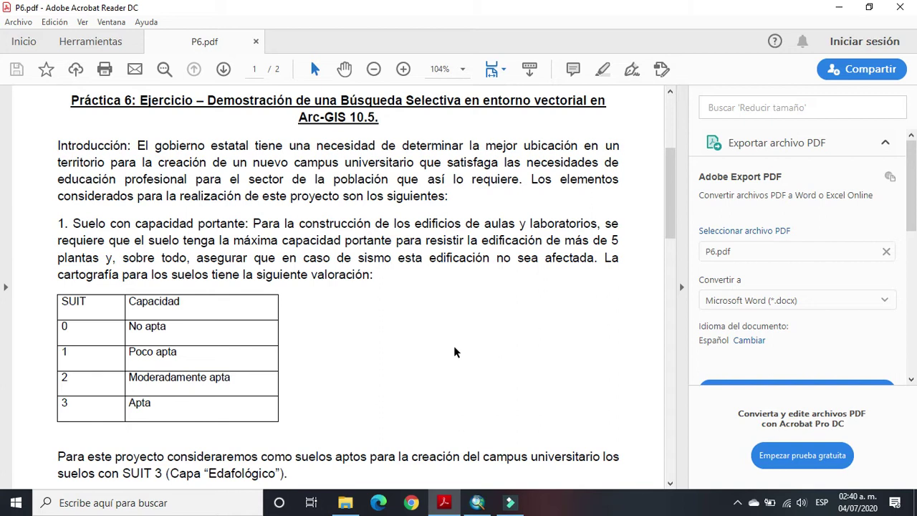
scroll(416, 306, down, 3)
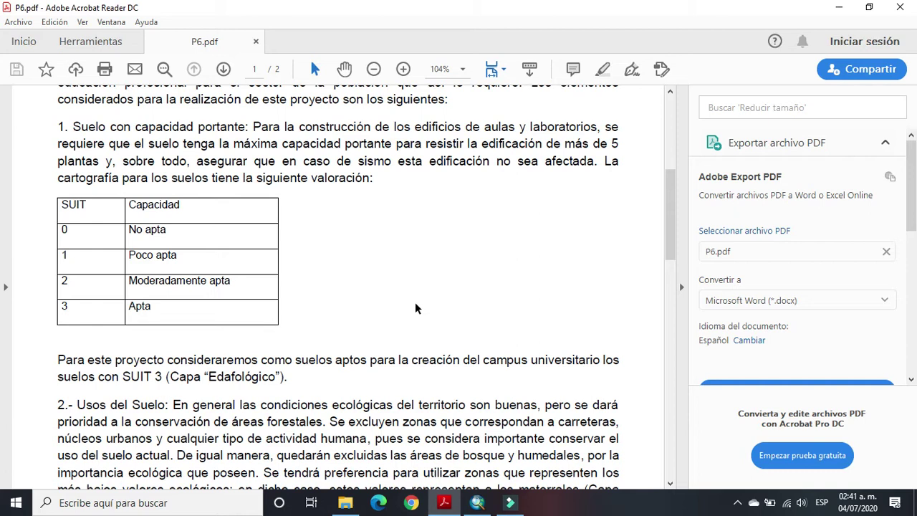
scroll(520, 255, down, 3)
scroll(519, 252, down, 2)
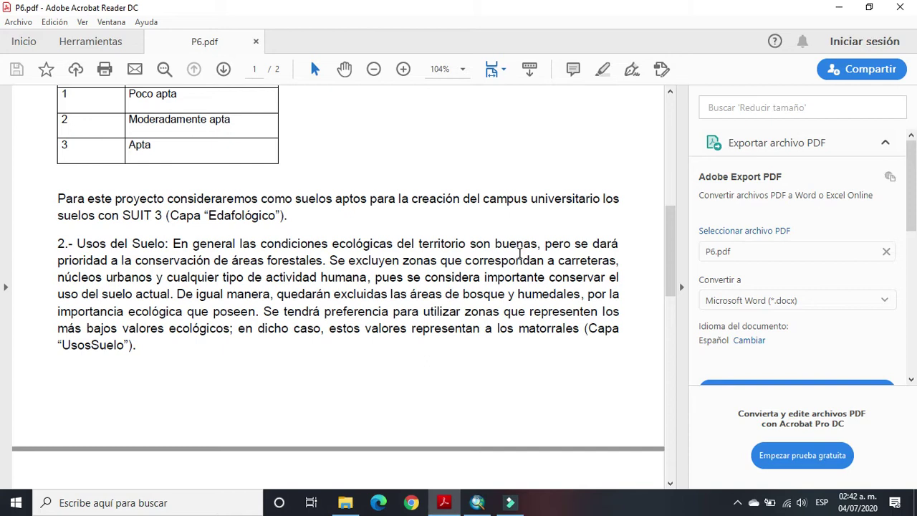
scroll(534, 247, down, 6)
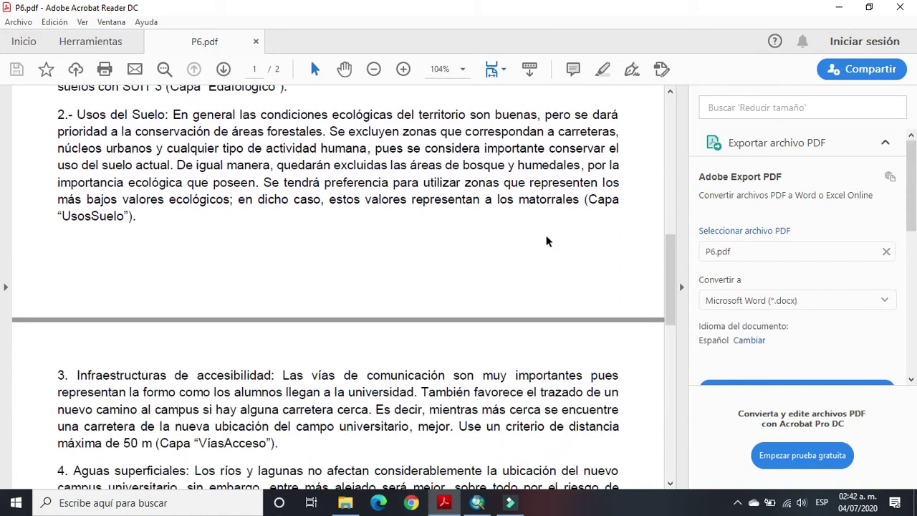
scroll(512, 235, down, 2)
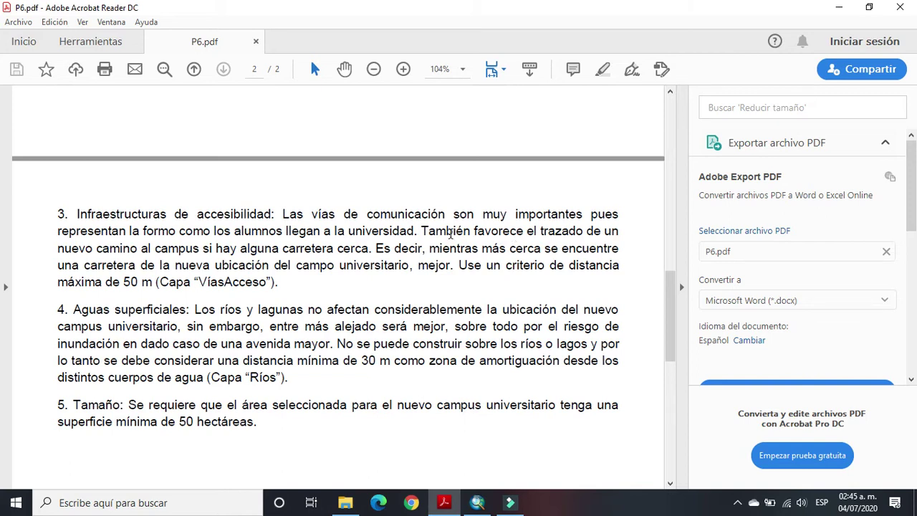
scroll(476, 312, up, 8)
scroll(477, 312, up, 7)
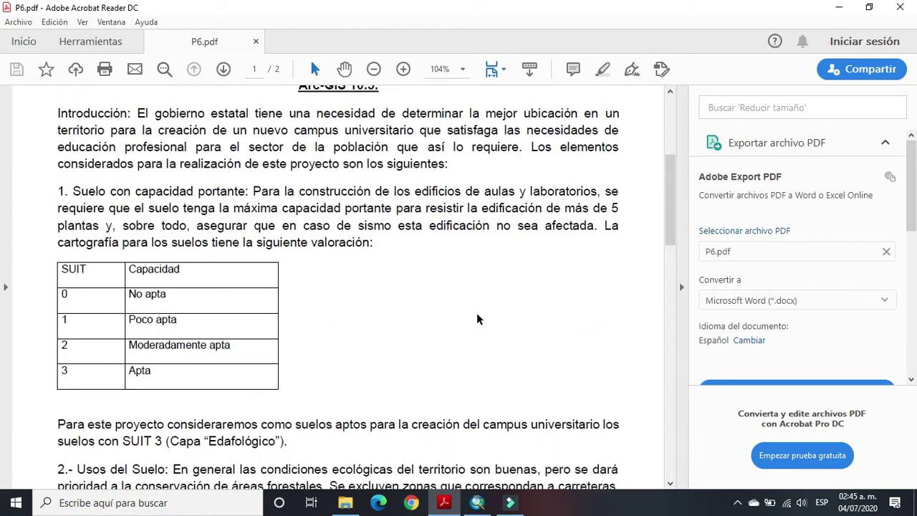
click(842, 9)
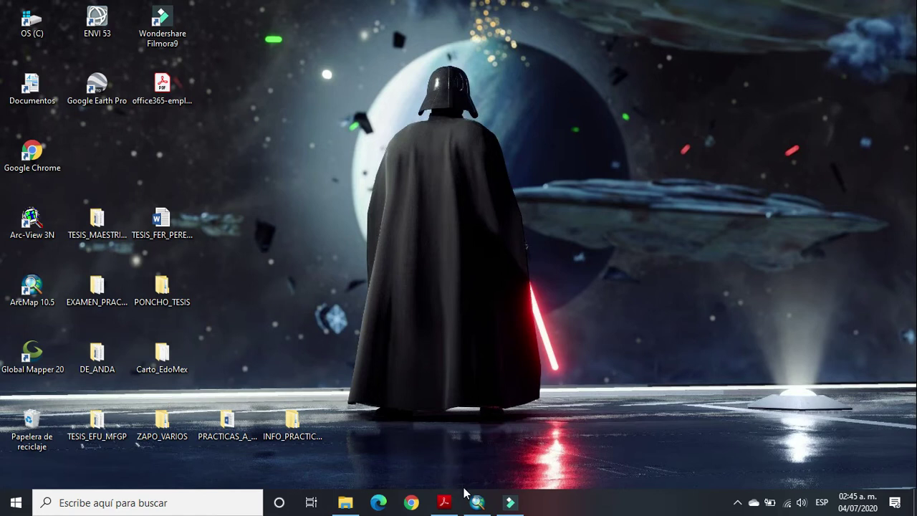
Switch to ArcMap and set both the map units and the display units of the Layers data frame to Meters.
mouse_move(477, 503)
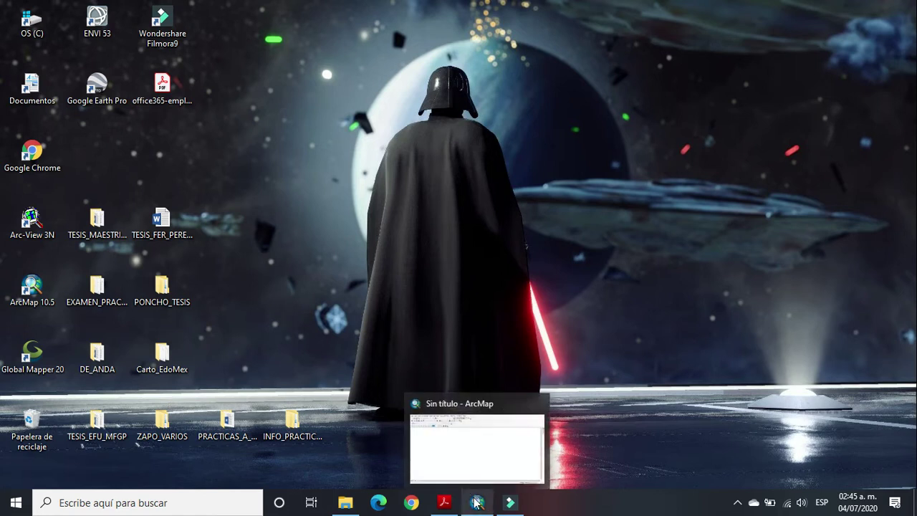
click(477, 504)
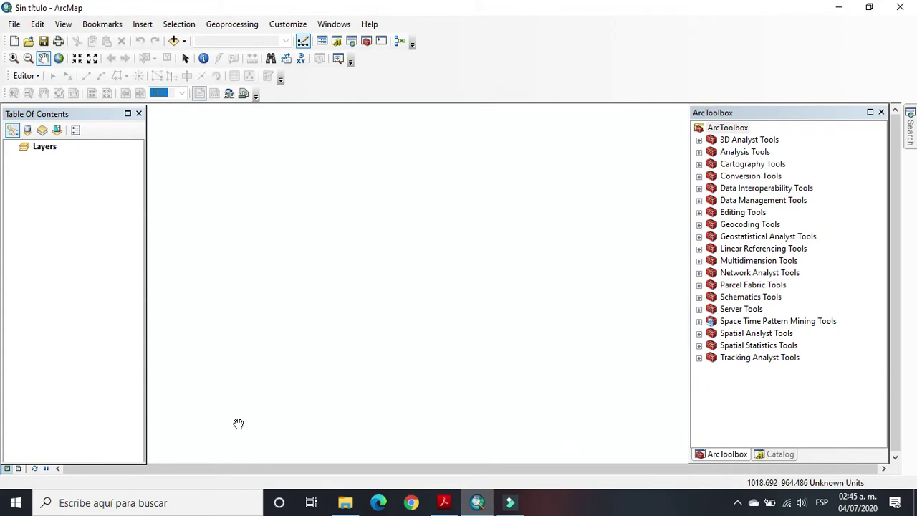
click(64, 25)
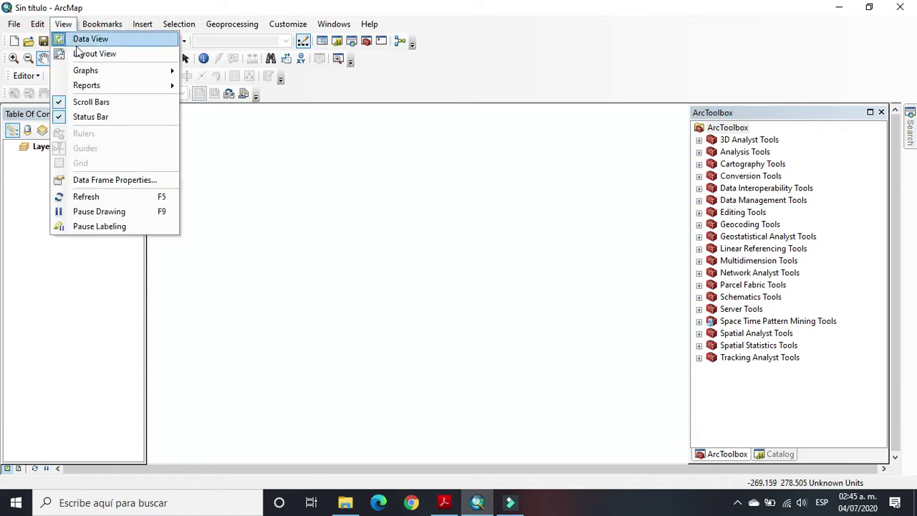
click(99, 179)
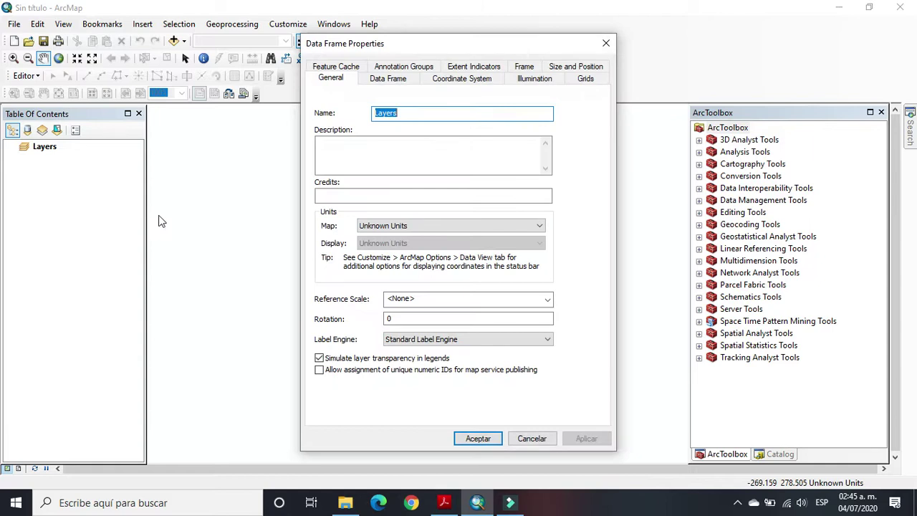
click(537, 228)
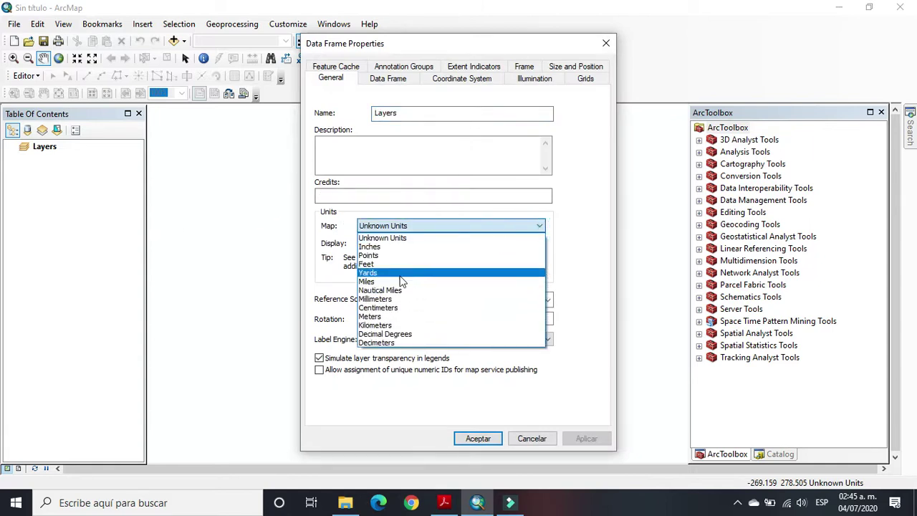
click(383, 319)
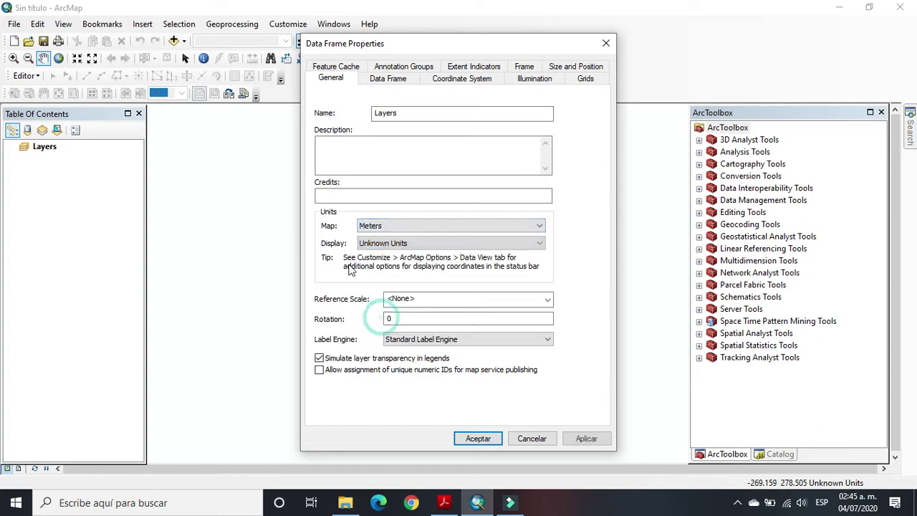
click(539, 244)
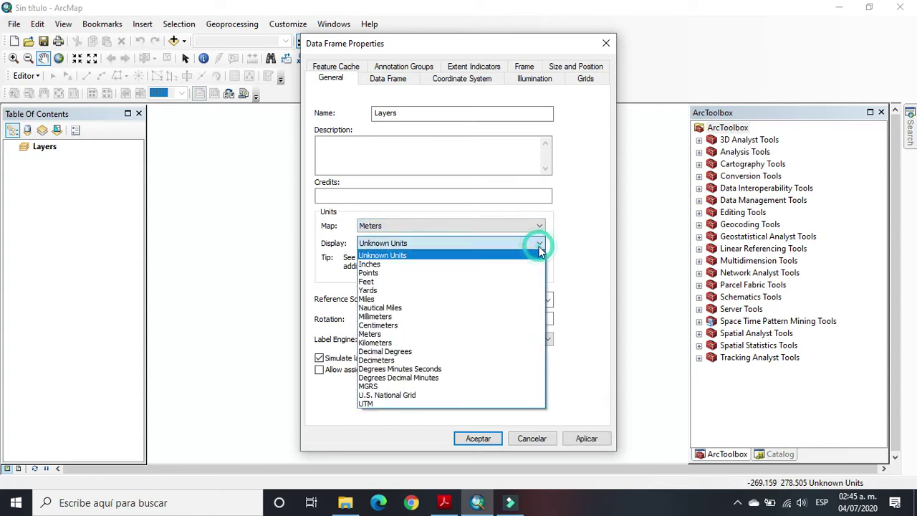
click(390, 334)
click(573, 441)
click(472, 440)
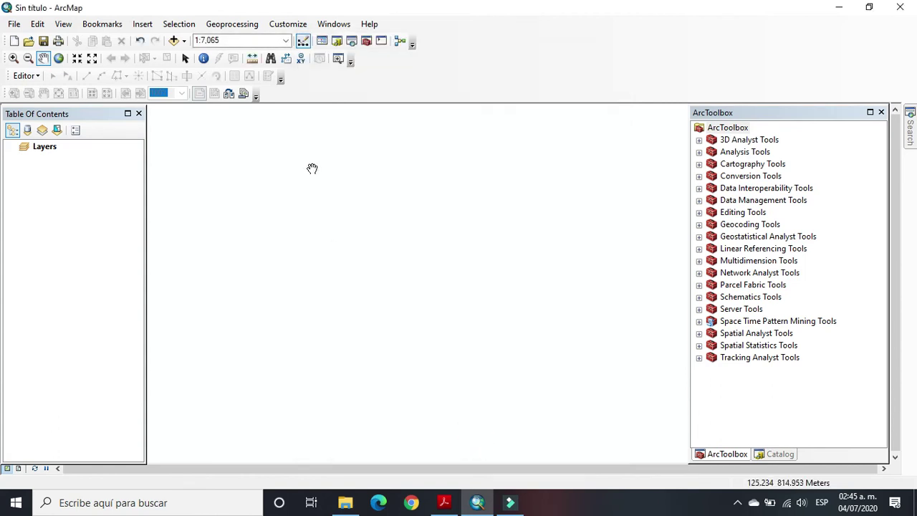
Start adding data to the Layers data frame and connect to the folder C:\1_PRACTICA_6.
click(185, 58)
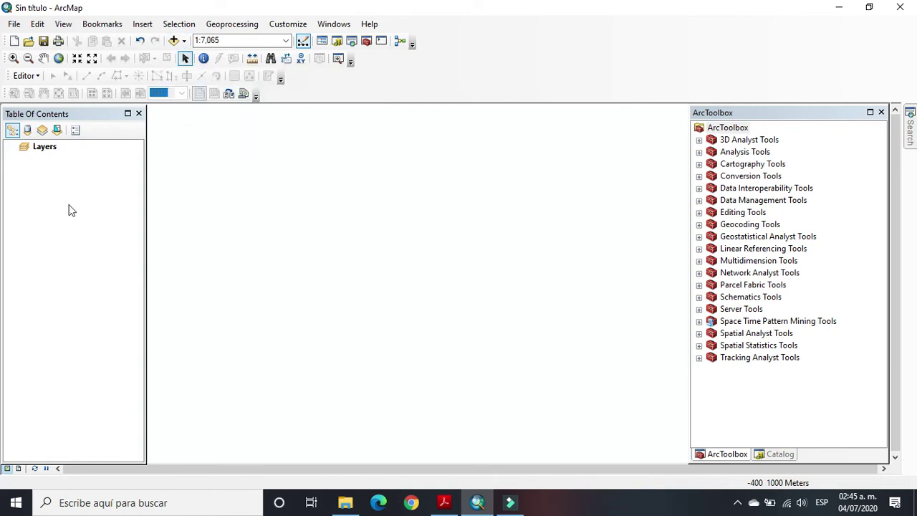
right_click(55, 155)
click(60, 157)
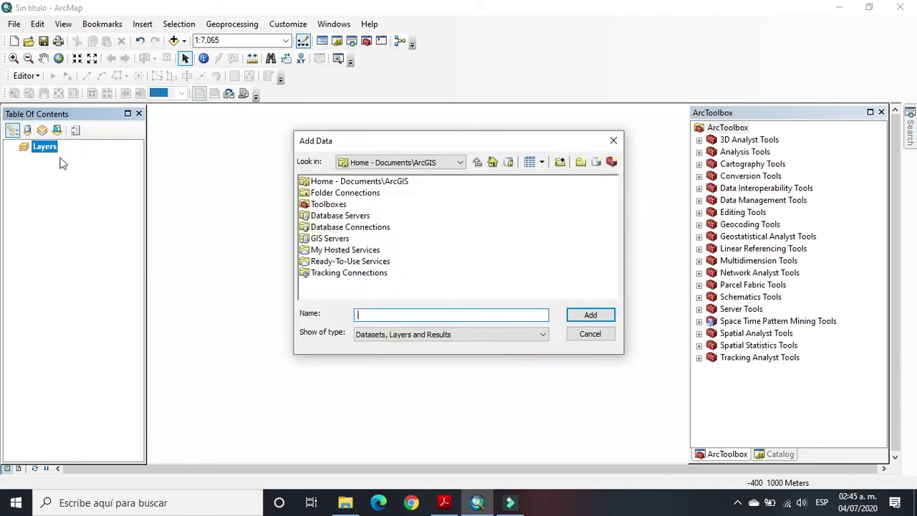
click(560, 164)
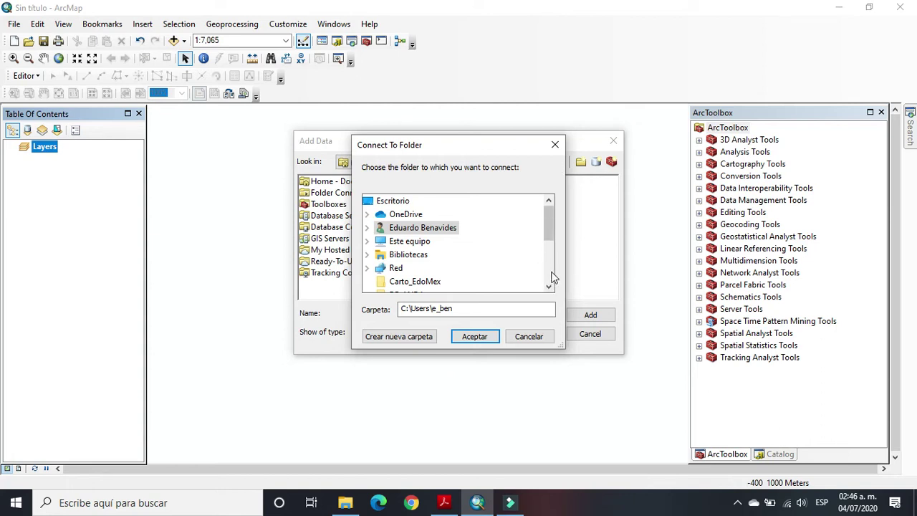
click(368, 242)
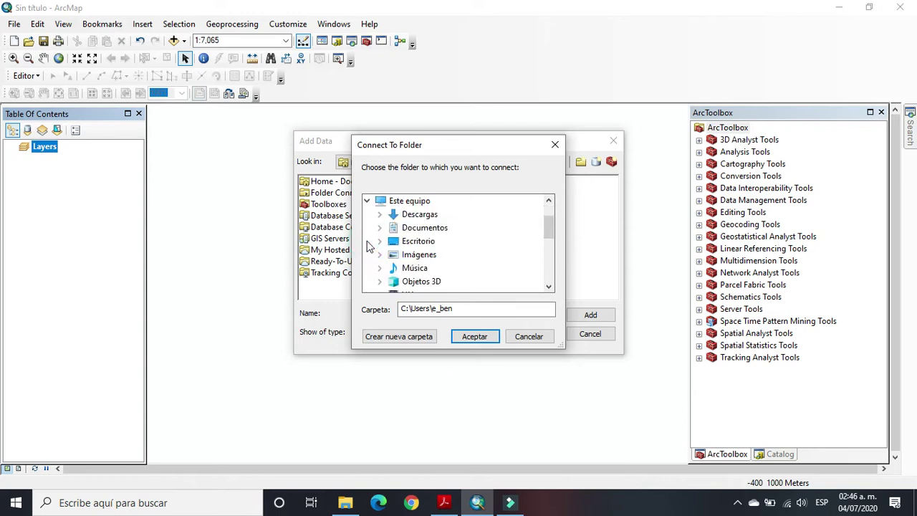
scroll(367, 246, down, 1)
click(378, 269)
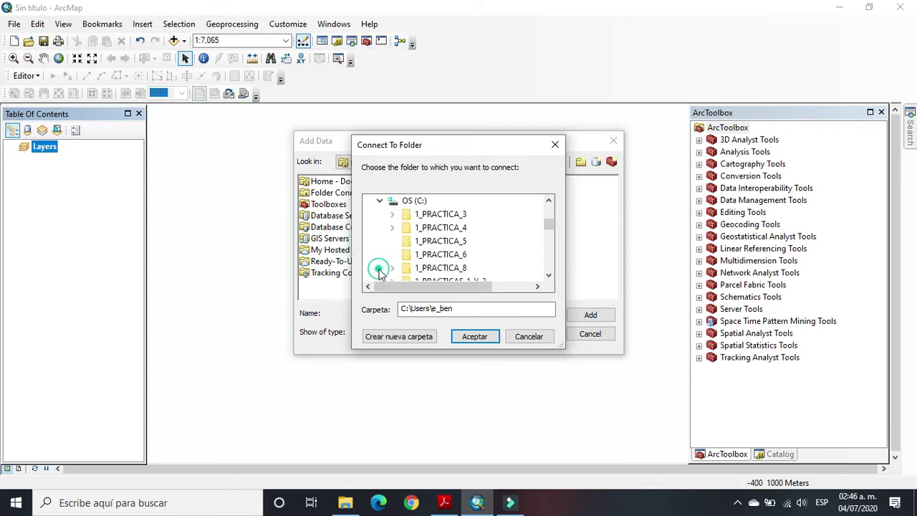
click(451, 256)
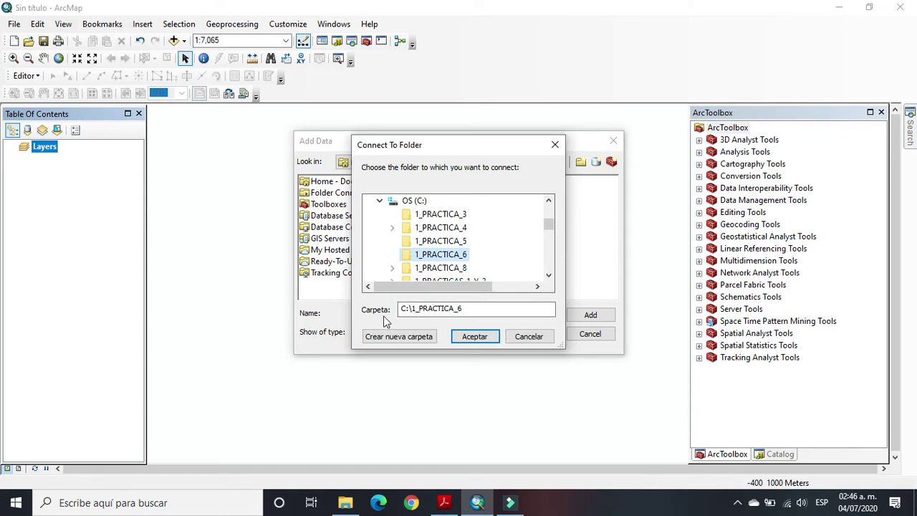
click(473, 336)
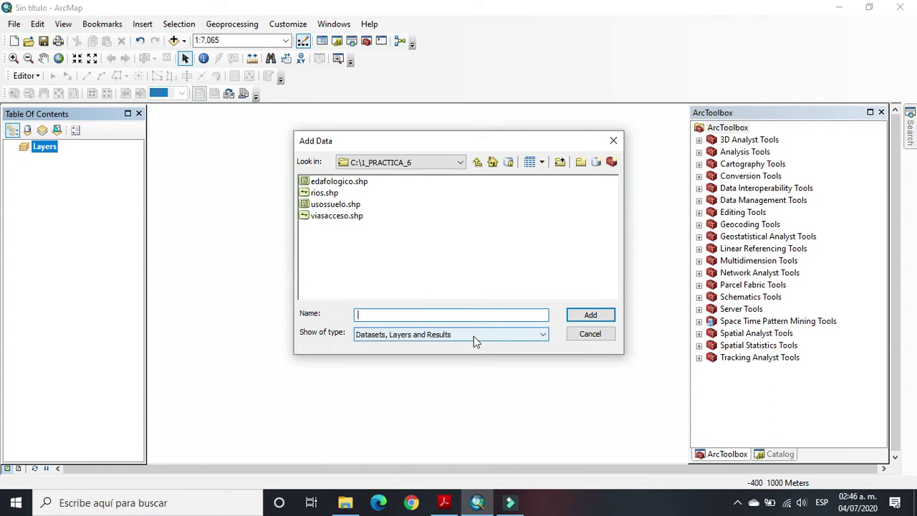
Add the shapefiles edafologico.shp, rios.shp, usossuelo.shp and viasacceso.shp to the map.
drag(389, 250, 358, 179)
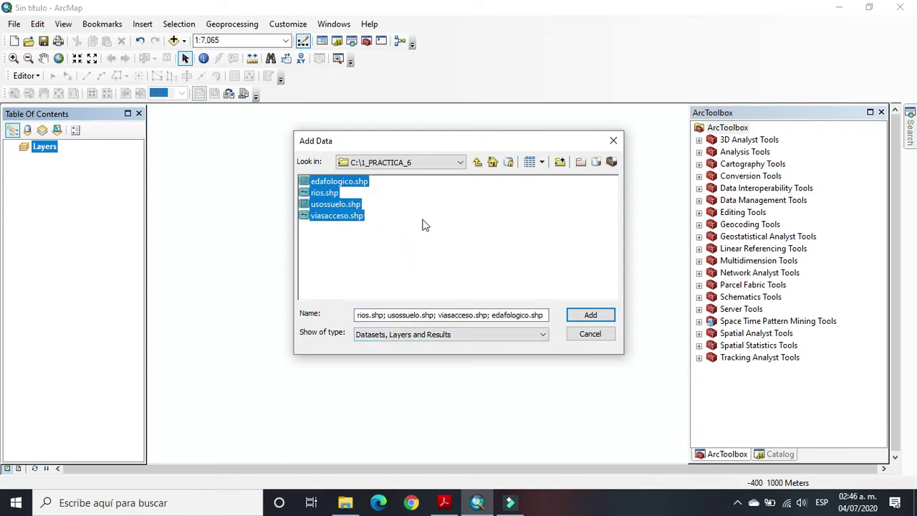
click(589, 318)
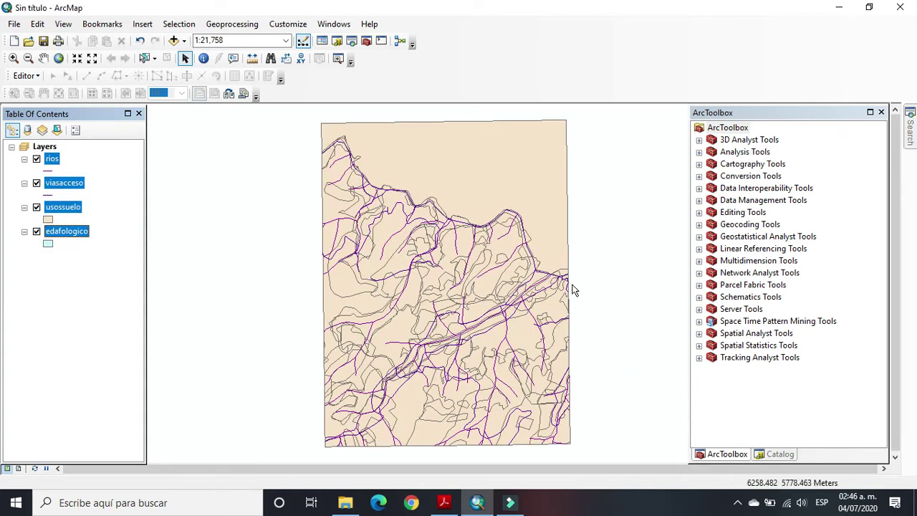
click(90, 296)
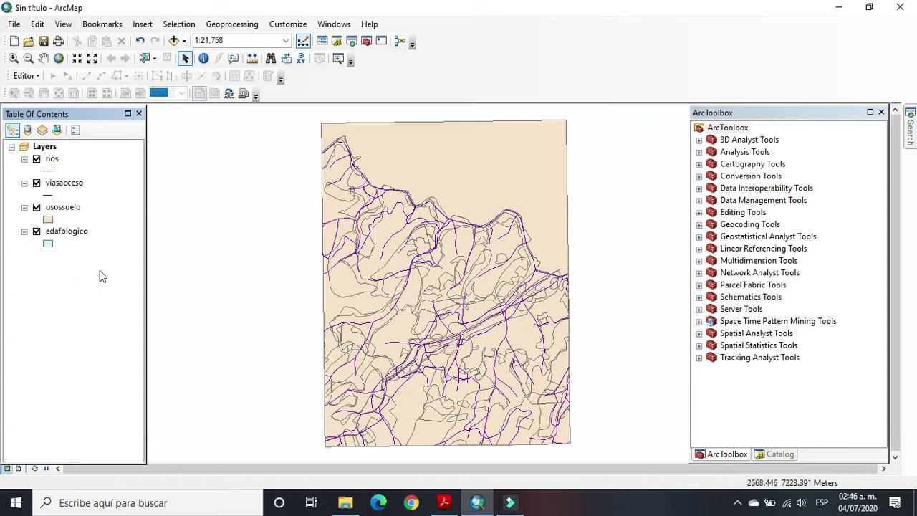
Hide the usossuelo, viasacceso and rios layers, leaving only edafologico displayed.
click(37, 207)
click(36, 183)
click(37, 158)
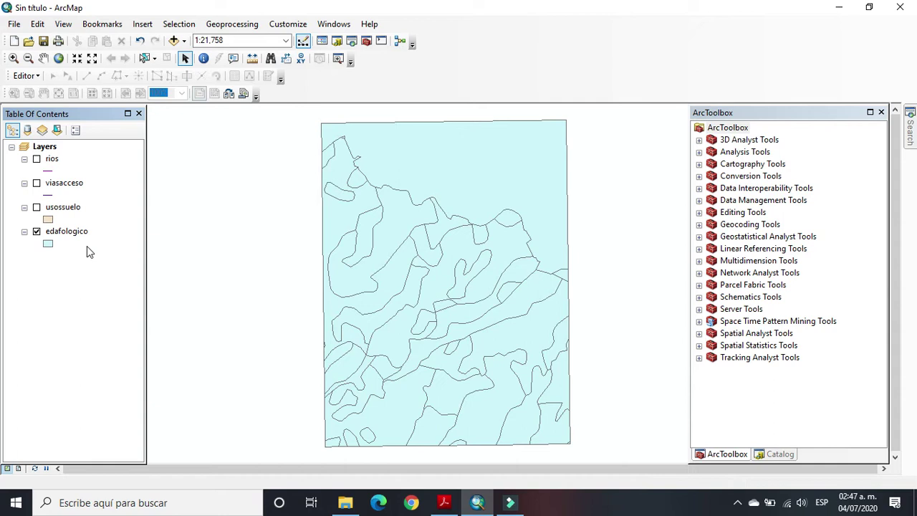
Switch to P6.pdf to review the SUIT soil capacity table and the soil criterion, and return to ArcMap.
click(443, 502)
scroll(385, 339, down, 1)
scroll(385, 339, down, 4)
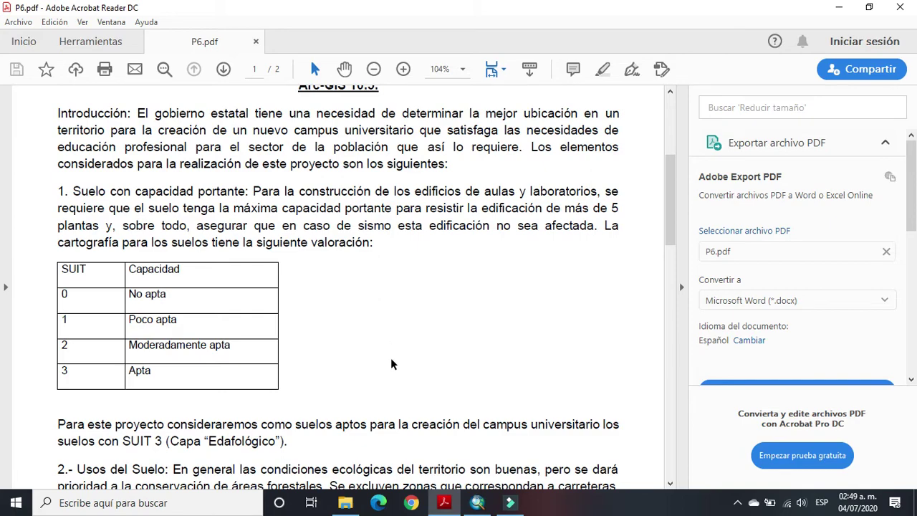
click(439, 505)
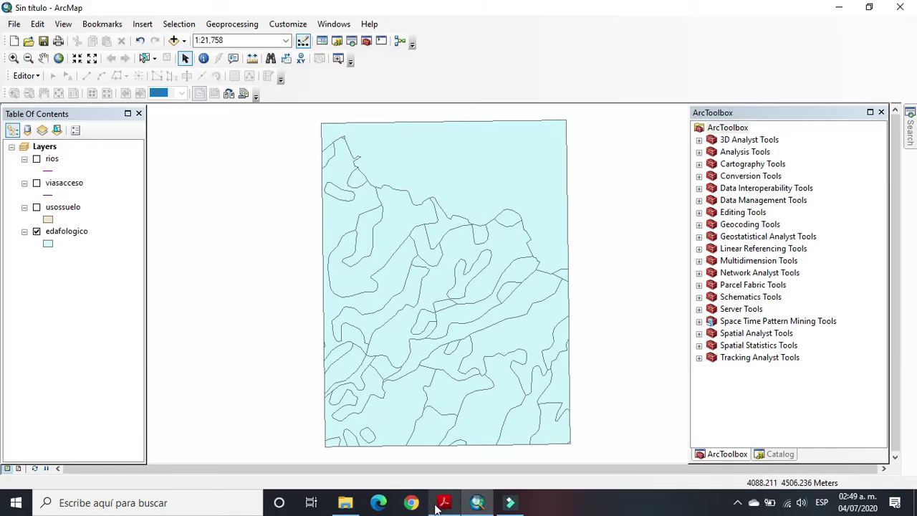
Open the attribute table of the edafologico layer.
click(86, 235)
right_click(87, 235)
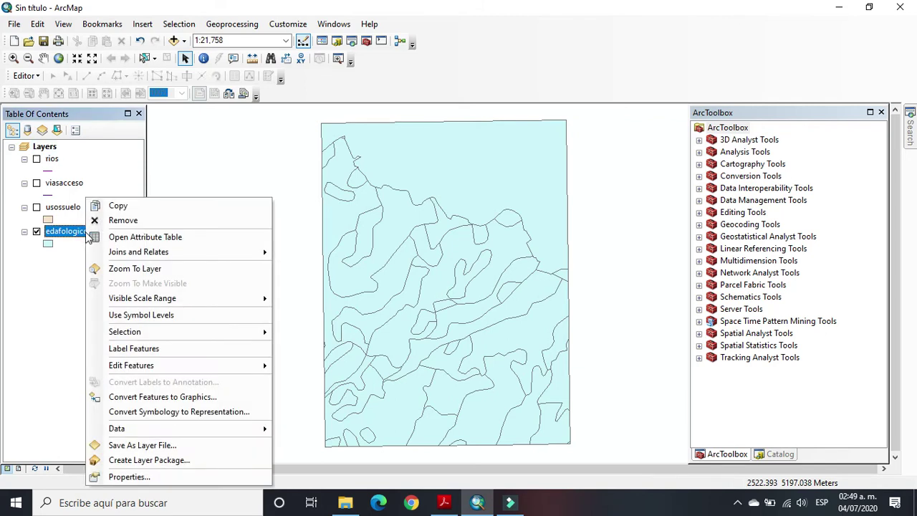
click(104, 240)
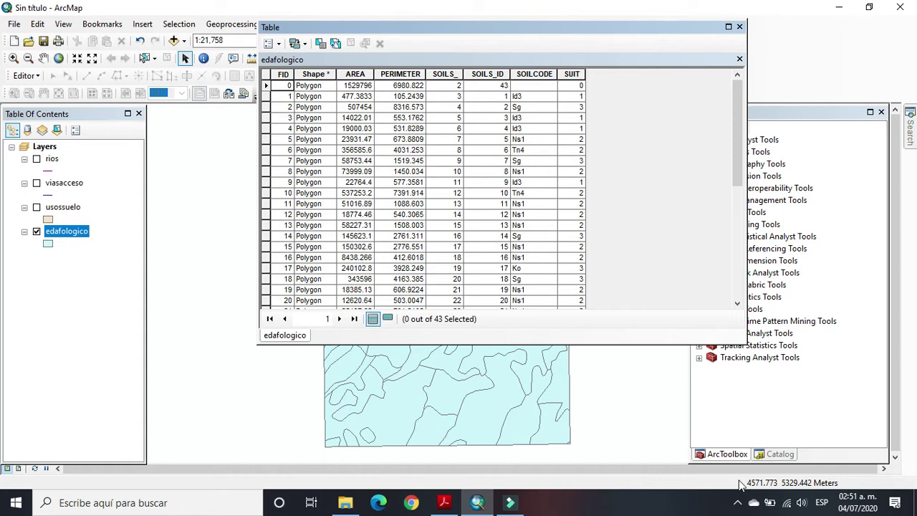
Select the edafologico records by attributes with the expression "SUIT" = 3, as a new selection.
click(321, 42)
drag(146, 37, 463, 35)
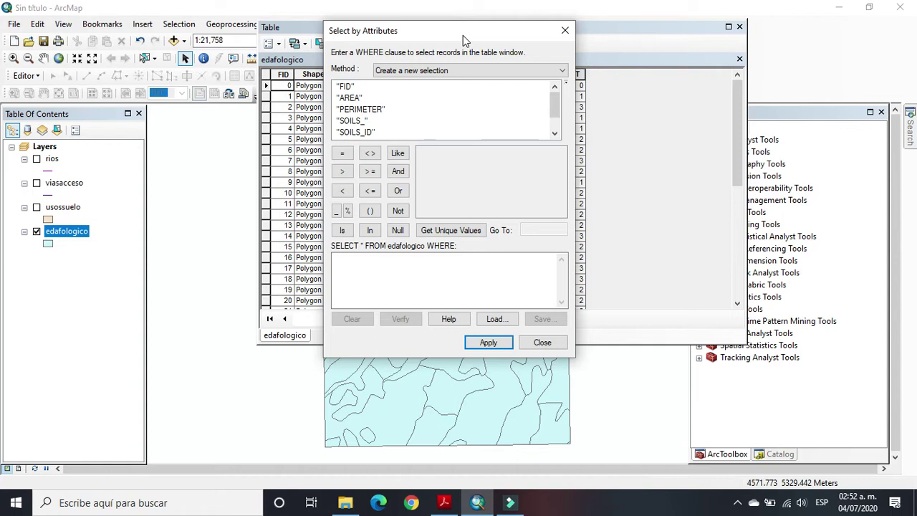
drag(463, 35, 386, 35)
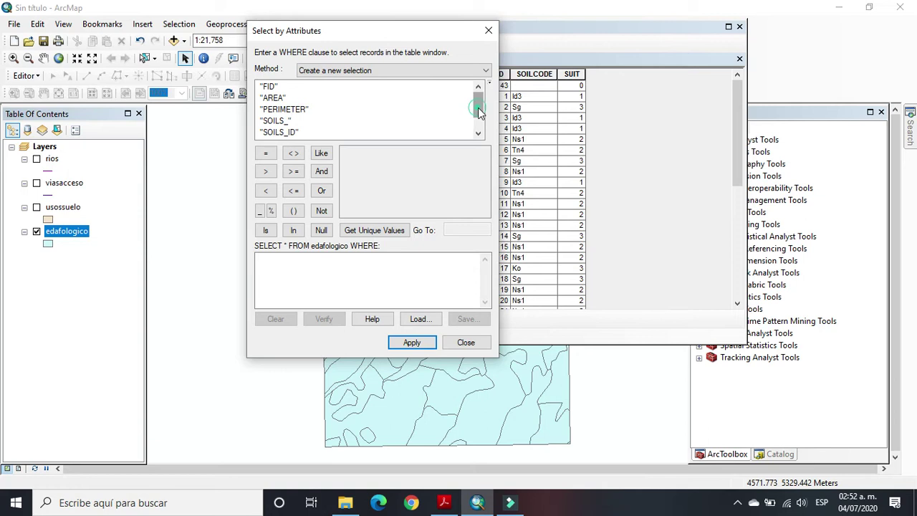
drag(478, 109, 479, 131)
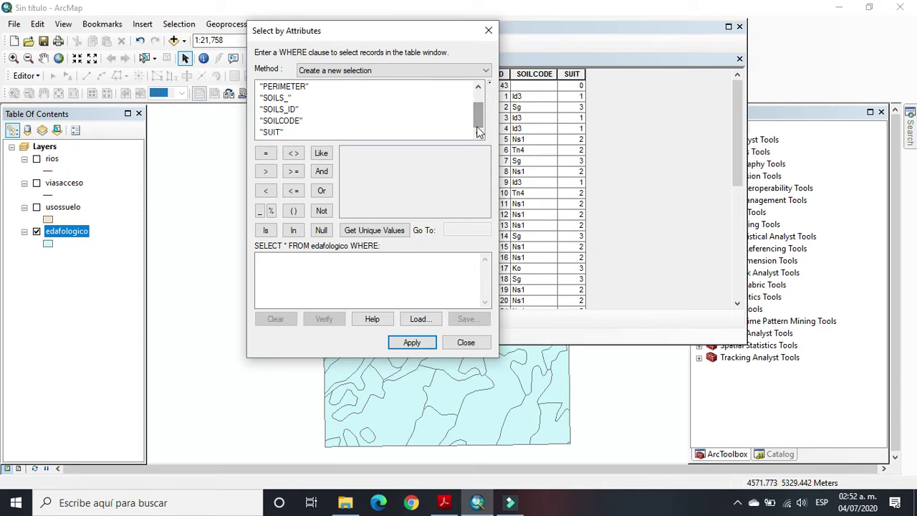
double_click(268, 133)
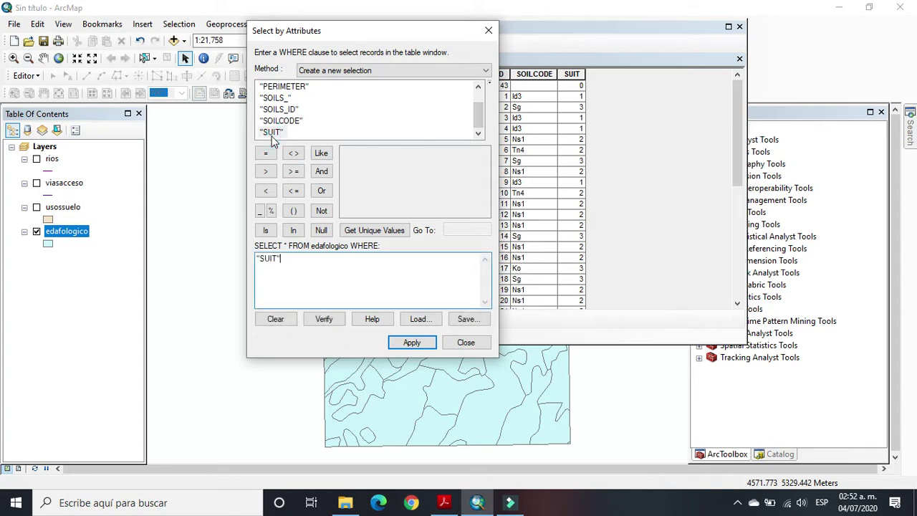
click(266, 153)
click(374, 230)
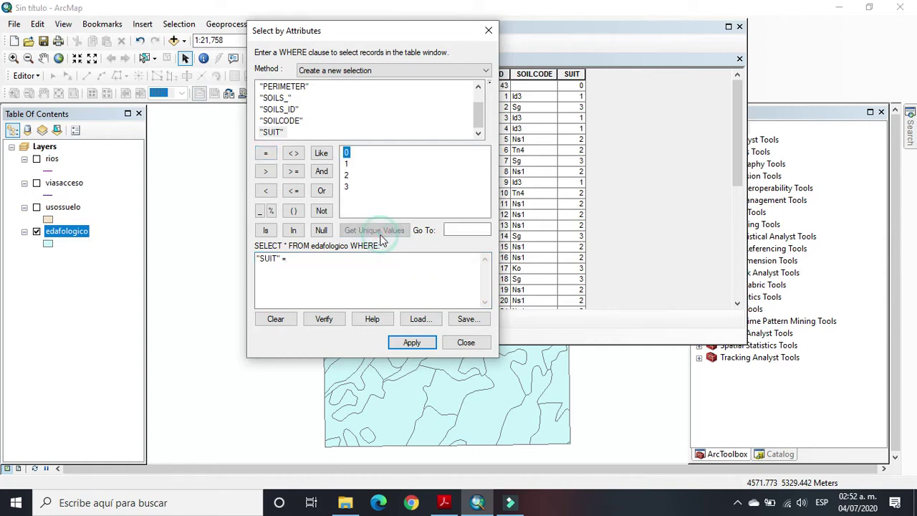
double_click(347, 187)
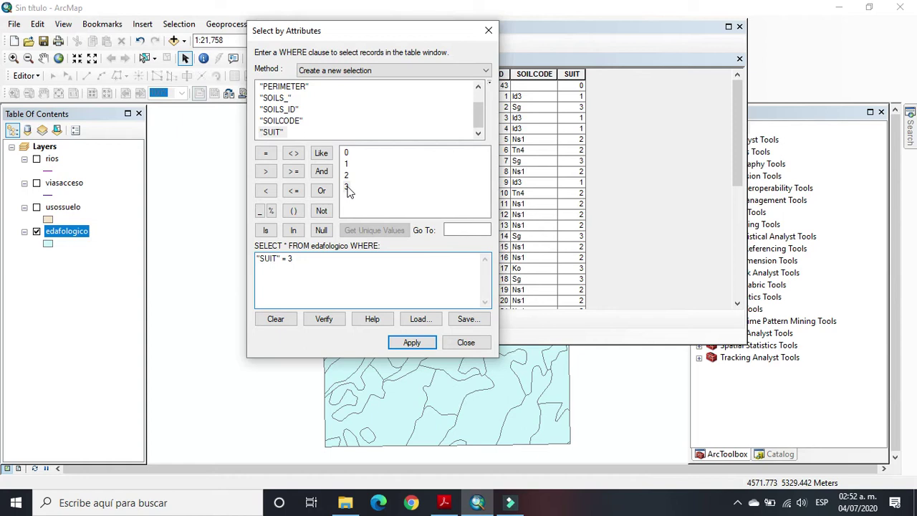
click(411, 343)
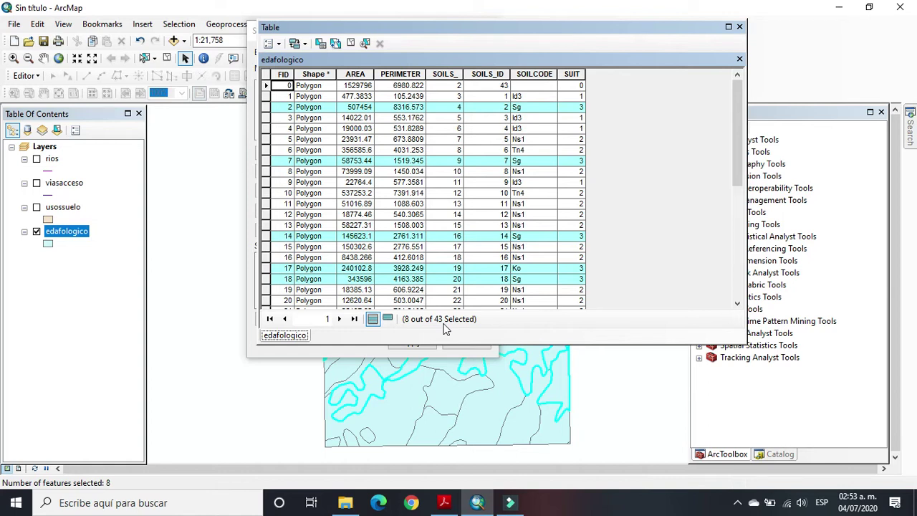
Export the selected edafologico features to C:\1_PRACTICA_6\SUELOS_SI.shp, using the layer's source coordinate system, and add the result to the map.
right_click(83, 240)
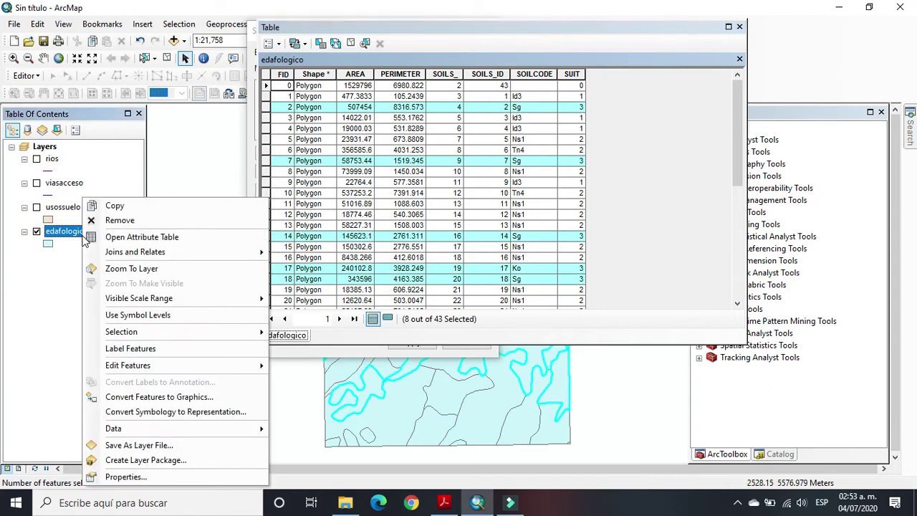
mouse_move(205, 436)
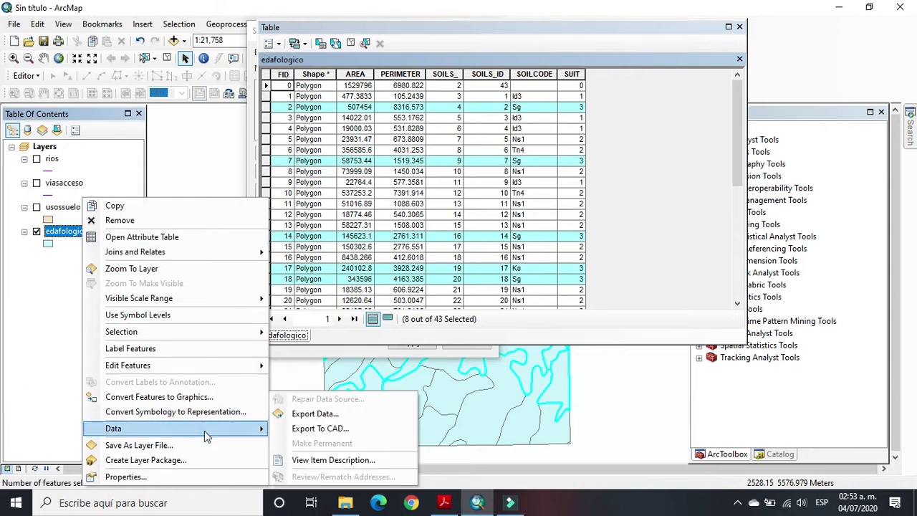
click(315, 414)
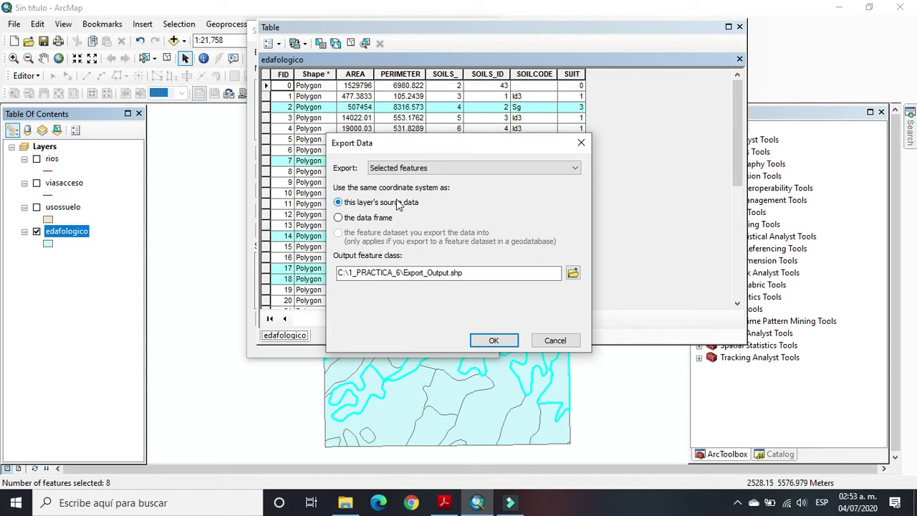
click(572, 276)
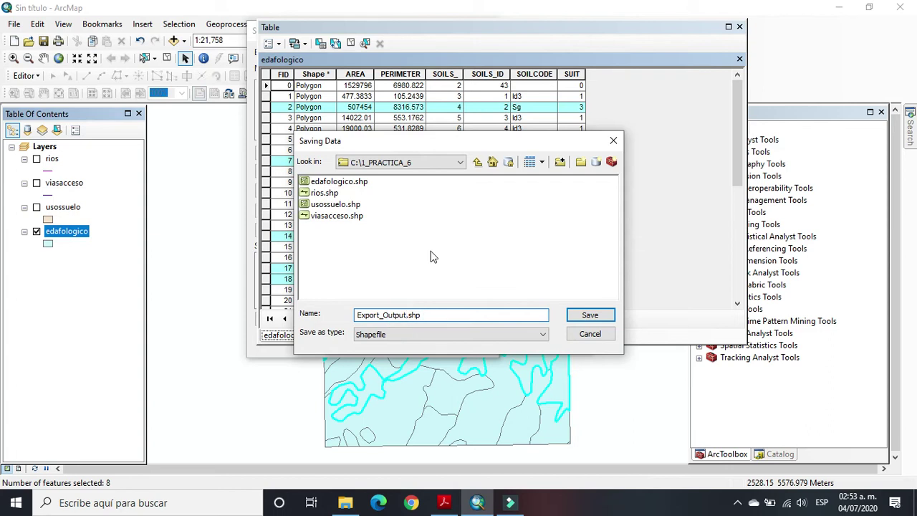
key(shift+Home)
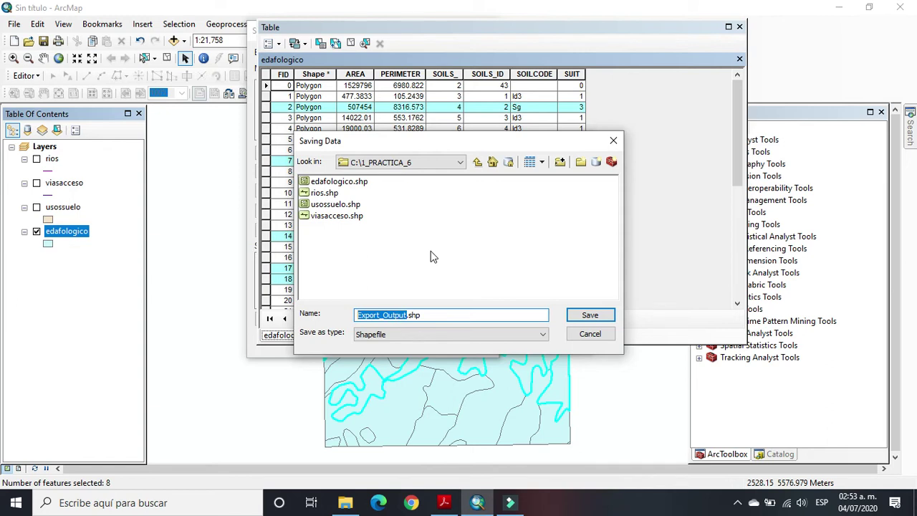
text(S)
text(UELOS)
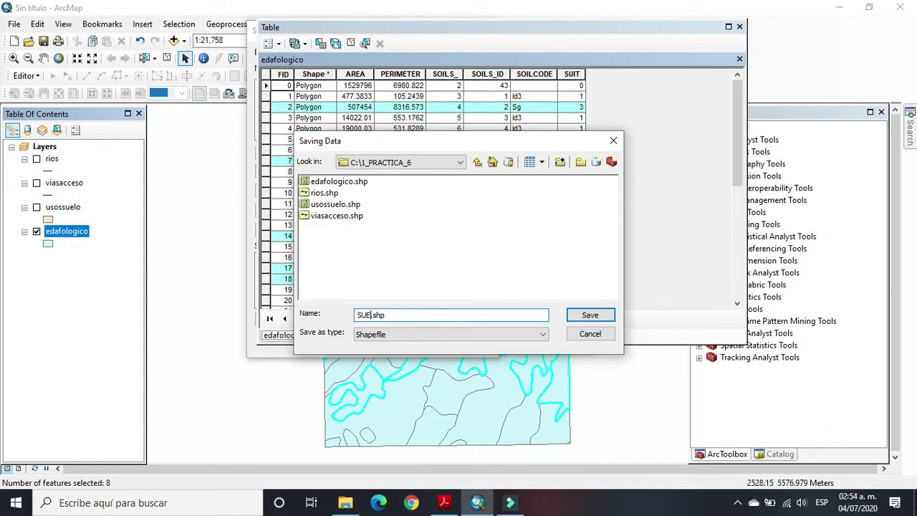
text(_SI)
click(590, 315)
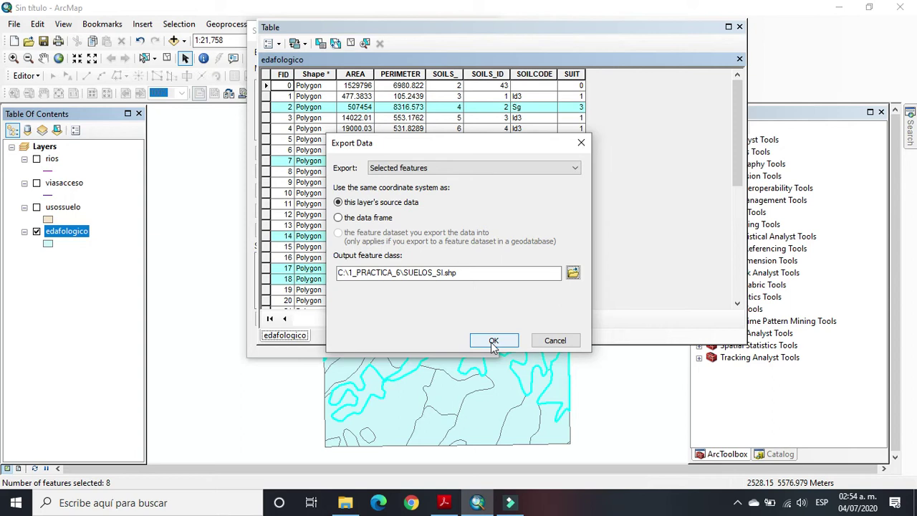
click(494, 341)
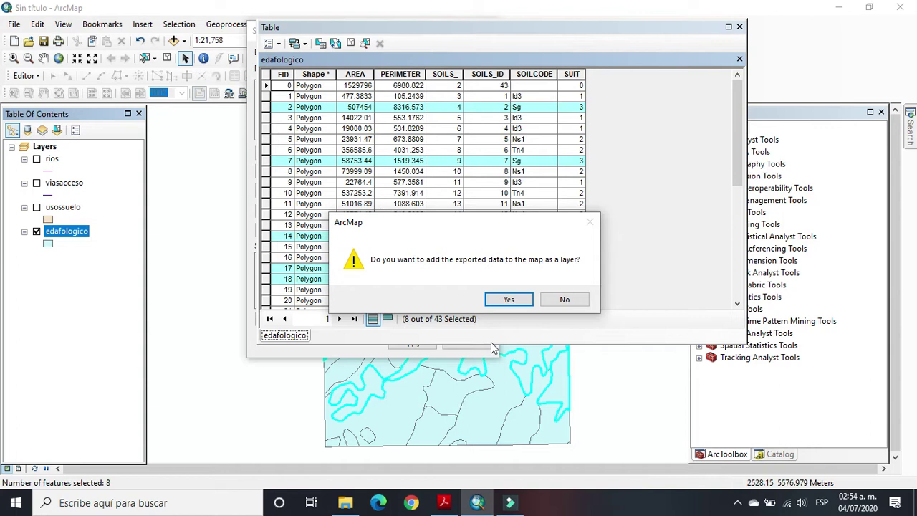
click(512, 303)
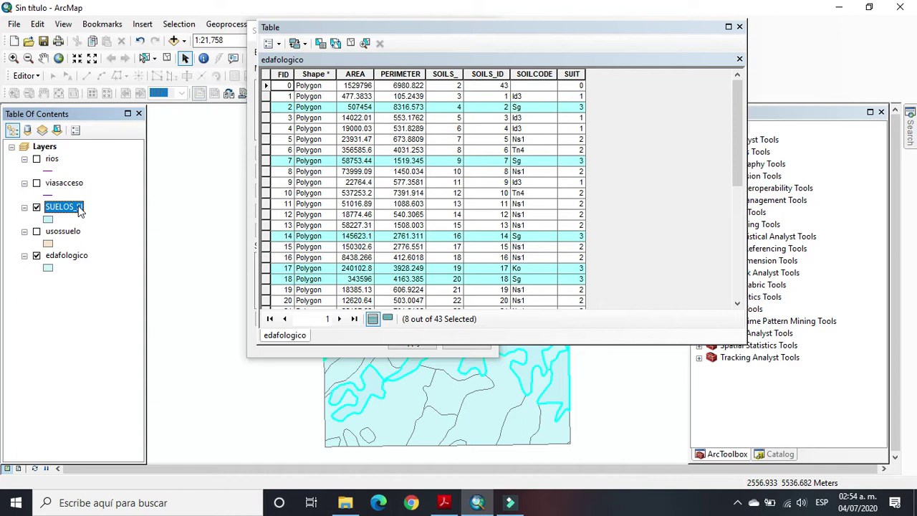
Clear the edafologico selection, close its attribute table and hide the edafologico layer.
click(353, 43)
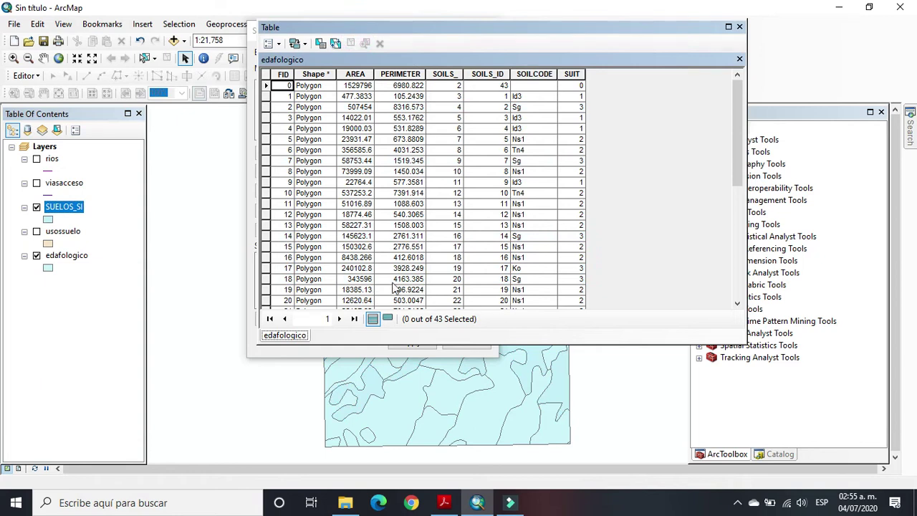
click(740, 28)
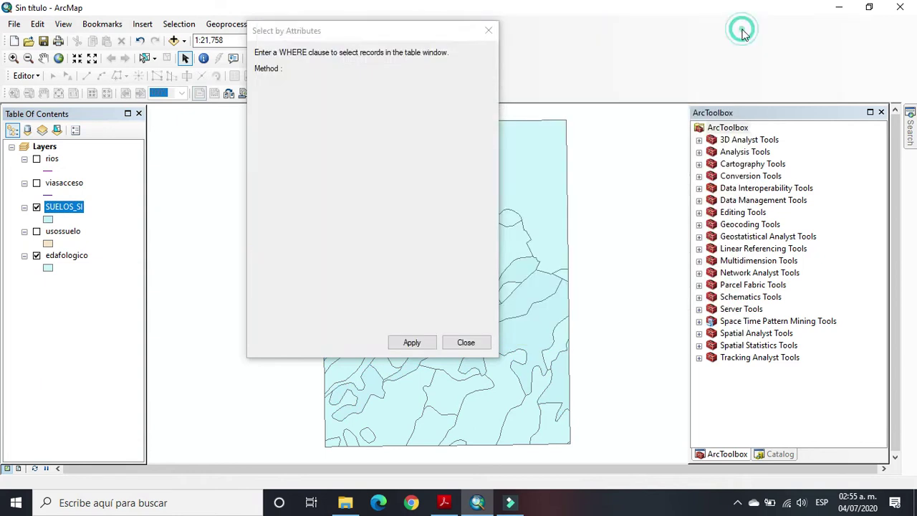
click(37, 257)
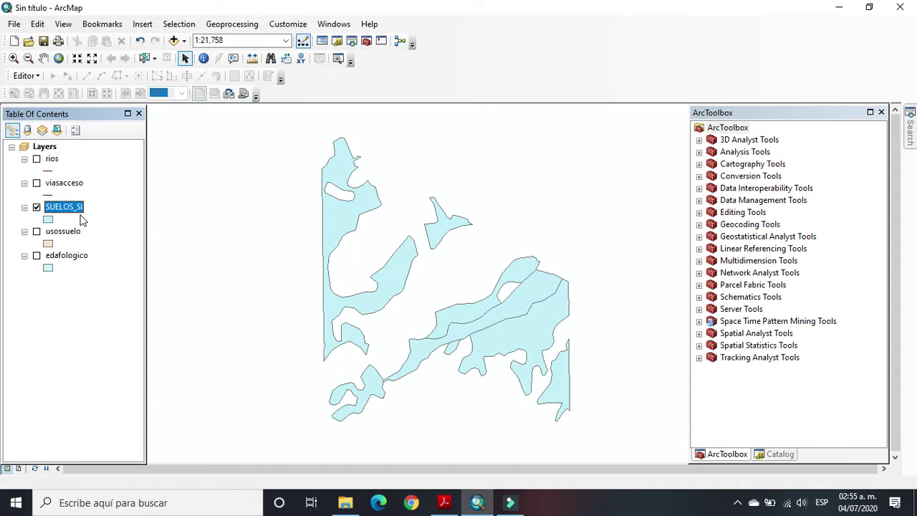
Open the attribute table of SUELOS_SI to check the SUIT values of its records, and close it.
right_click(78, 207)
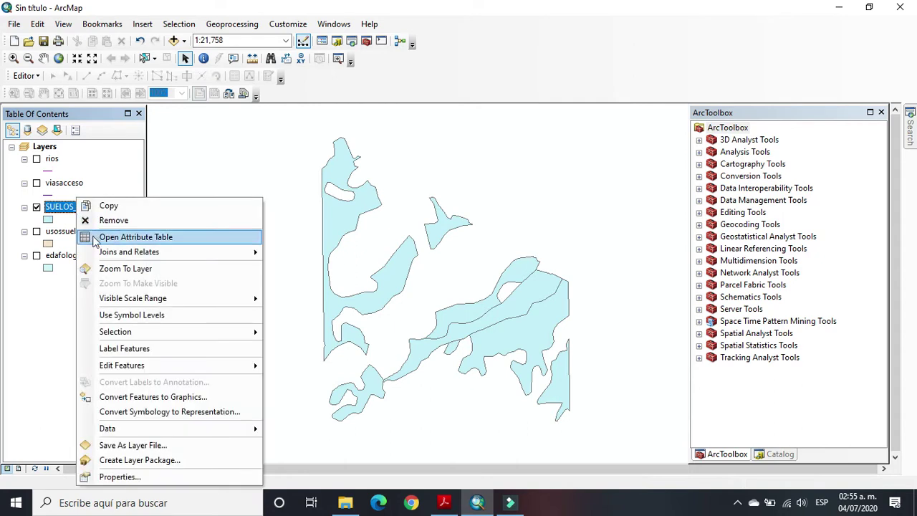
click(93, 235)
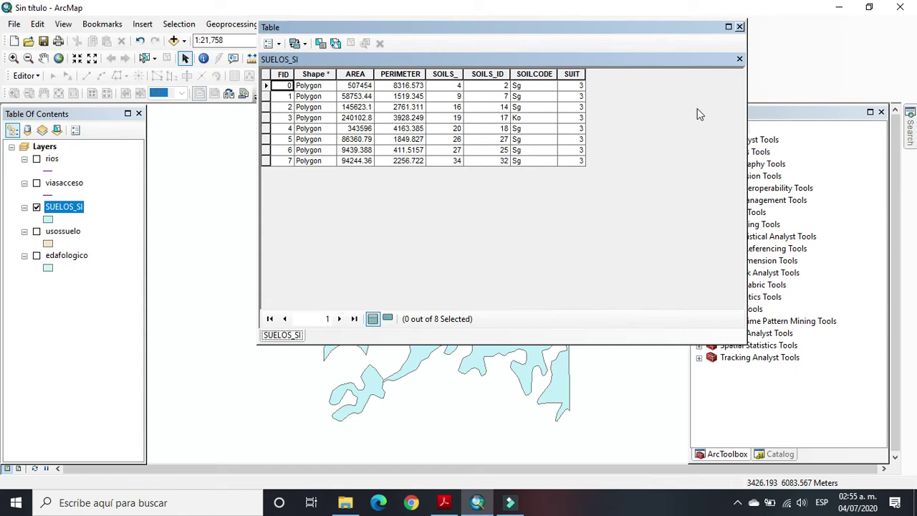
click(740, 28)
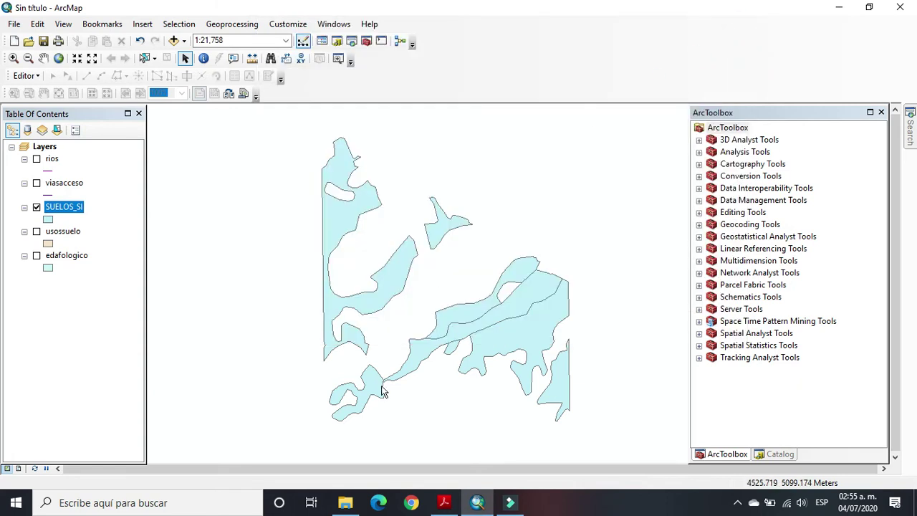
Switch to P6.pdf to review the land use criterion for the UsosSuelo layer, and return to ArcMap.
mouse_move(444, 502)
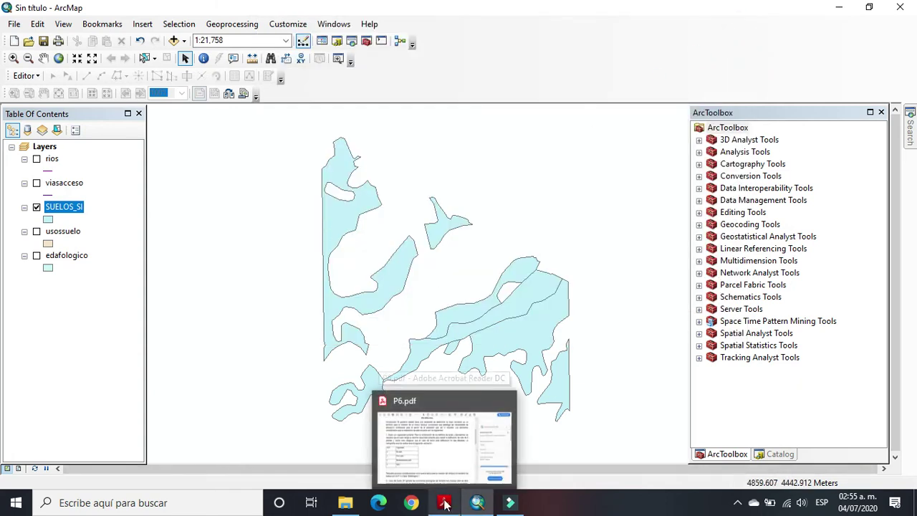
click(399, 462)
scroll(395, 315, down, 5)
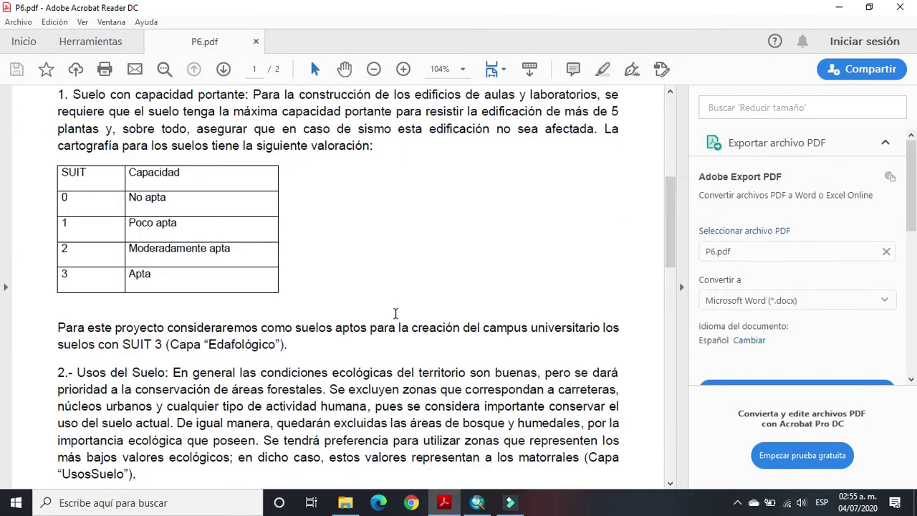
scroll(396, 313, down, 4)
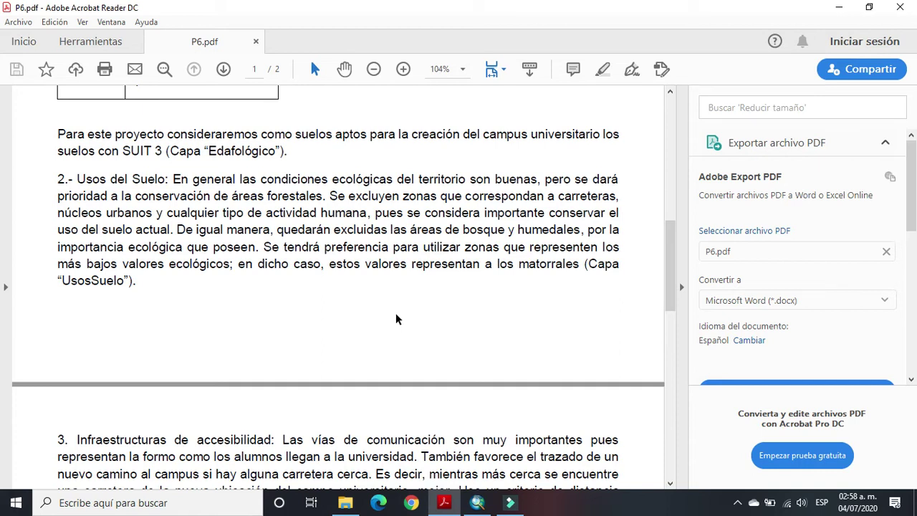
click(837, 8)
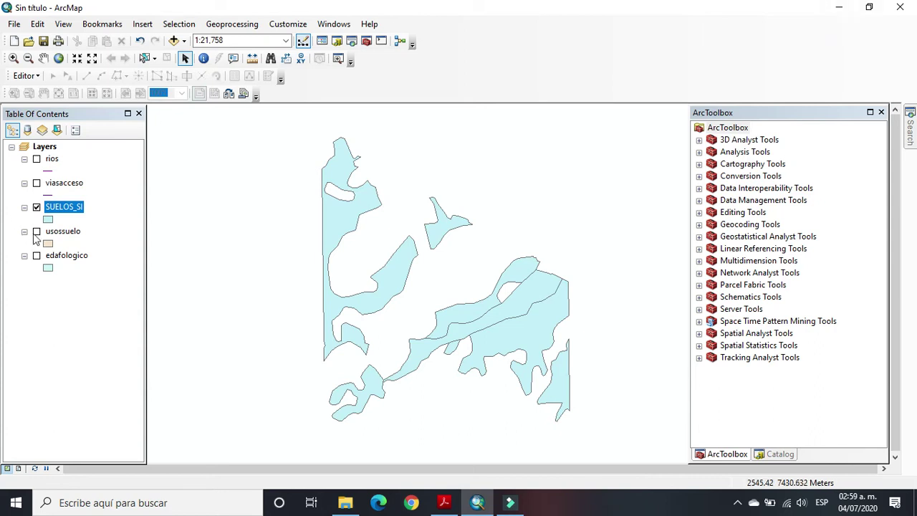
Display usossuelo in place of SUELOS_SI and open its attribute table, placed clear of the layer list.
click(36, 208)
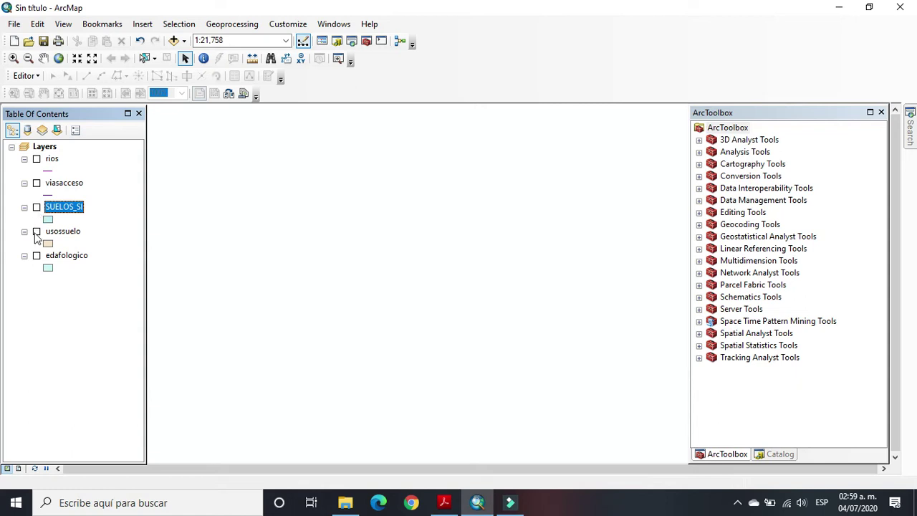
click(36, 231)
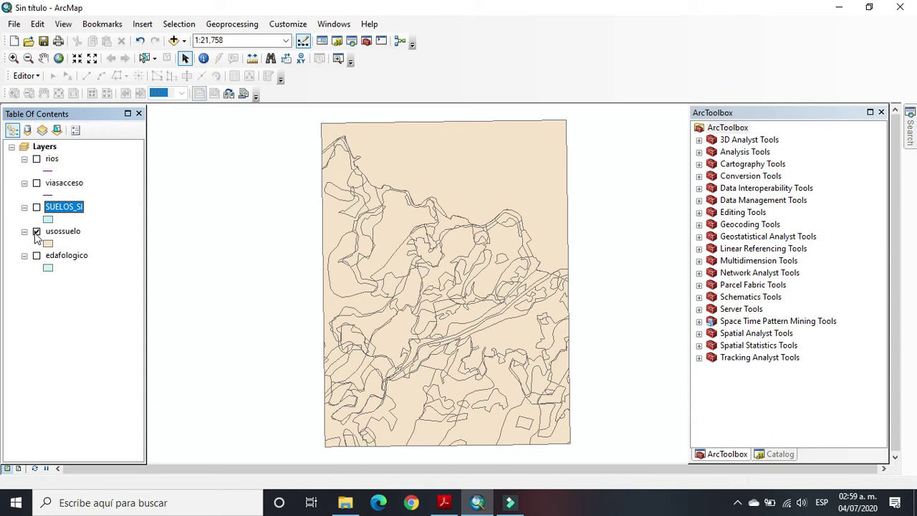
right_click(68, 231)
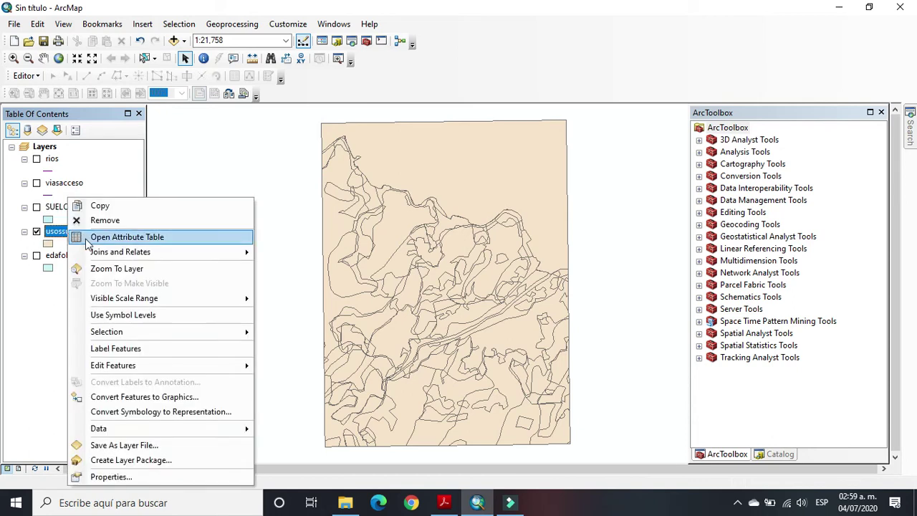
click(127, 237)
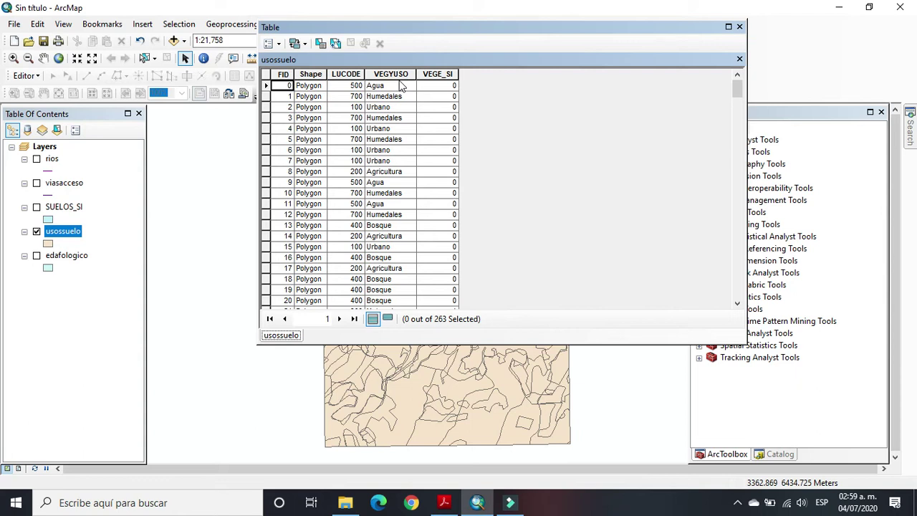
drag(430, 31, 579, 33)
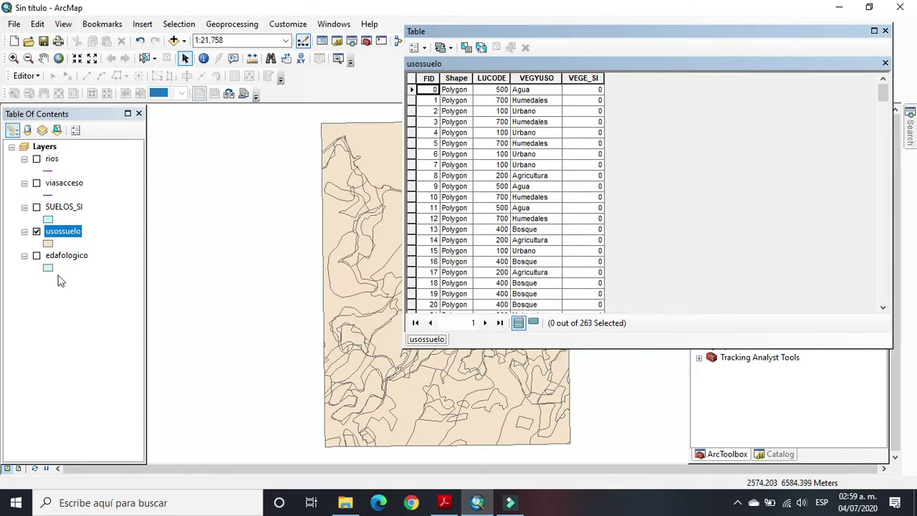
Symbolize the usossuelo layer by unique values of the VEGYUSO field, adding all its values.
right_click(74, 240)
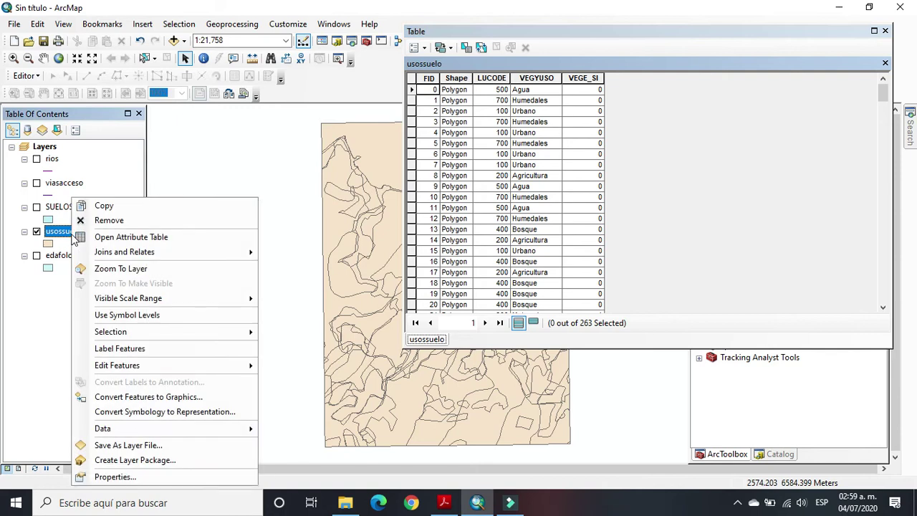
click(123, 476)
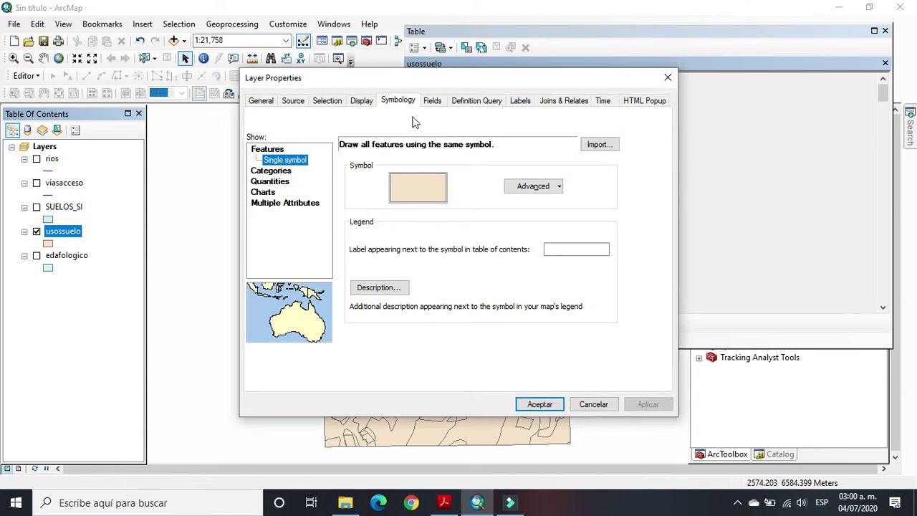
click(281, 172)
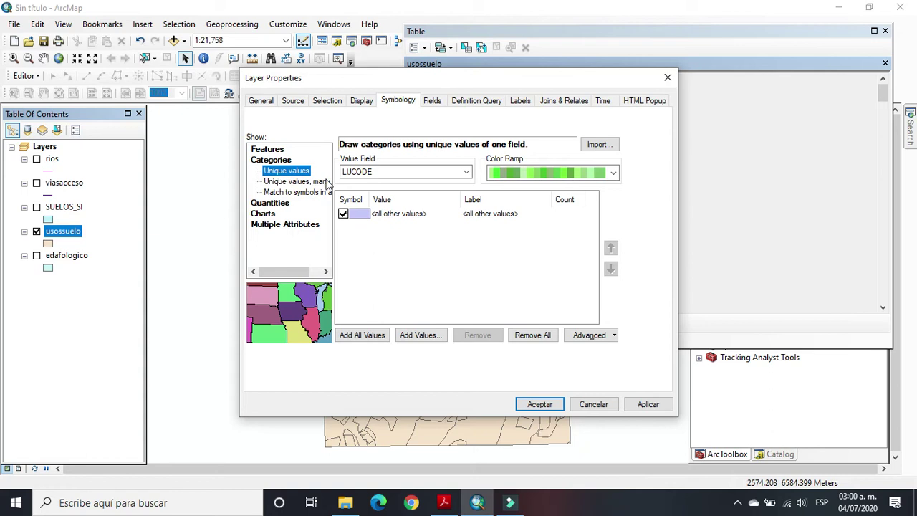
click(466, 173)
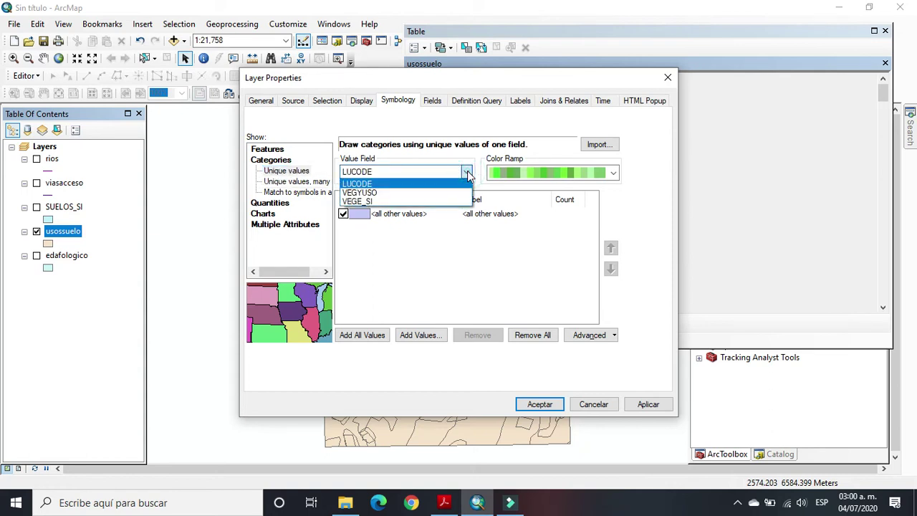
click(404, 194)
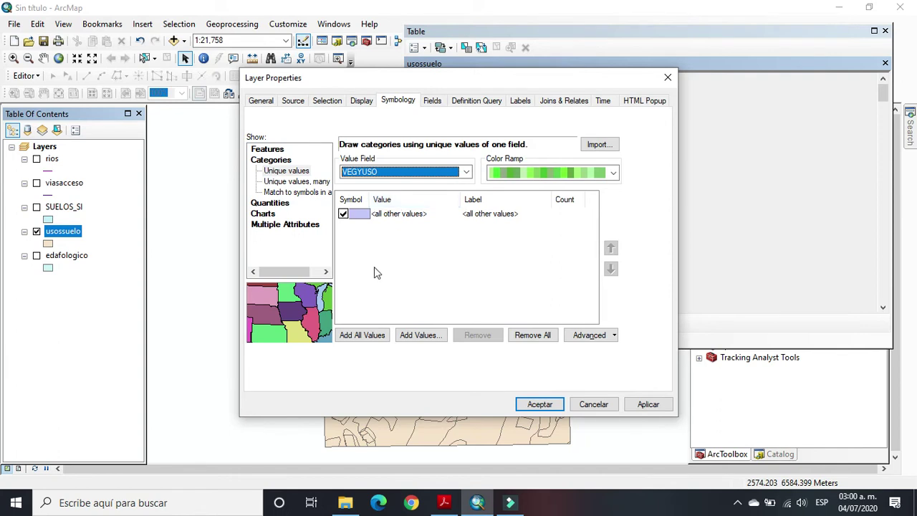
click(371, 338)
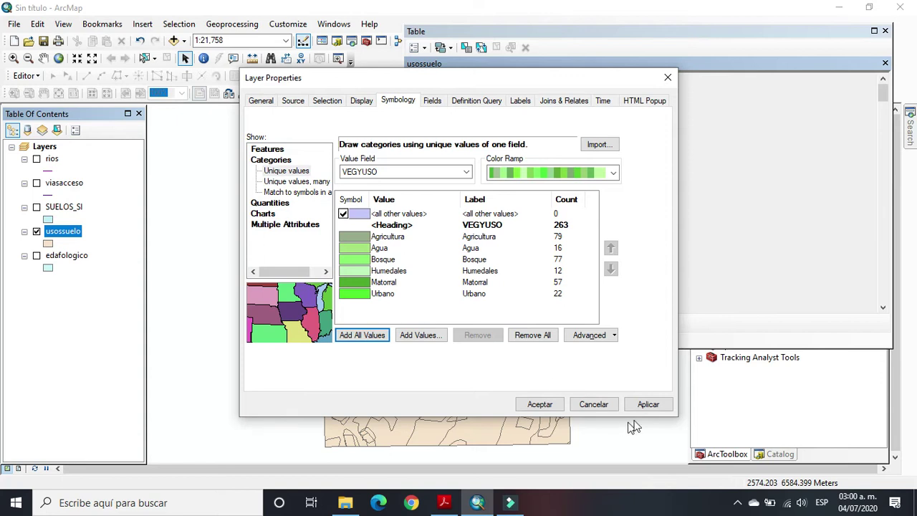
click(646, 404)
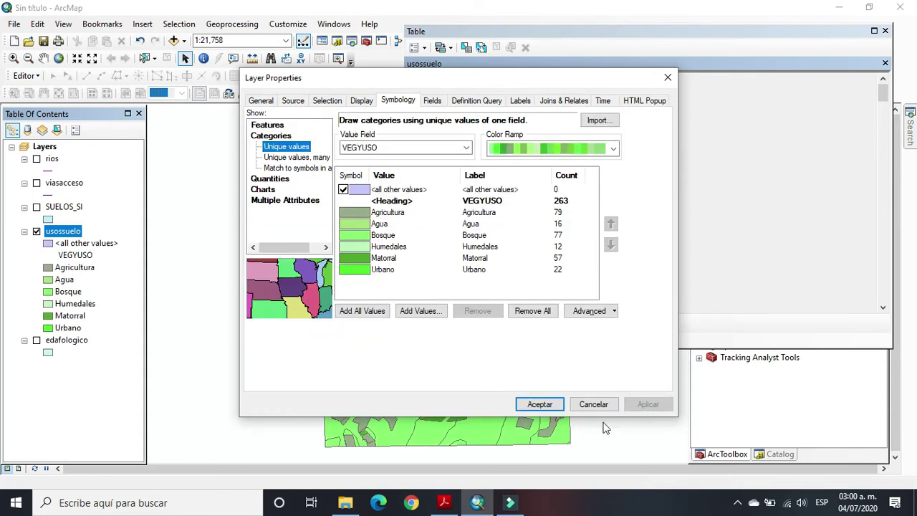
click(539, 404)
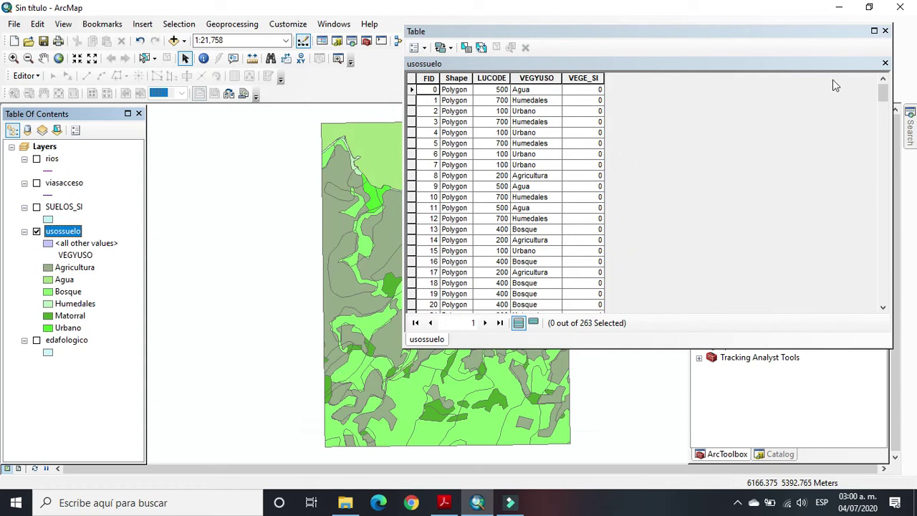
Narrow the usossuelo attribute table to uncover the map and add a Double field named VEGE_APTA.
drag(403, 194, 585, 217)
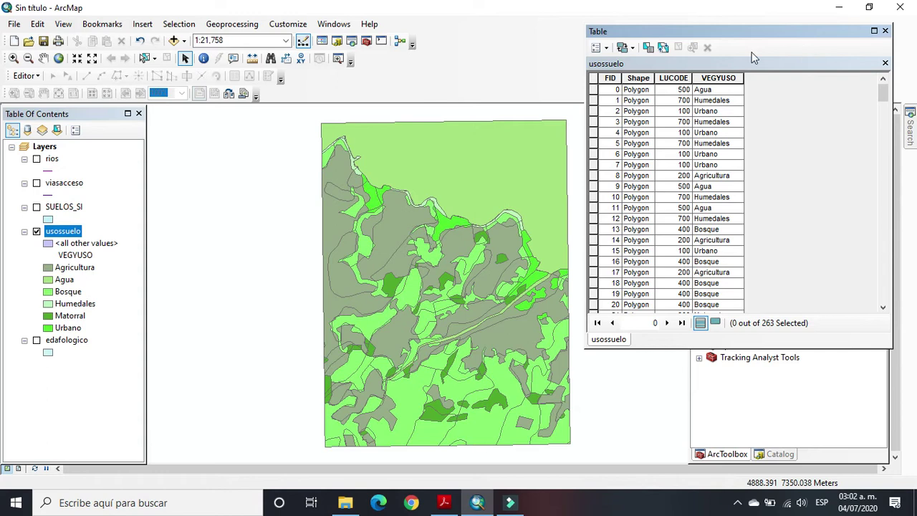
click(595, 48)
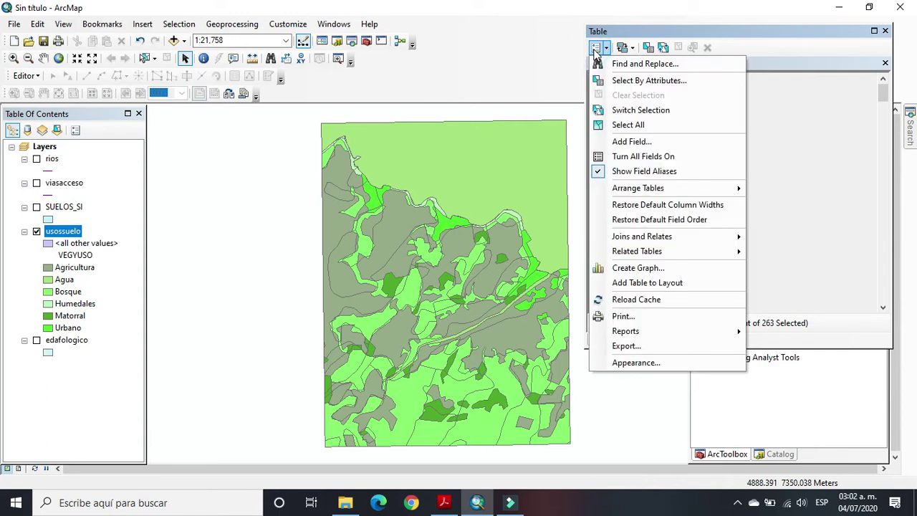
click(635, 144)
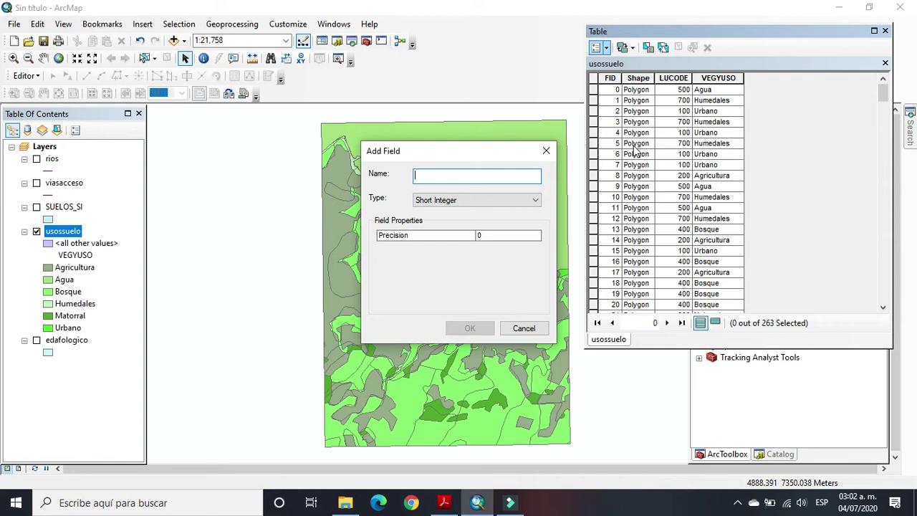
text(E)
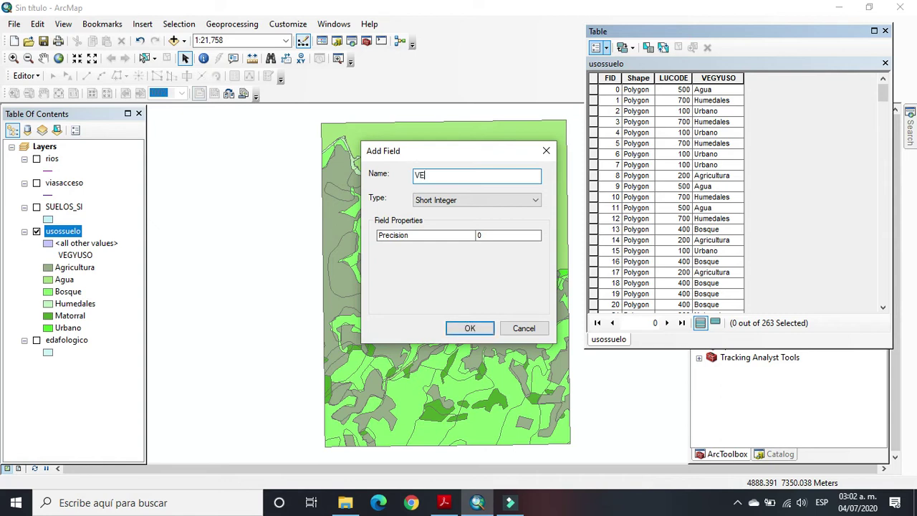
text(GE_APTA)
click(535, 201)
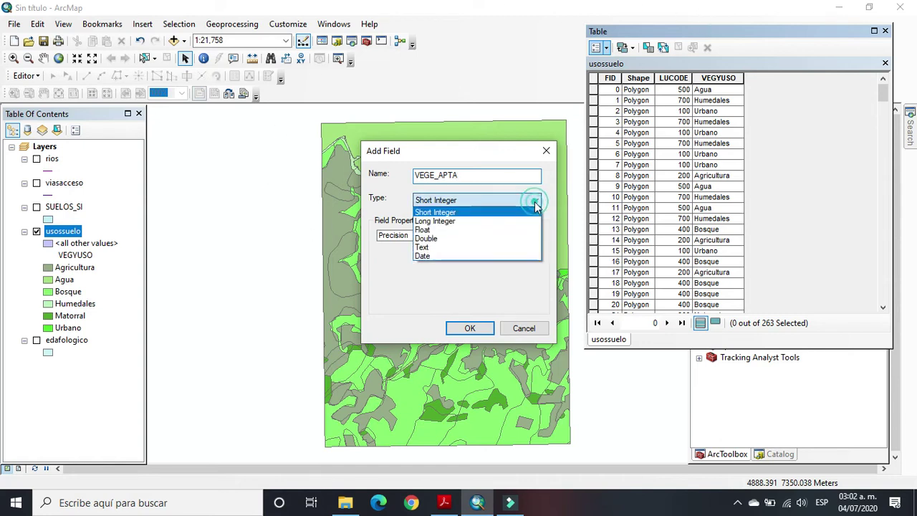
click(451, 238)
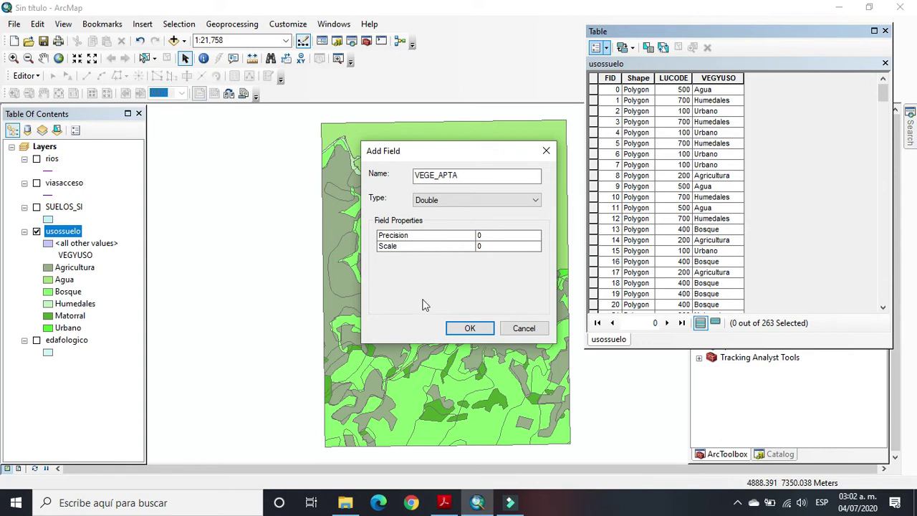
click(469, 328)
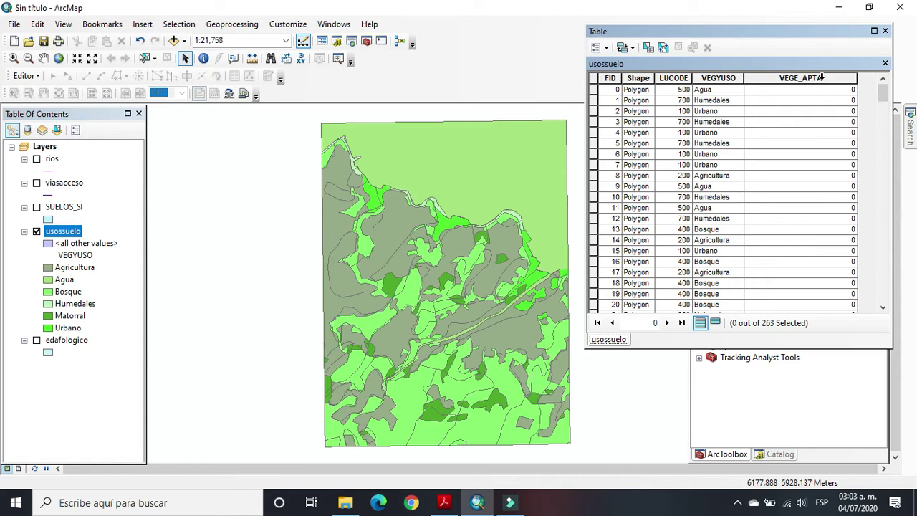
Select the usossuelo records by attributes with the expression "VEGYUSO" = 'Matorral' and bring the selected rows into view.
click(648, 47)
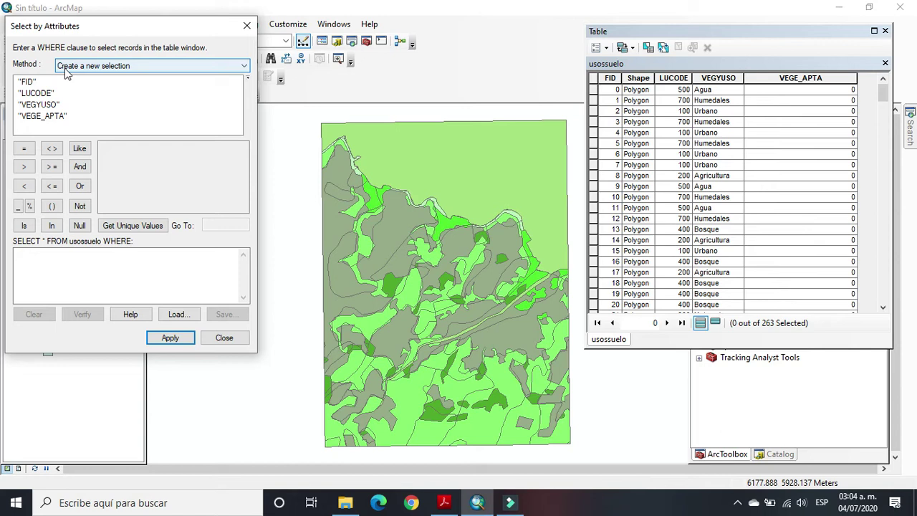
double_click(40, 105)
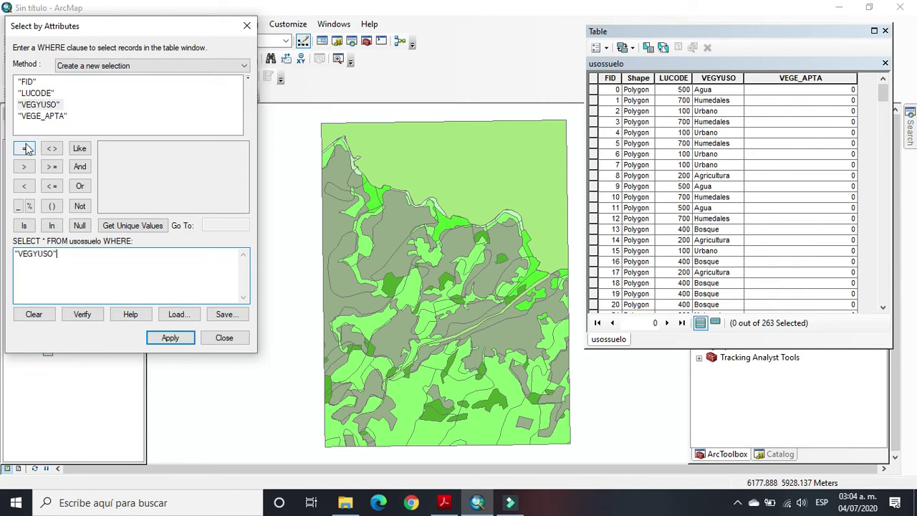
click(24, 148)
click(133, 226)
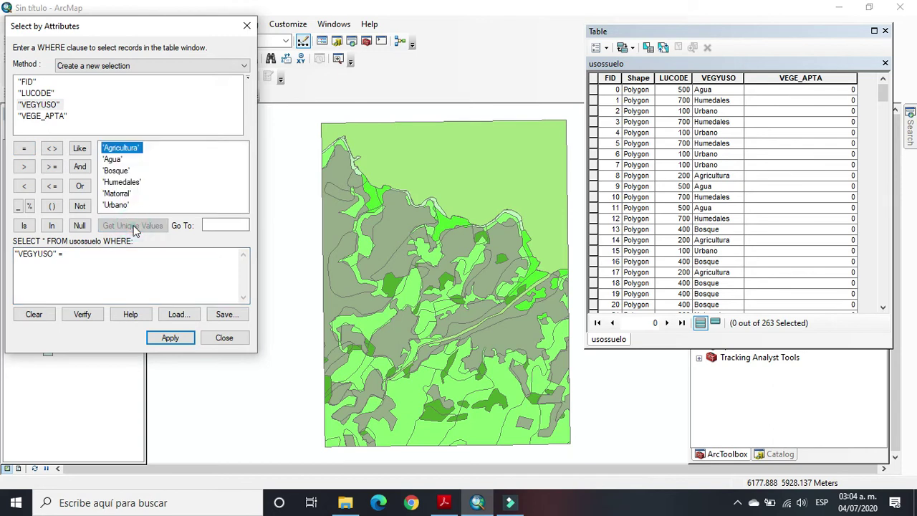
double_click(119, 194)
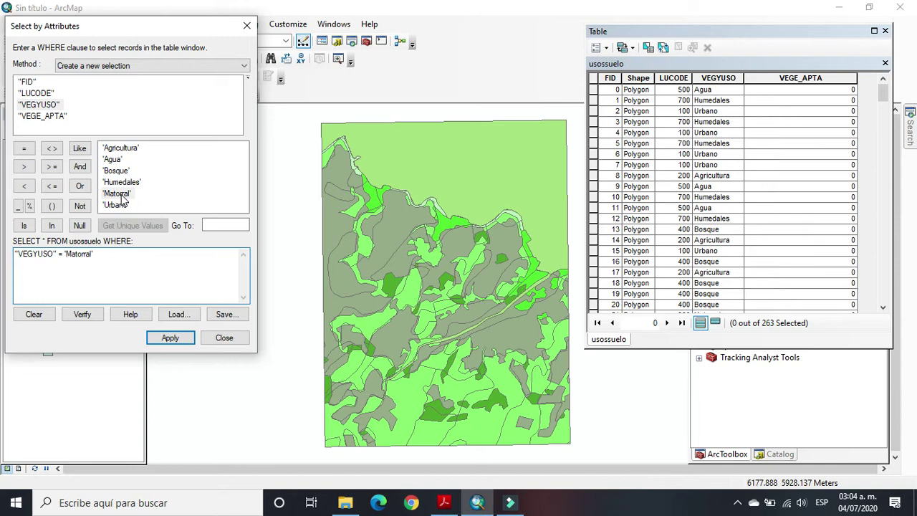
click(170, 338)
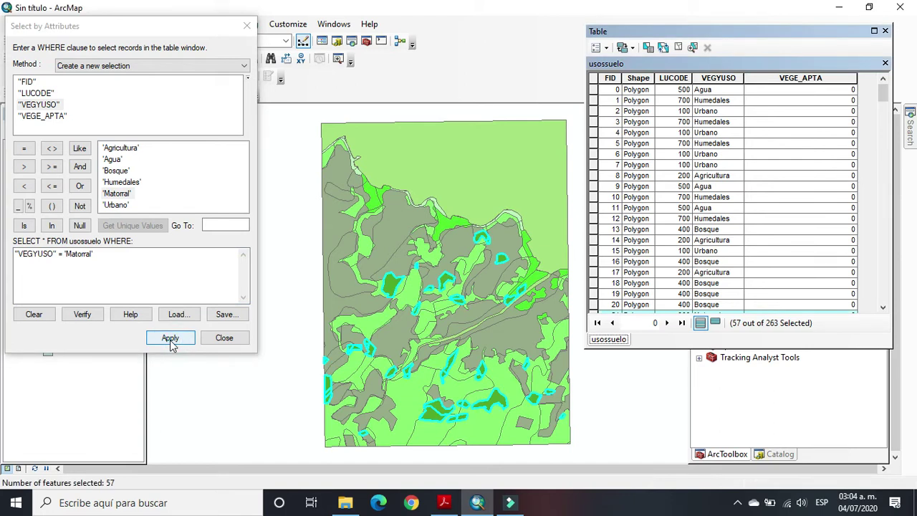
drag(885, 100, 886, 109)
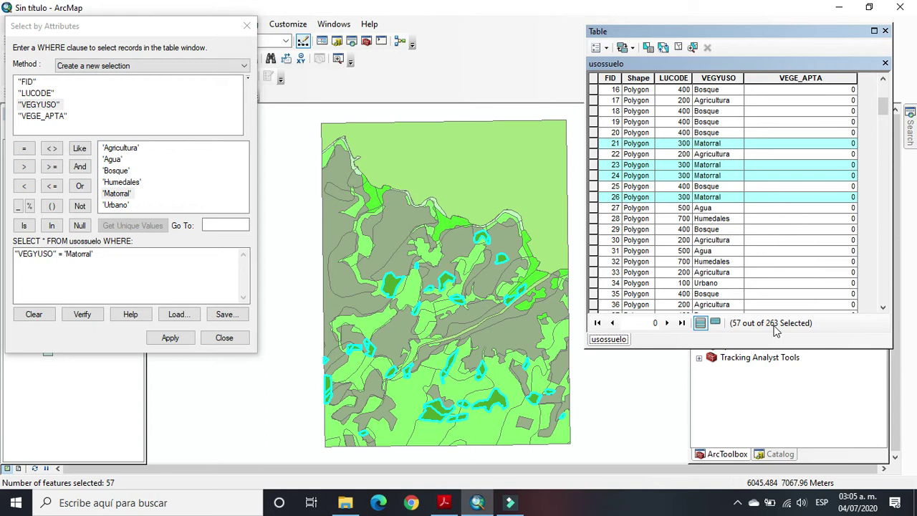
Calculate VEGE_APTA as "1" for the selected Matorral records outside an edit session and check the values down the table.
right_click(803, 78)
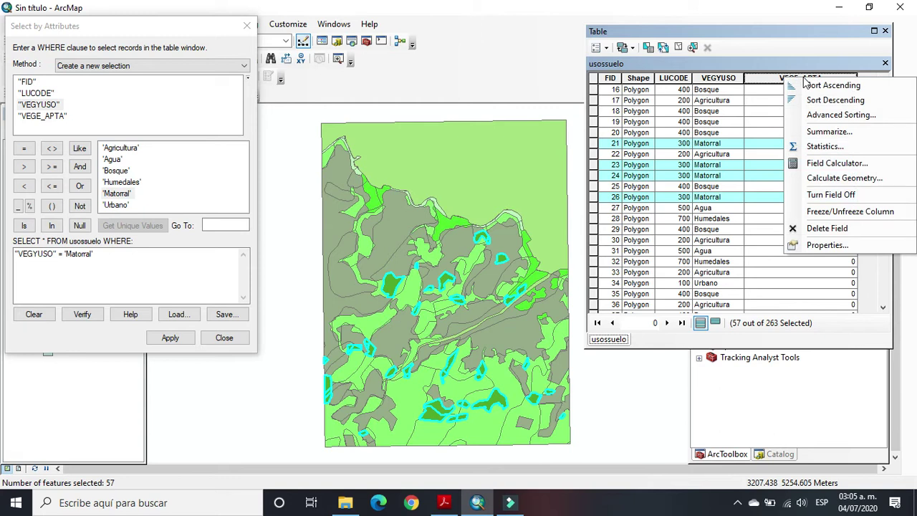
click(837, 163)
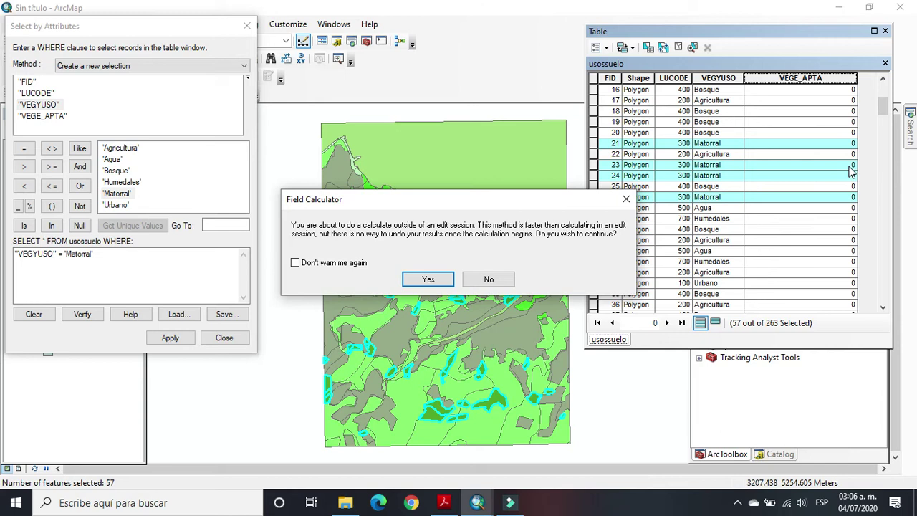
click(430, 280)
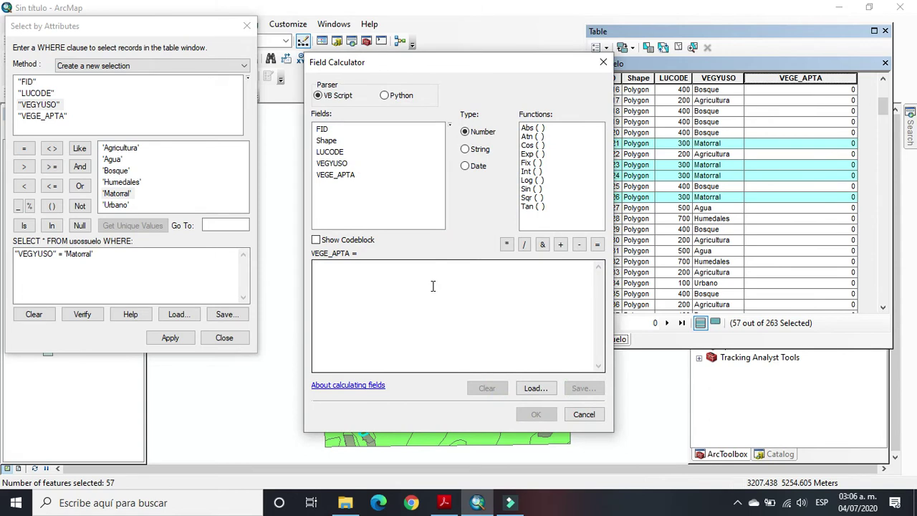
drag(444, 68, 443, 20)
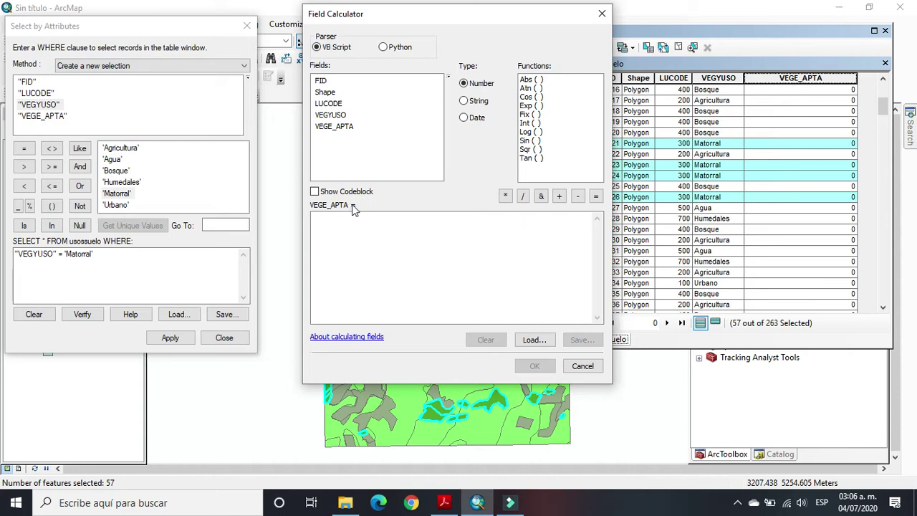
click(349, 224)
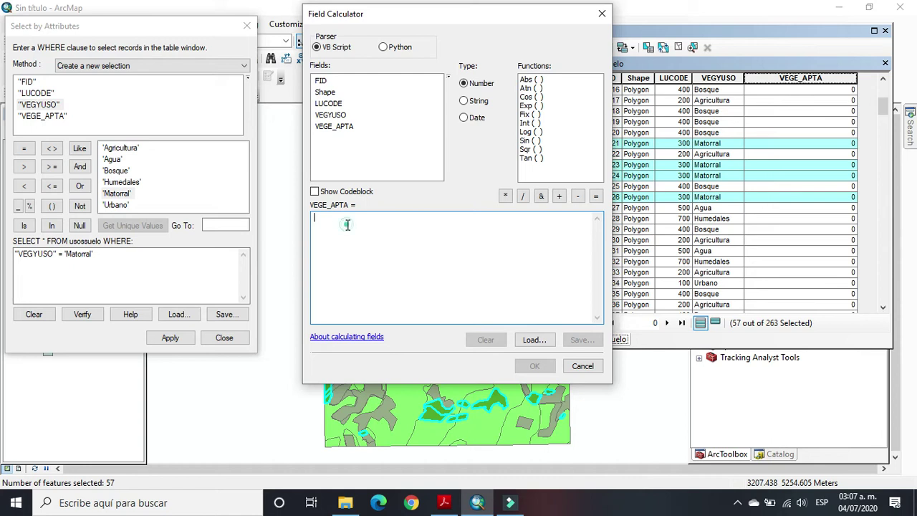
text(1)
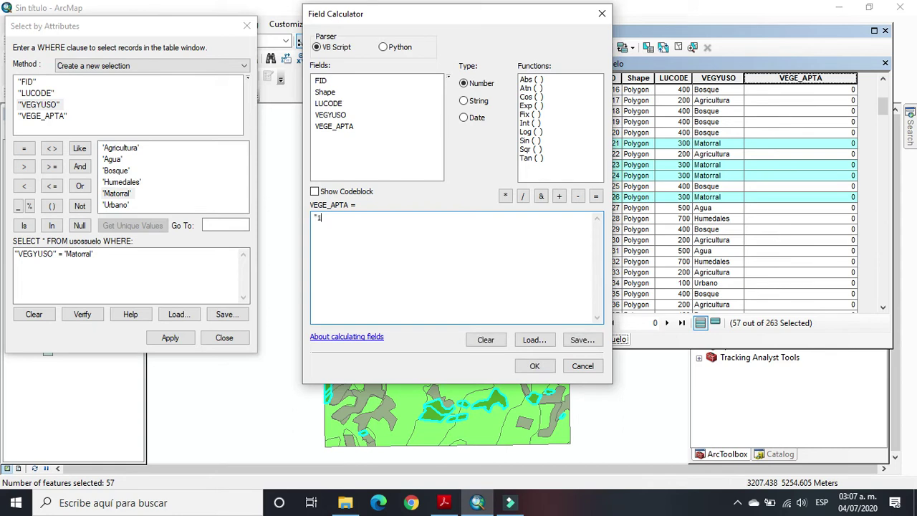
text(")
click(534, 366)
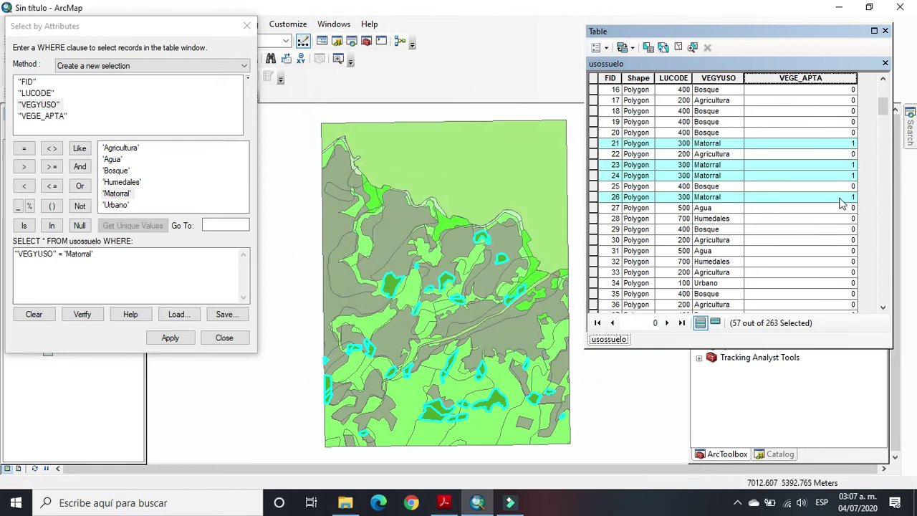
drag(886, 119, 887, 165)
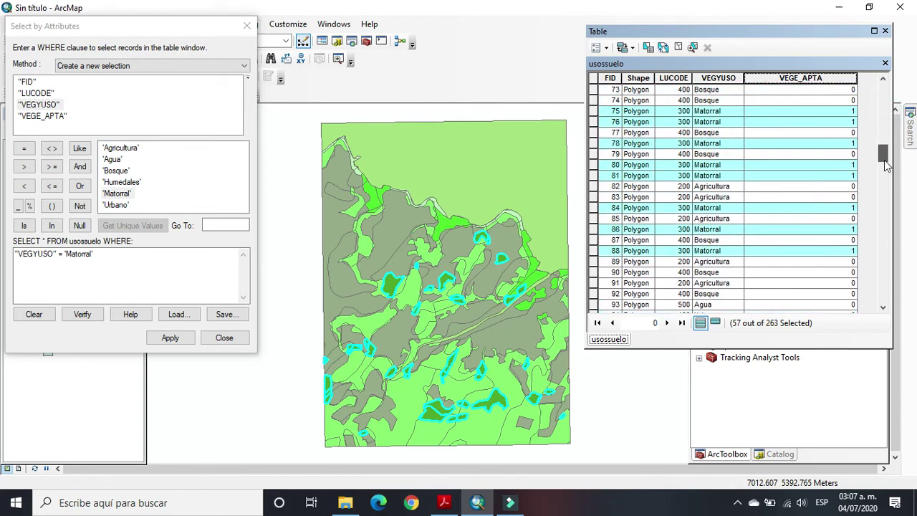
drag(886, 165, 877, 104)
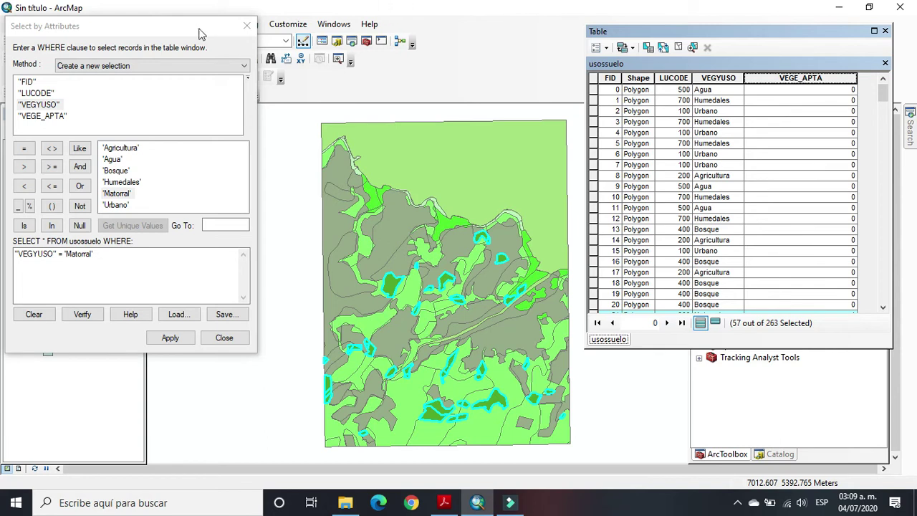
Replace the selection in usossuelo with the records matching the expression "VEGYUSO" = 'Agricultura'.
click(71, 266)
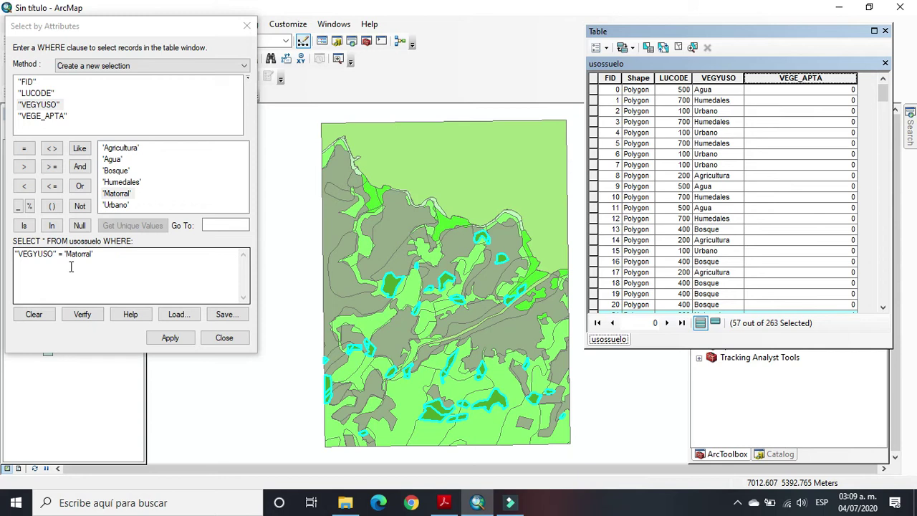
click(36, 315)
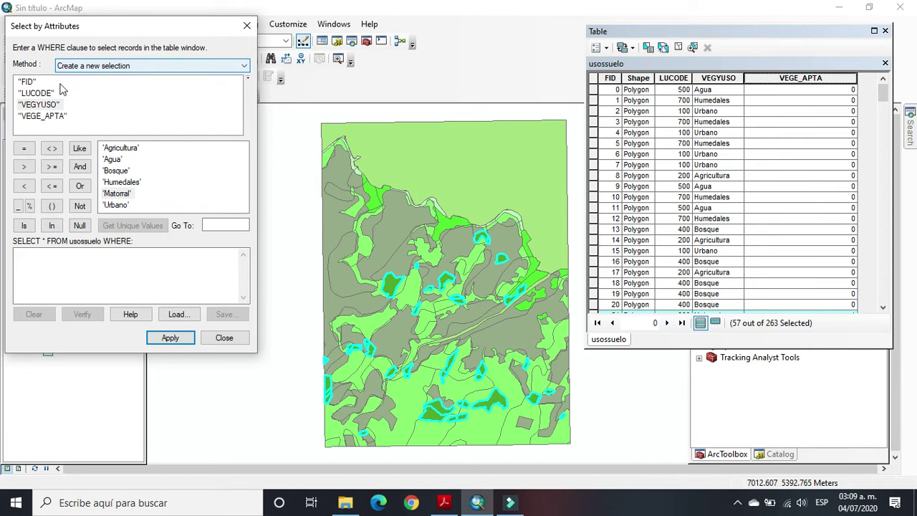
double_click(49, 105)
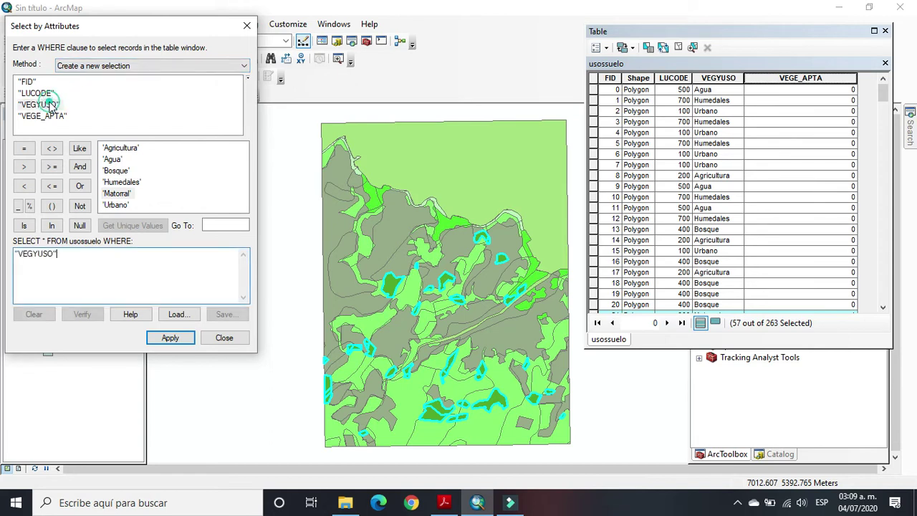
click(24, 149)
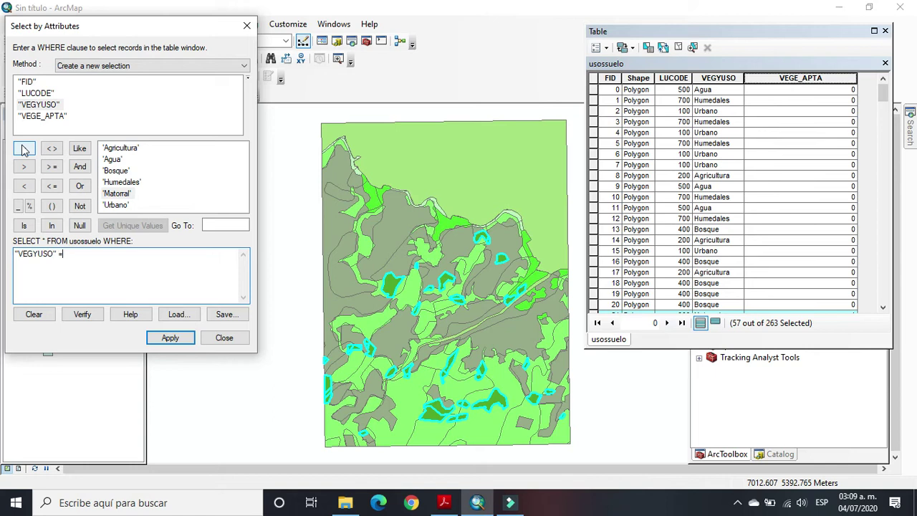
double_click(121, 148)
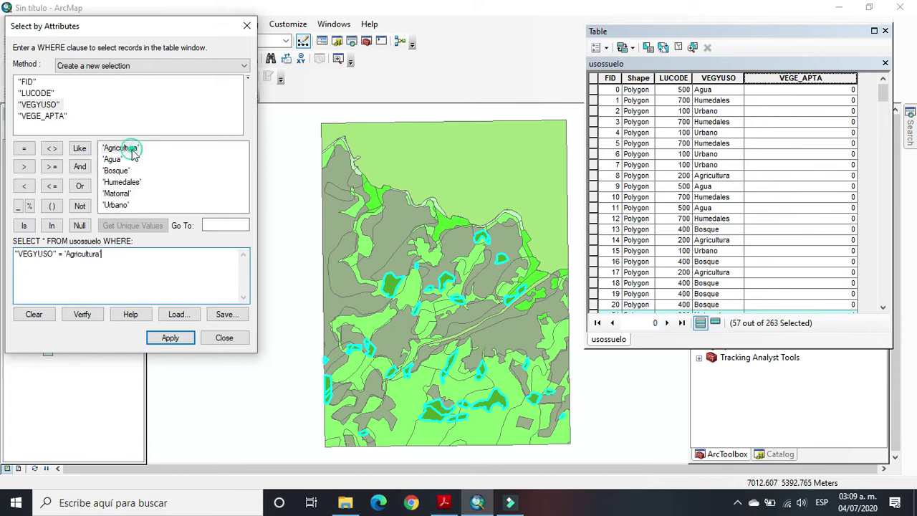
click(170, 339)
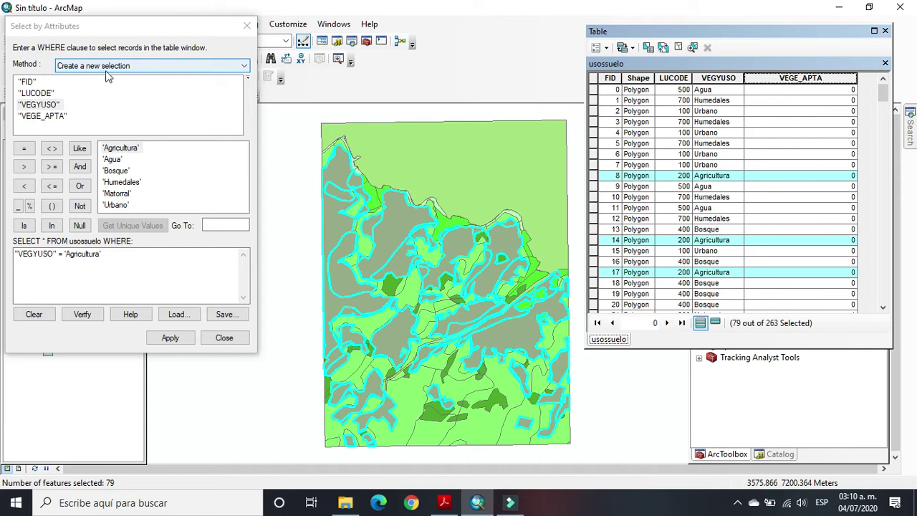
Switch the selection method to Add to current selection and add the records where "VEGYUSO" = 'Agua'.
click(233, 66)
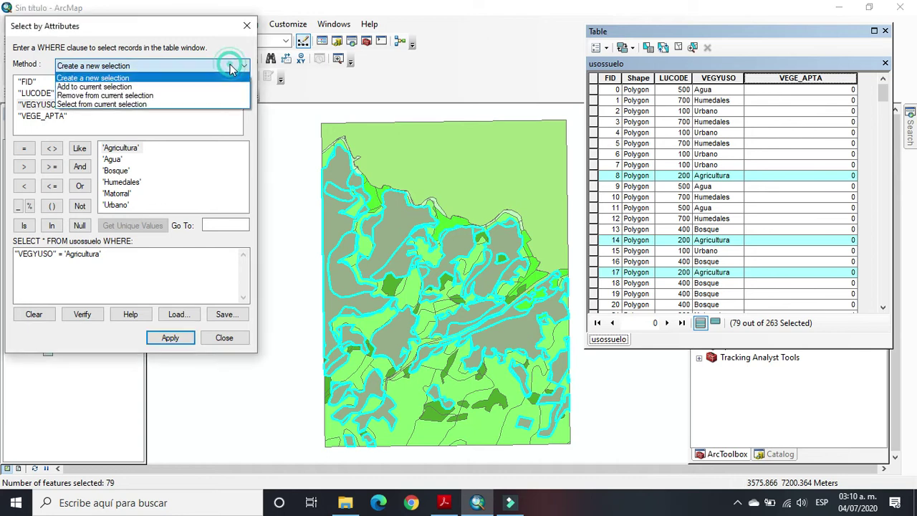
click(202, 87)
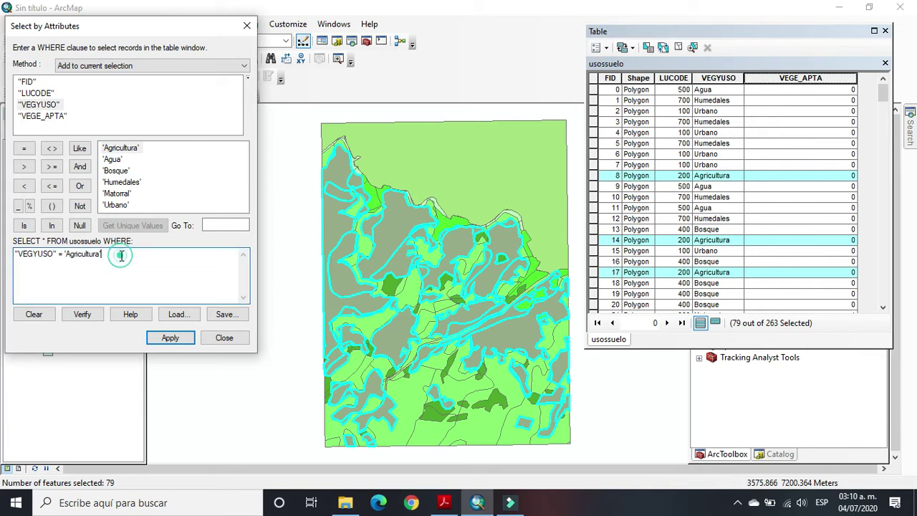
key(BackSpace)
key(BackSpace)
key(BackSpace)
key(BackSpace)
key(BackSpace)
key(BackSpace)
key(BackSpace)
key(BackSpace)
key(BackSpace)
key(BackSpace)
key(BackSpace)
key(BackSpace)
key(BackSpace)
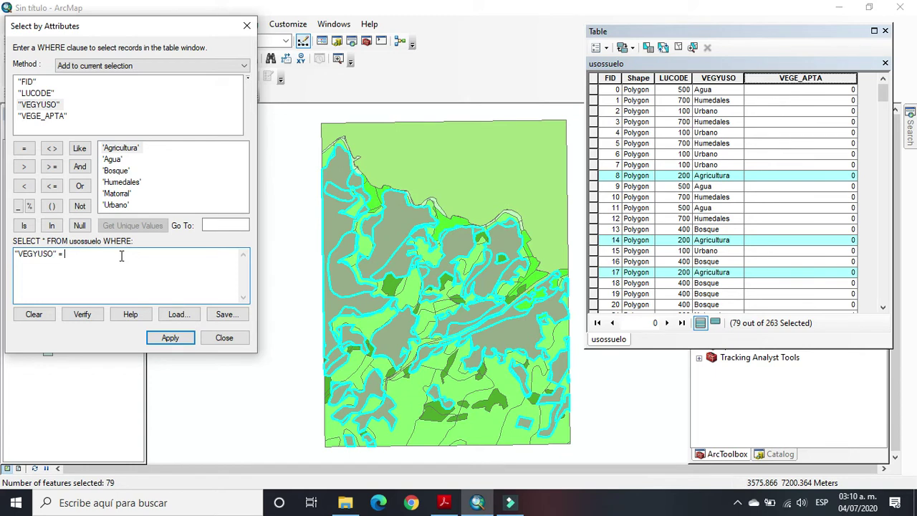
double_click(113, 160)
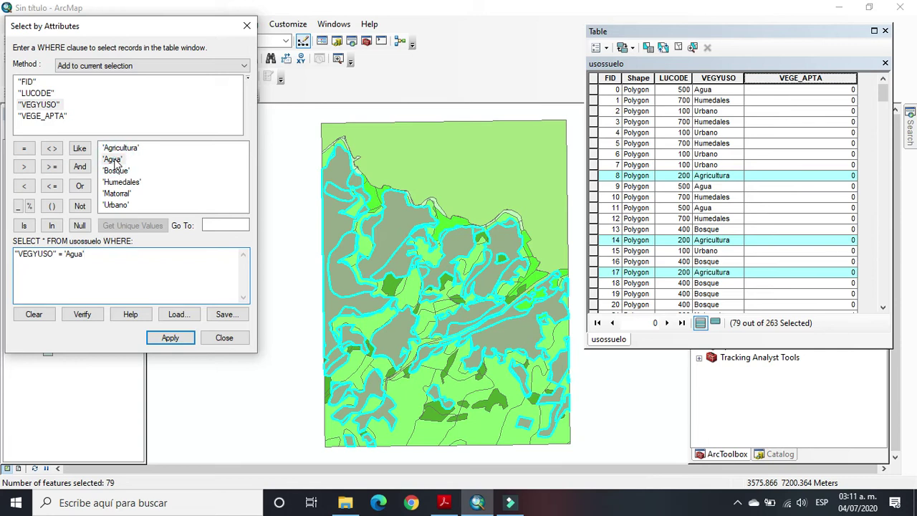
click(180, 342)
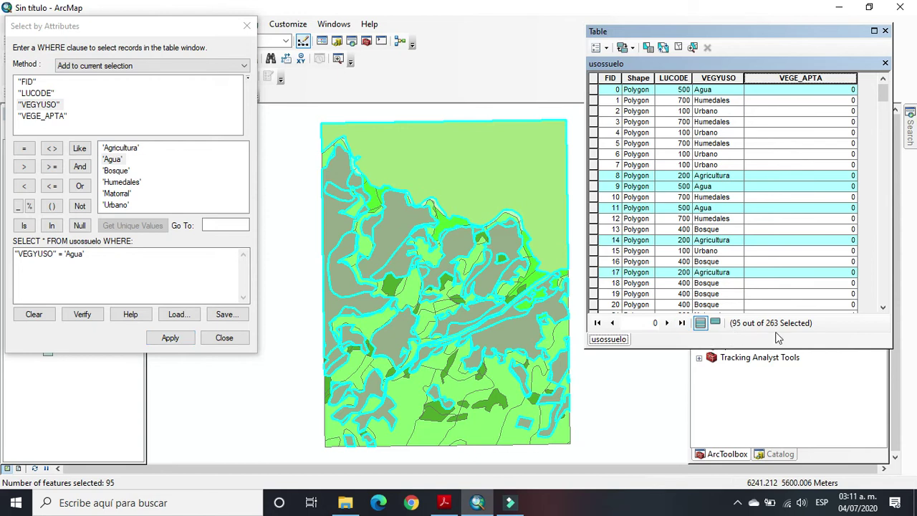
Add the usossuelo records where "VEGYUSO" = 'Bosque' to the current selection.
click(106, 64)
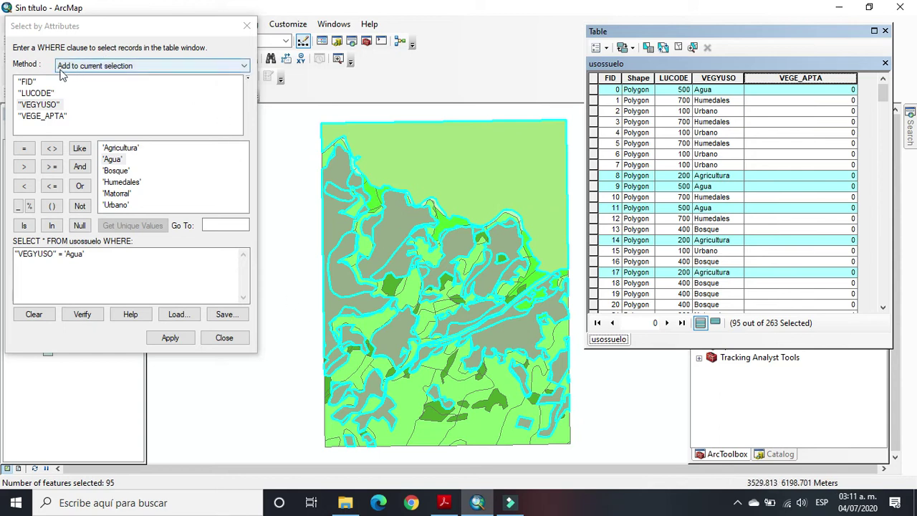
click(99, 260)
key(BackSpace)
key(BackSpace)
key(BackSpace)
key(BackSpace)
key(BackSpace)
key(BackSpace)
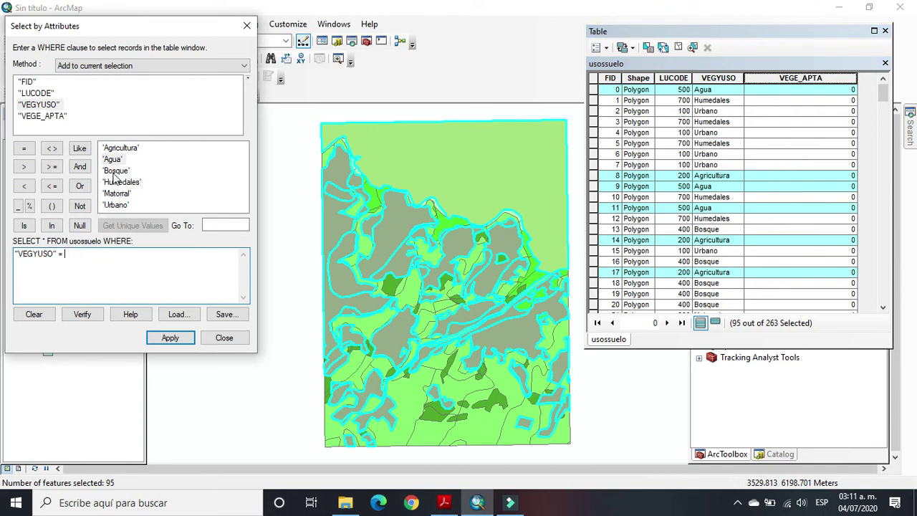
double_click(113, 172)
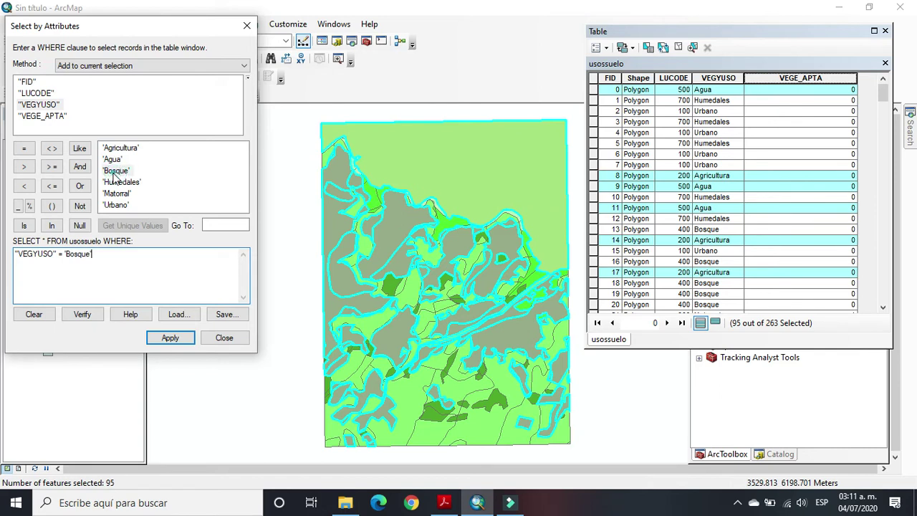
click(168, 339)
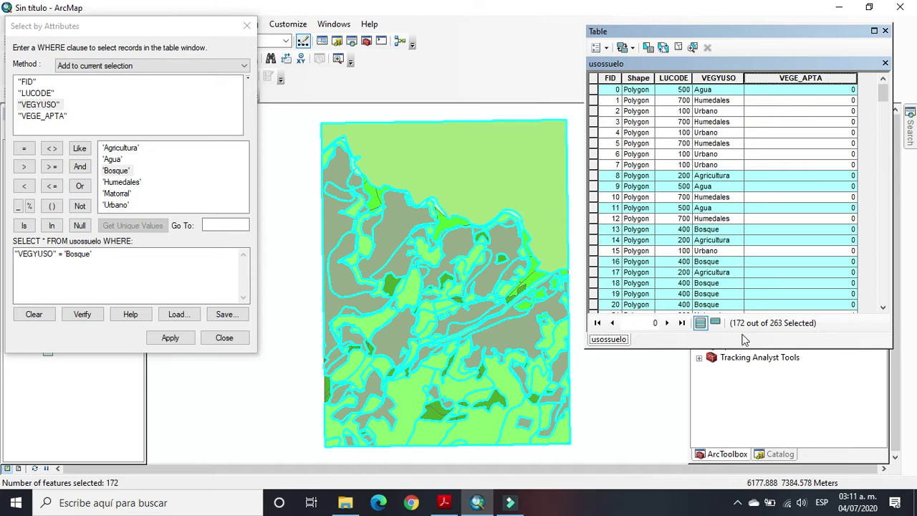
Add the usossuelo records where "VEGYUSO" = 'Humedales' to the current selection.
click(123, 263)
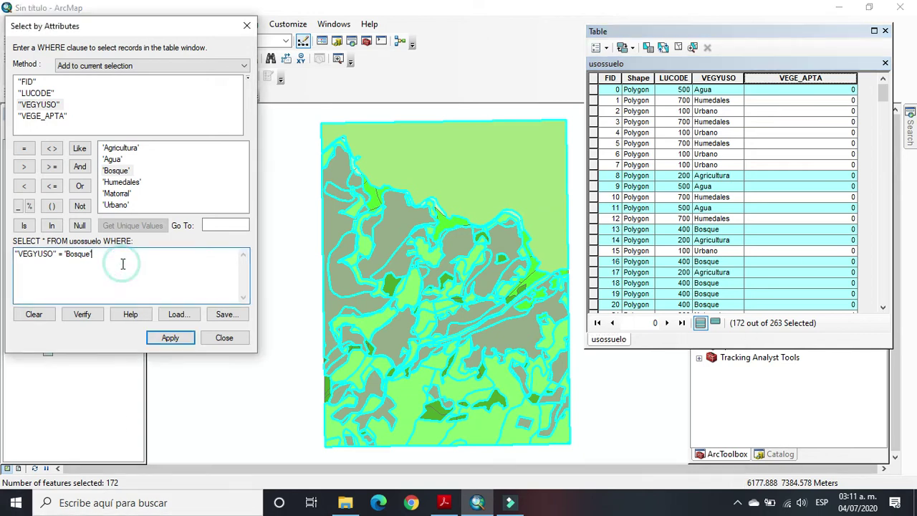
key(BackSpace)
key(BackSpace)
key(BackSpace)
key(BackSpace)
key(BackSpace)
key(BackSpace)
key(BackSpace)
key(BackSpace)
key(BackSpace)
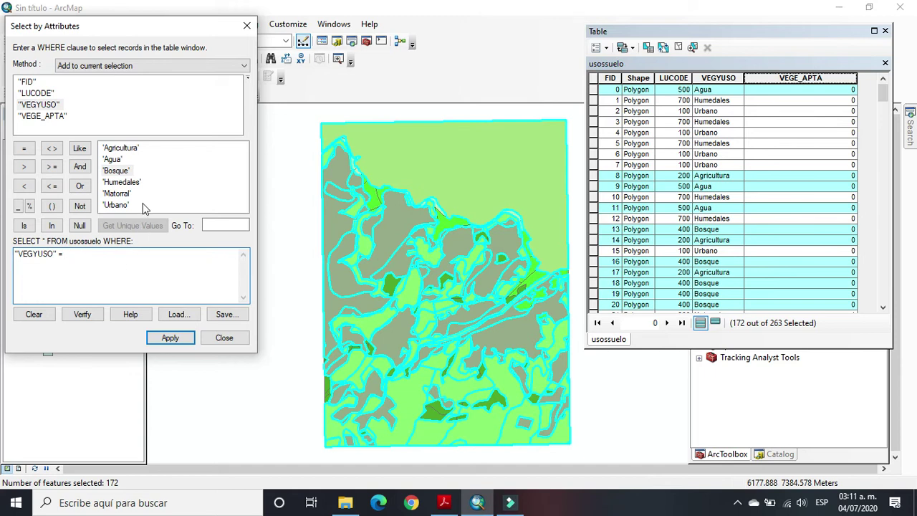
double_click(133, 182)
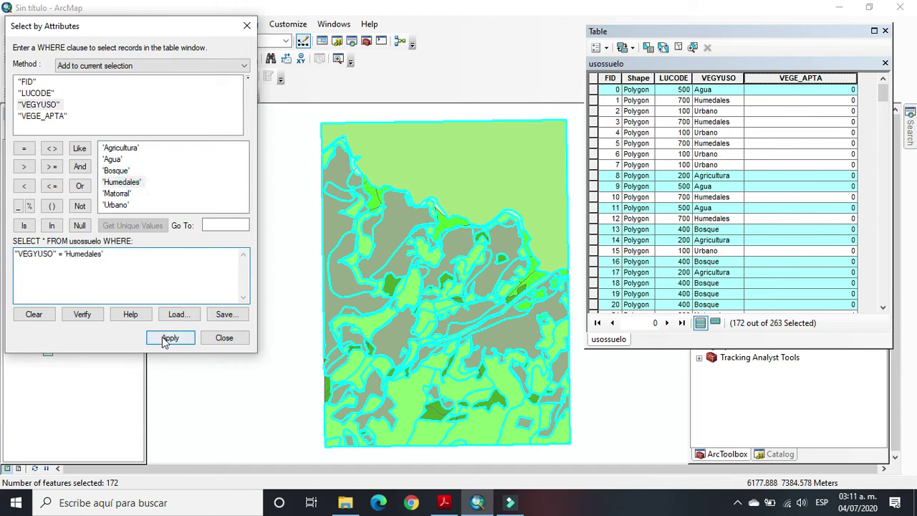
click(170, 337)
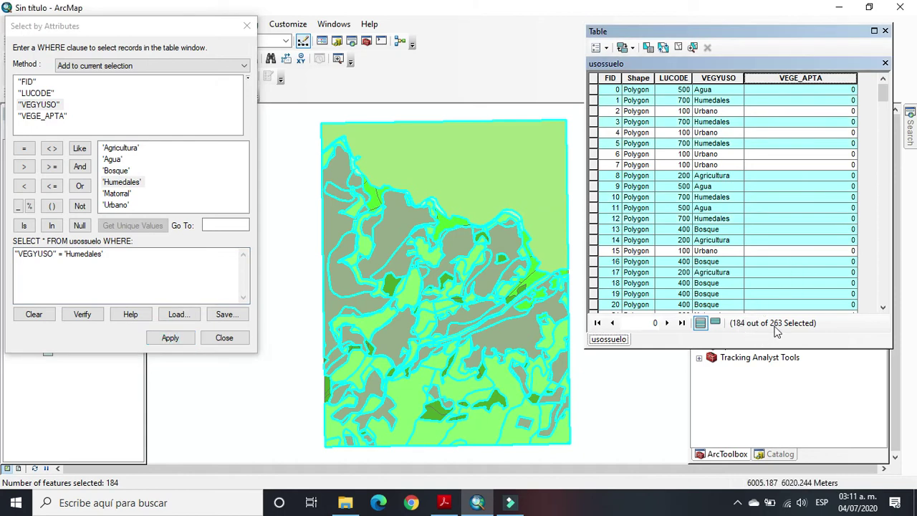
Add the usossuelo records where "VEGYUSO" = 'Urbano' to the current selection.
click(122, 258)
key(BackSpace)
key(BackSpace)
key(BackSpace)
key(BackSpace)
key(BackSpace)
key(BackSpace)
key(BackSpace)
key(BackSpace)
key(BackSpace)
key(BackSpace)
key(BackSpace)
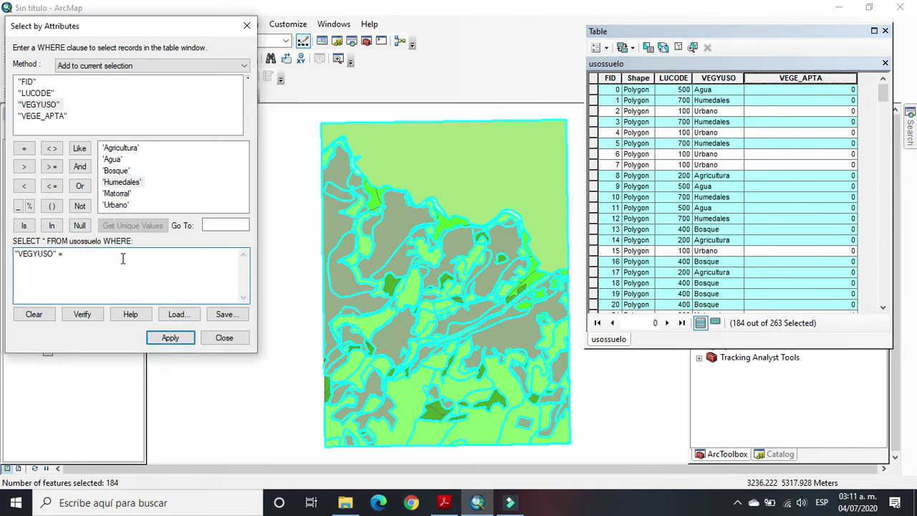
double_click(120, 207)
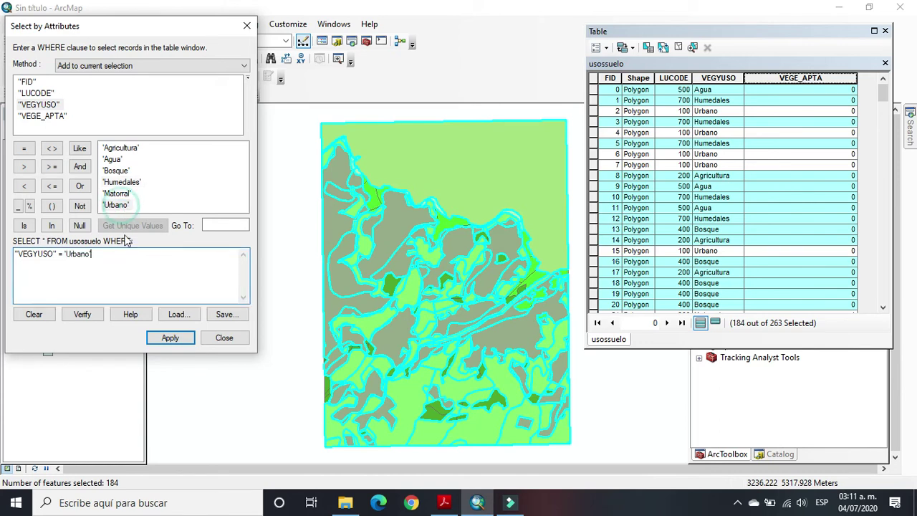
click(171, 338)
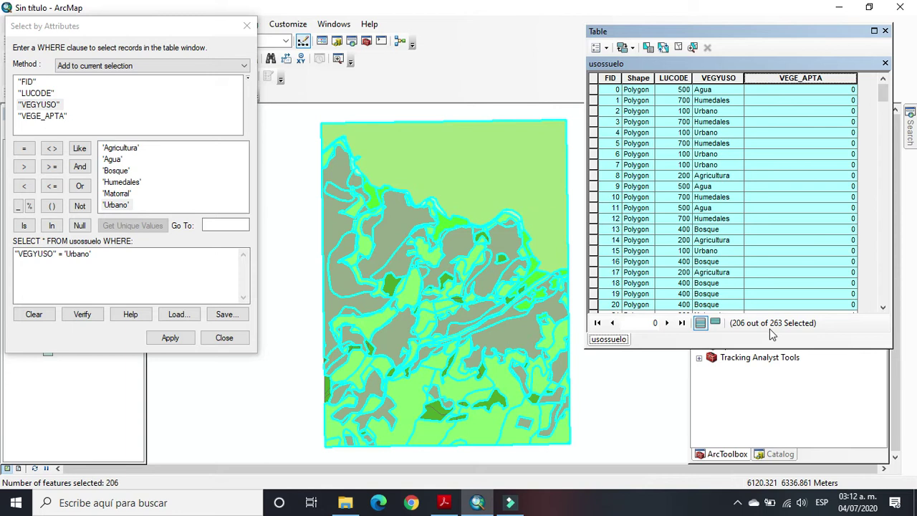
Calculate VEGE_APTA as 0 for the selected non-Matorral records outside an edit session, then clear the selection.
right_click(799, 76)
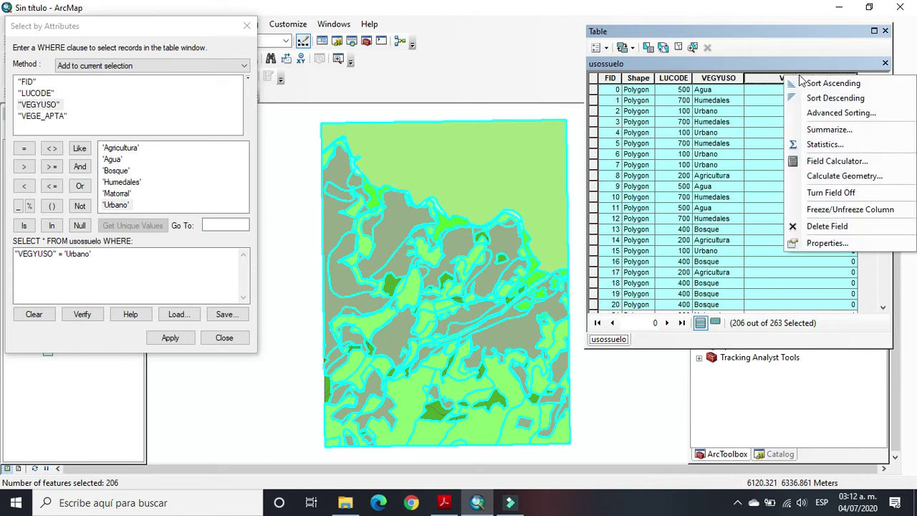
click(869, 163)
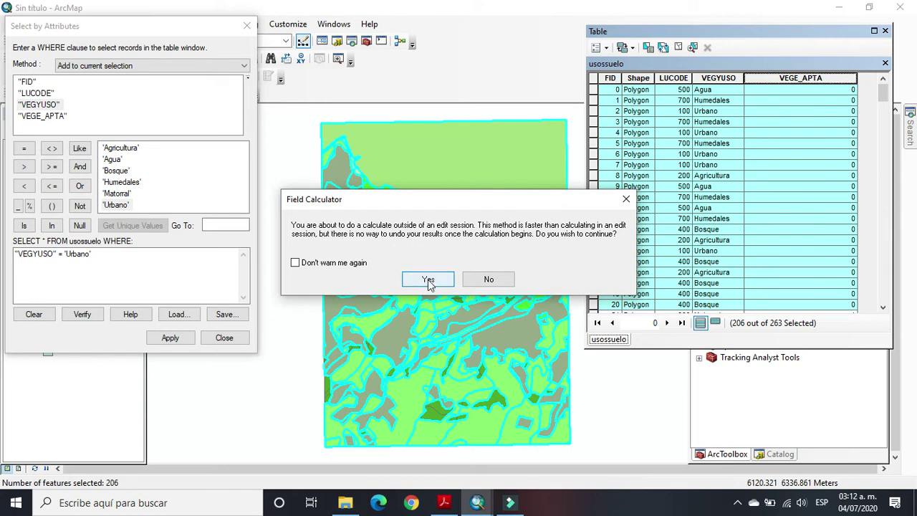
click(428, 281)
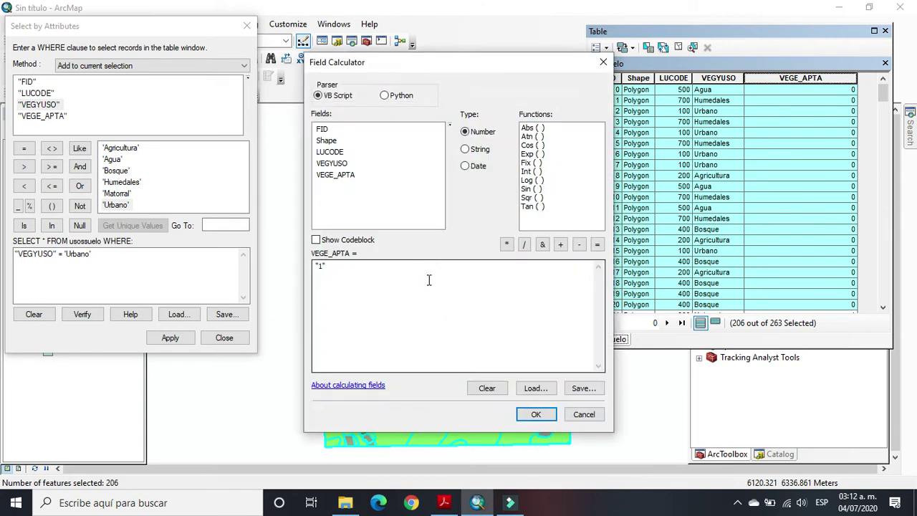
click(324, 266)
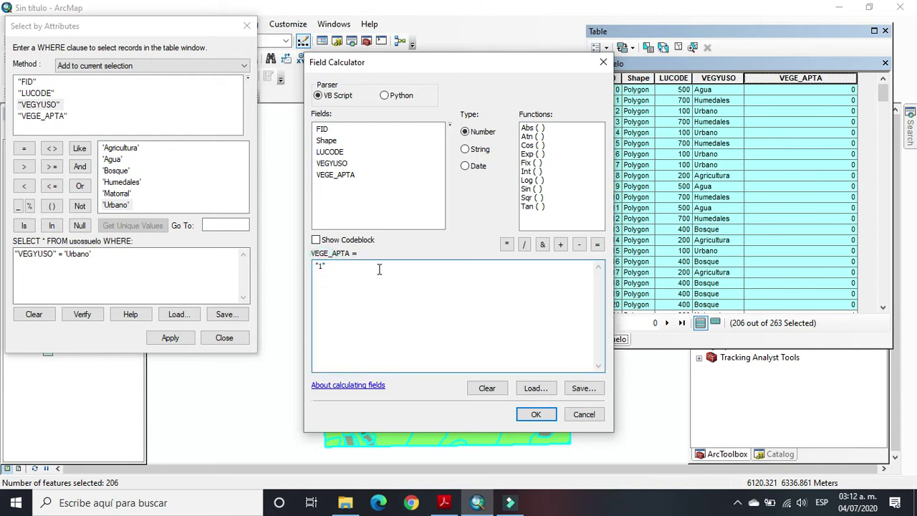
key(BackSpace)
text(0)
click(538, 415)
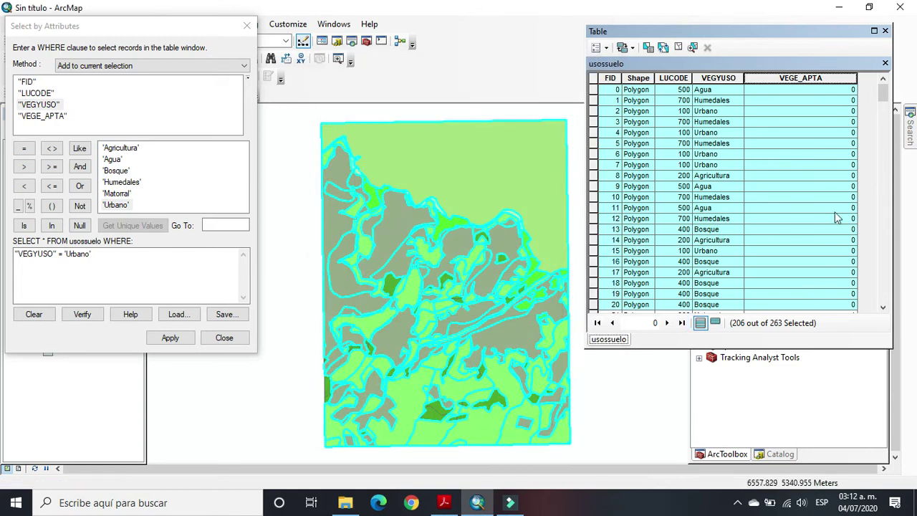
mouse_move(883, 91)
mouse_down()
mouse_move(887, 295)
mouse_move(886, 91)
mouse_up()
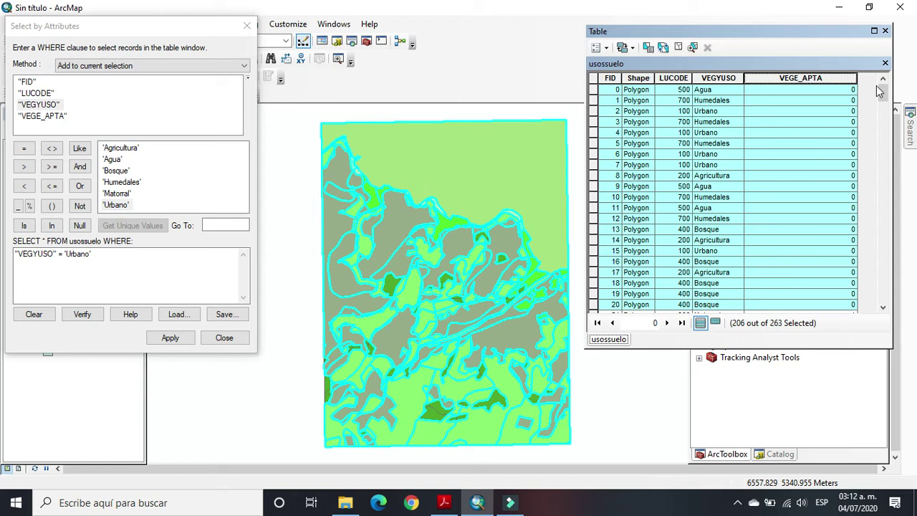
click(678, 48)
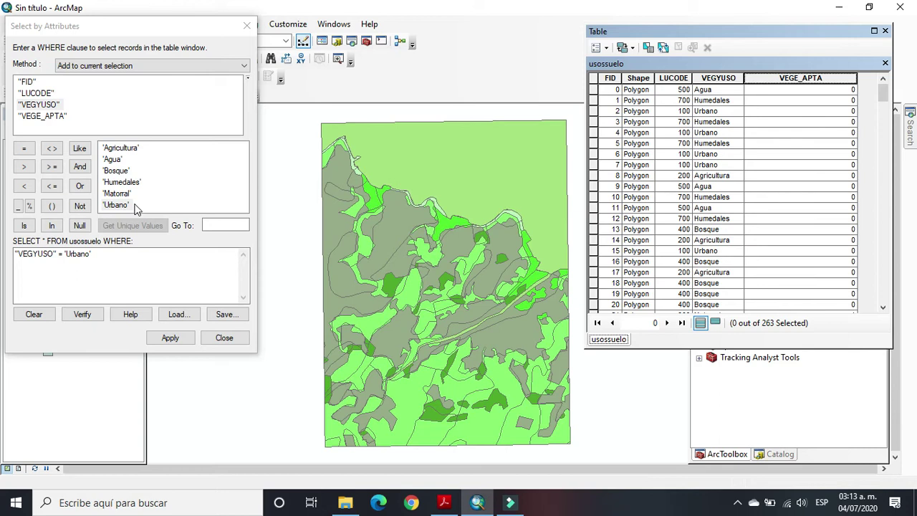
Try to add usossuelo records to the selection where "VEGYUSO" = 'Agricultura' AND 'Agua' AND 'Bosque' AND 'Humedales' AND 'Urbano'.
click(109, 260)
click(41, 315)
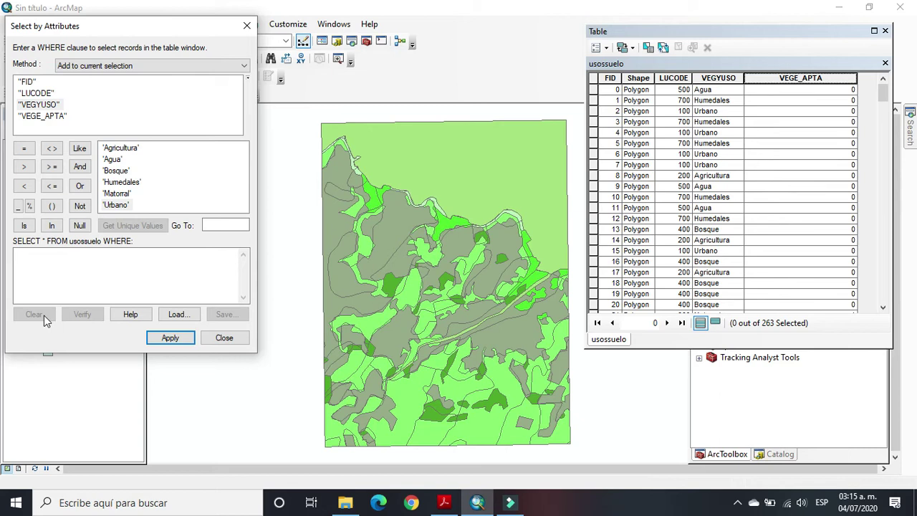
double_click(49, 108)
click(29, 150)
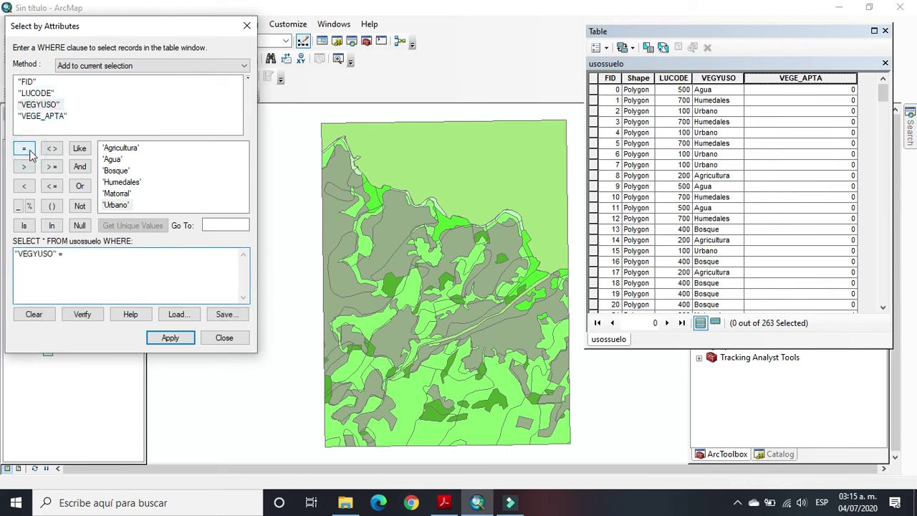
double_click(122, 149)
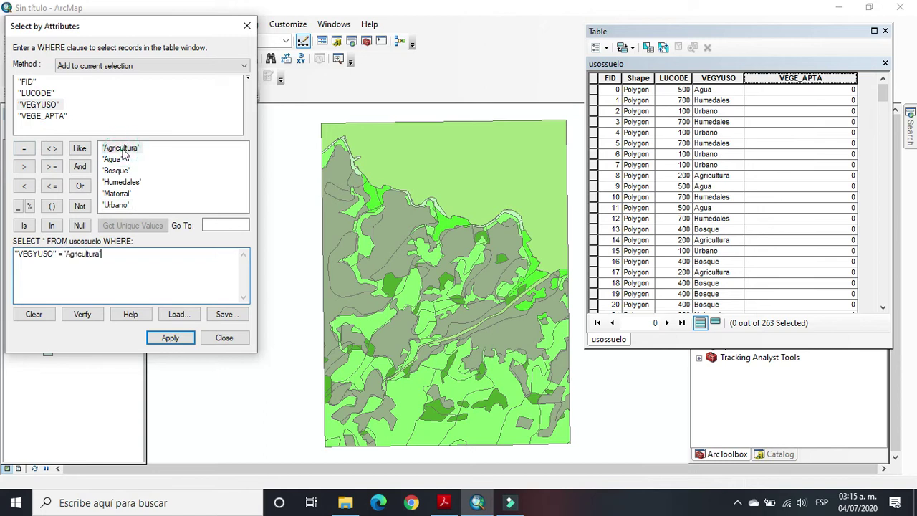
click(81, 169)
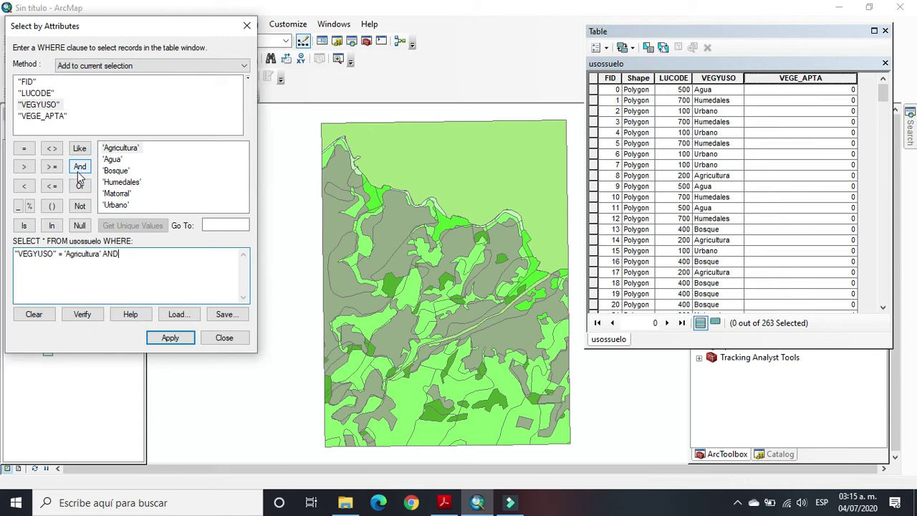
double_click(111, 159)
click(84, 167)
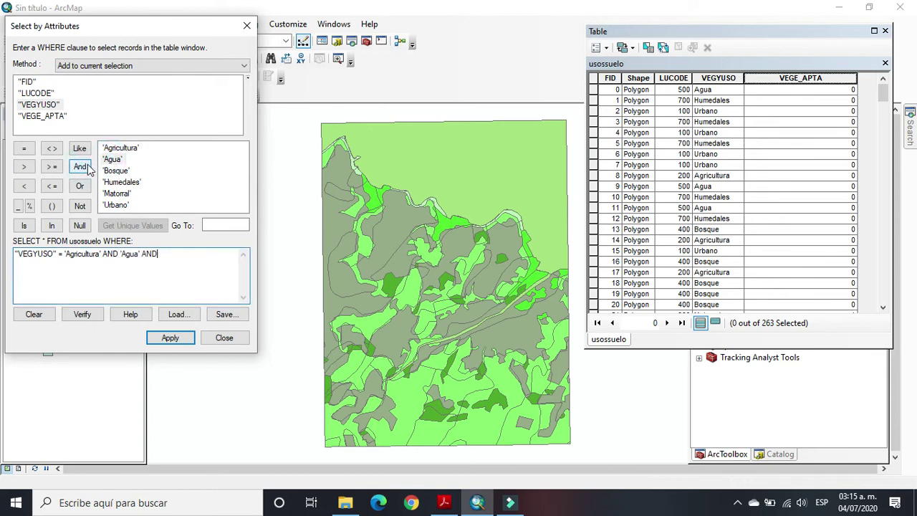
double_click(108, 172)
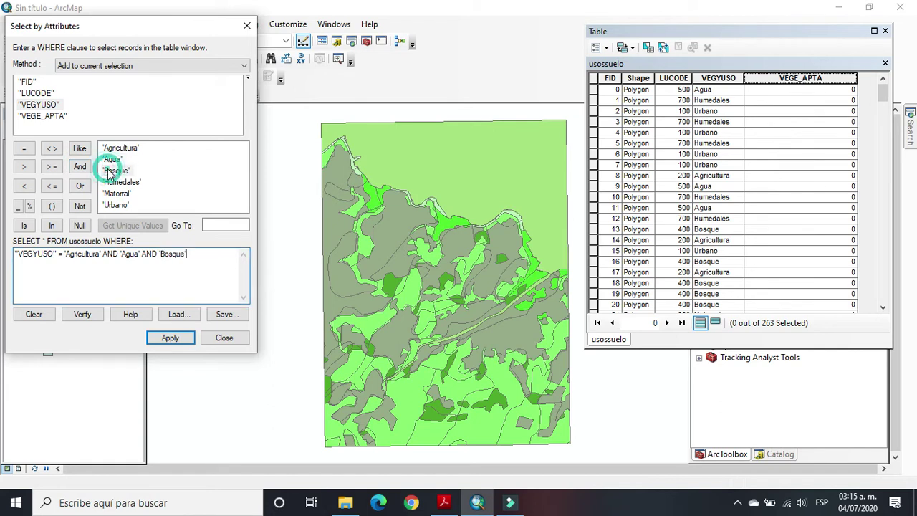
click(85, 167)
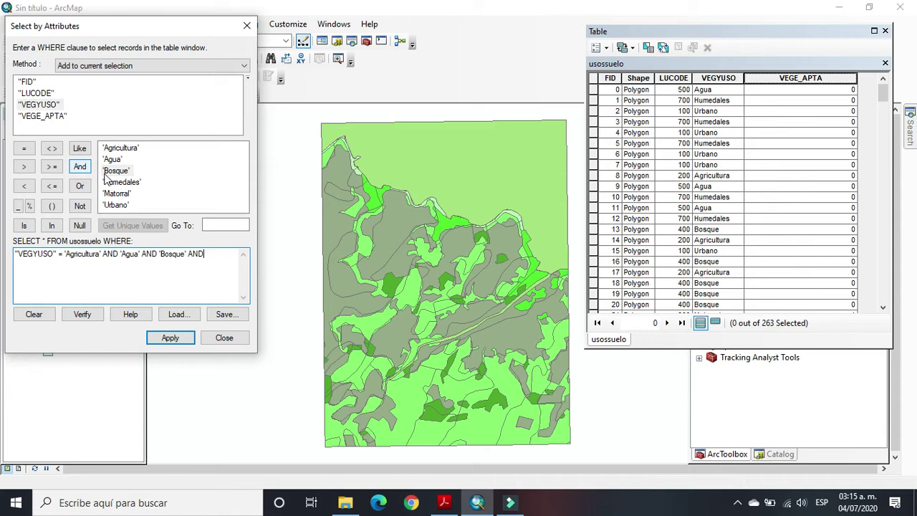
double_click(112, 183)
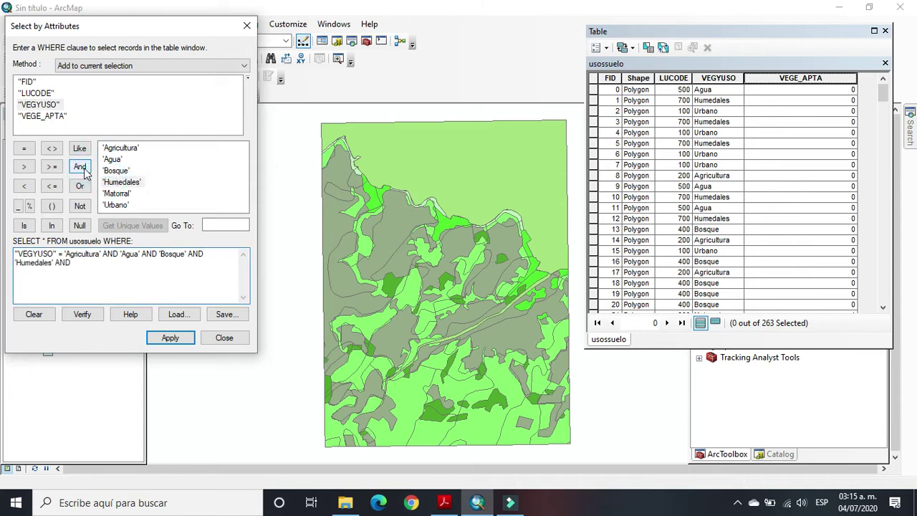
double_click(115, 205)
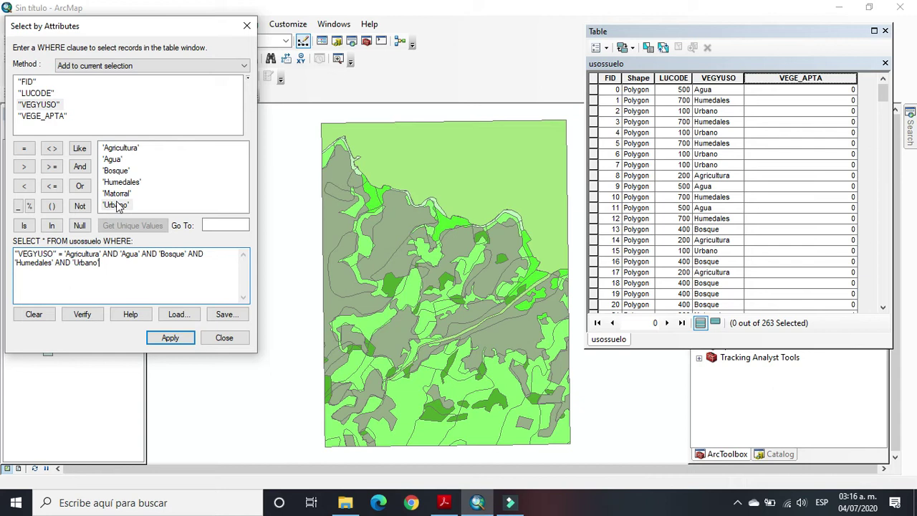
click(161, 338)
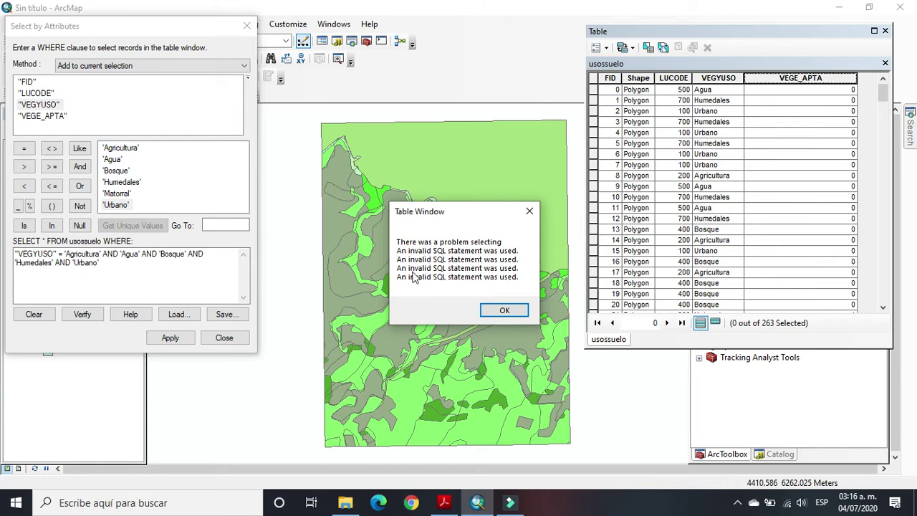
click(493, 313)
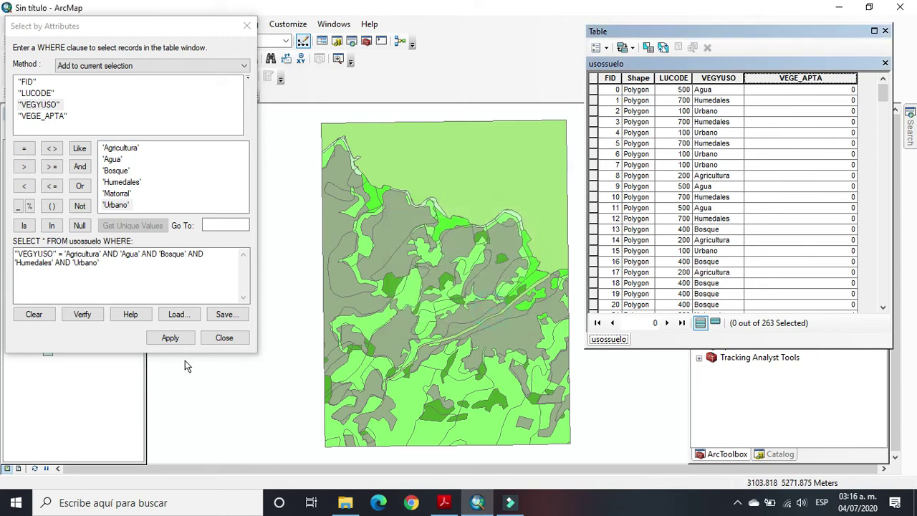
Try to add usossuelo records to the selection where "VEGYUSO" =( 'Agricultura' , 'Agua' , 'Bosque' , 'Humedales' , 'Urbano' ).
click(43, 317)
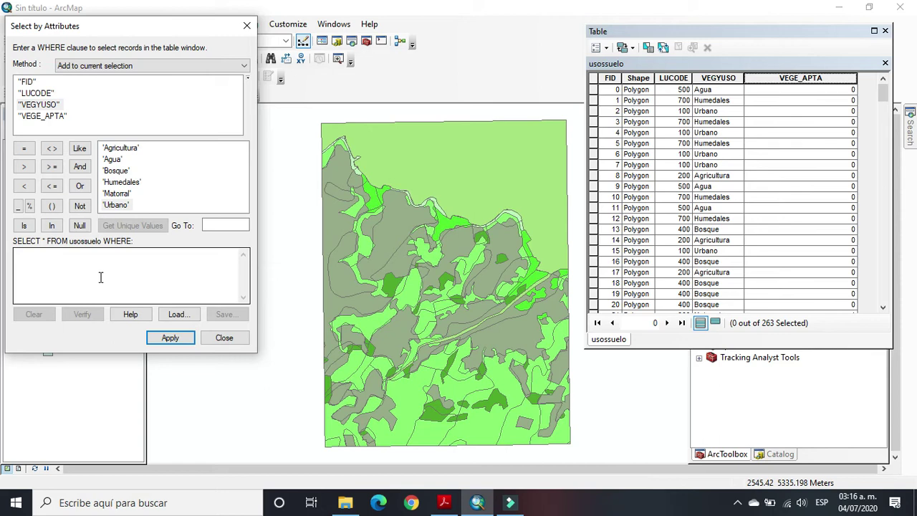
double_click(48, 108)
click(24, 148)
click(51, 205)
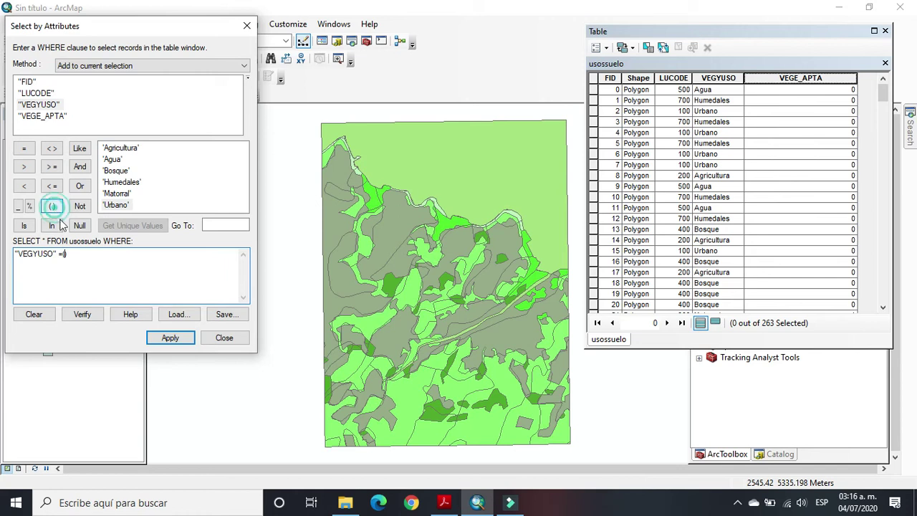
double_click(118, 149)
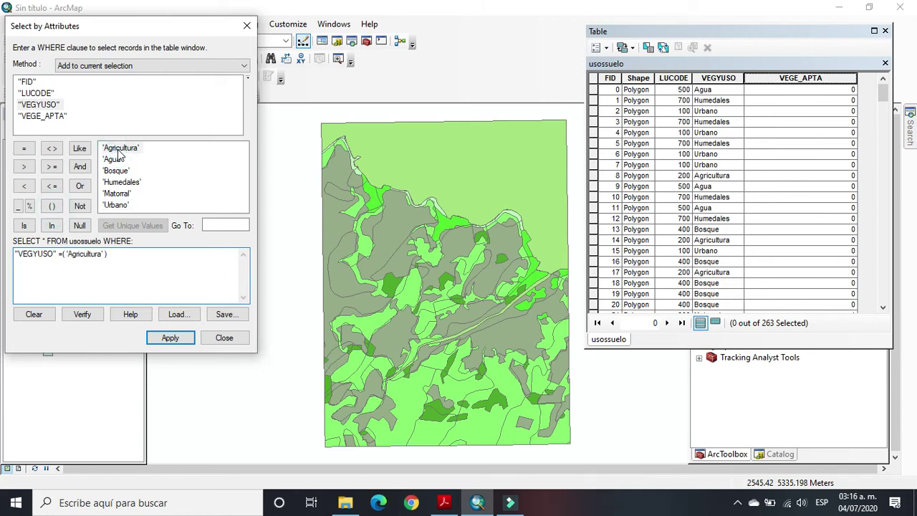
text(,)
double_click(117, 160)
text(,)
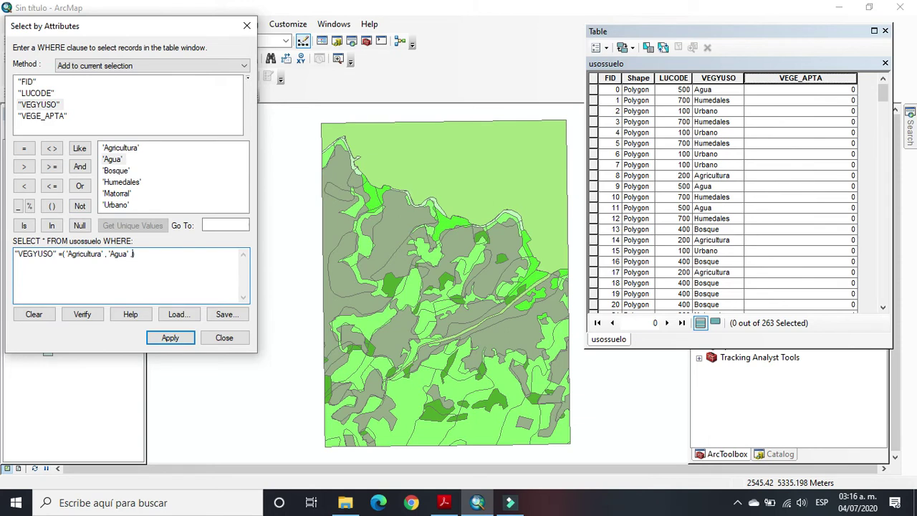
double_click(118, 171)
text(, 'Bosque' ,)
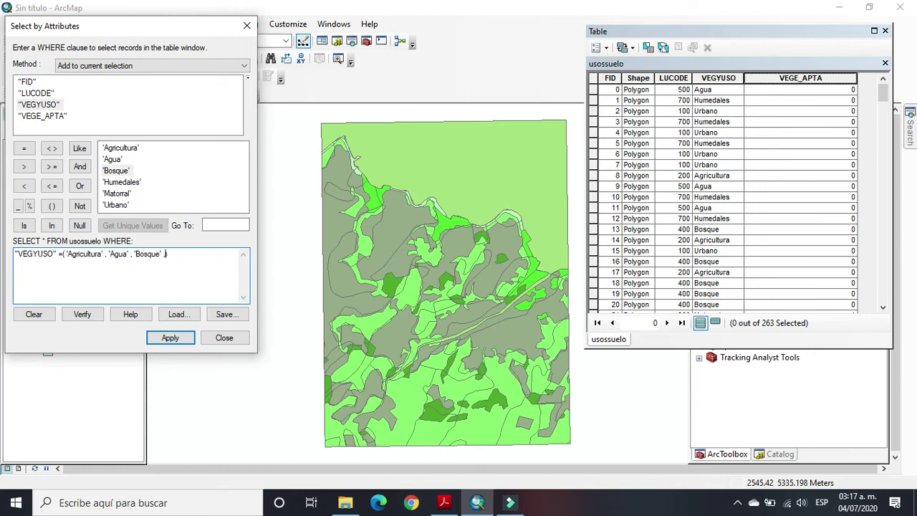
double_click(126, 184)
text(,)
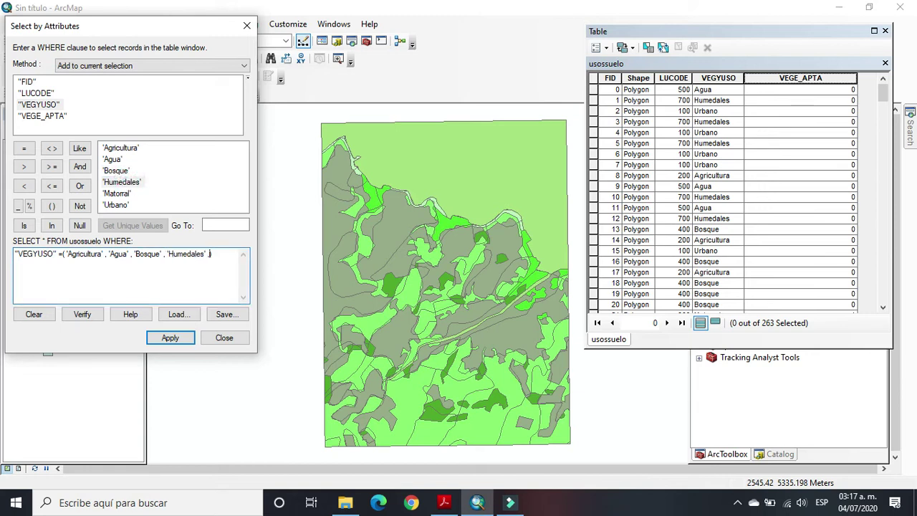
double_click(124, 205)
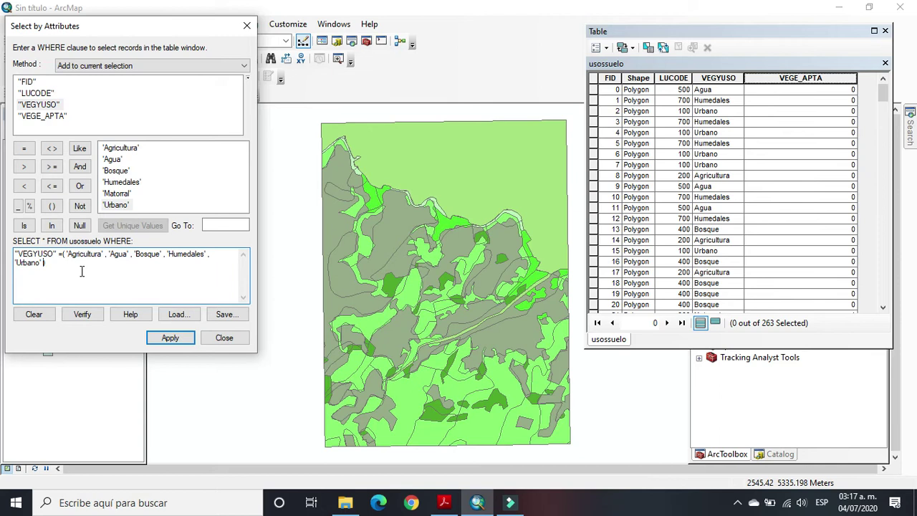
click(172, 336)
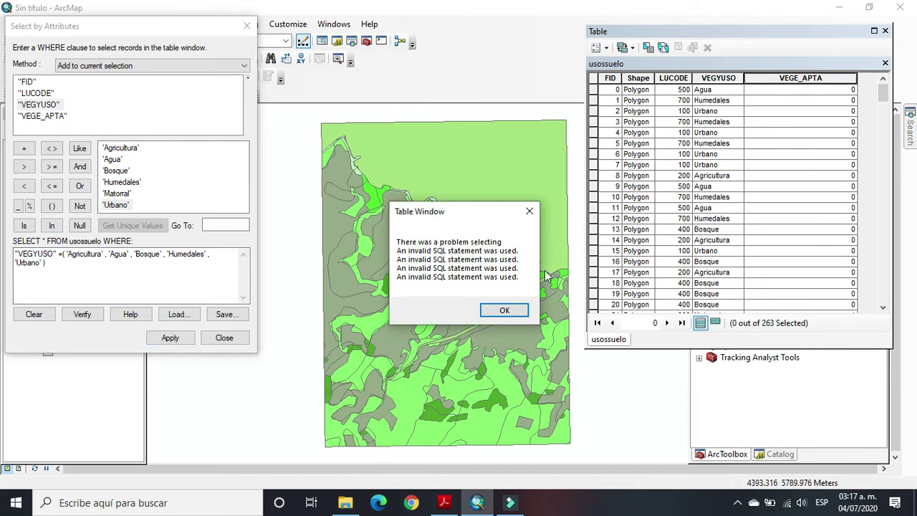
click(505, 311)
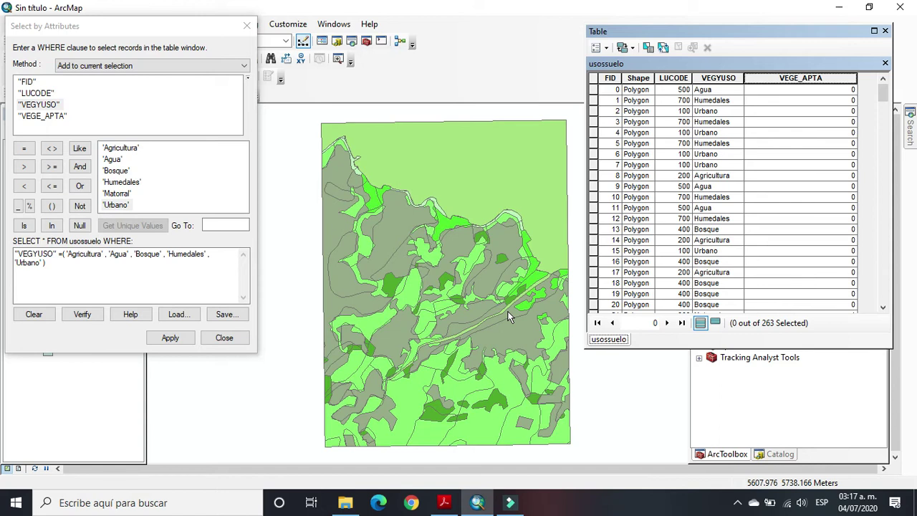
Clear the WHERE clause and close the attribute selection, then check the VEGE_APTA ratings and close the usossuelo table.
click(35, 317)
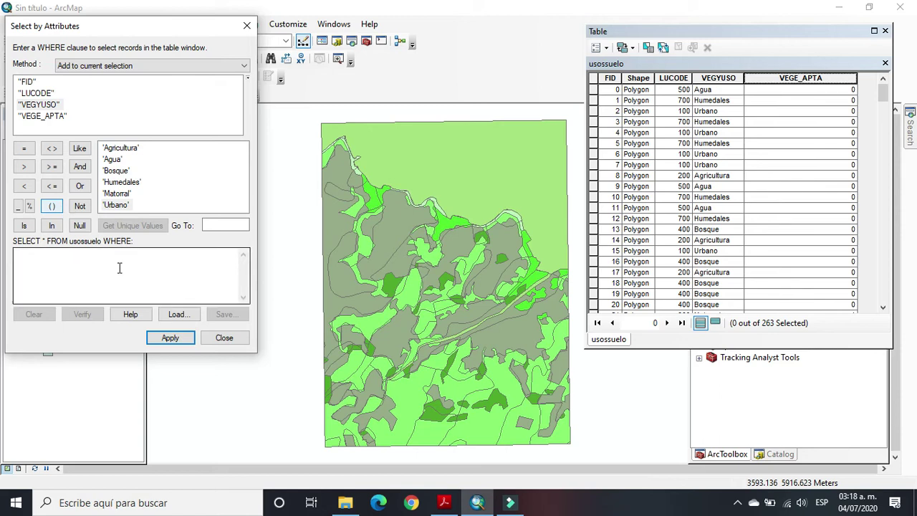
click(222, 343)
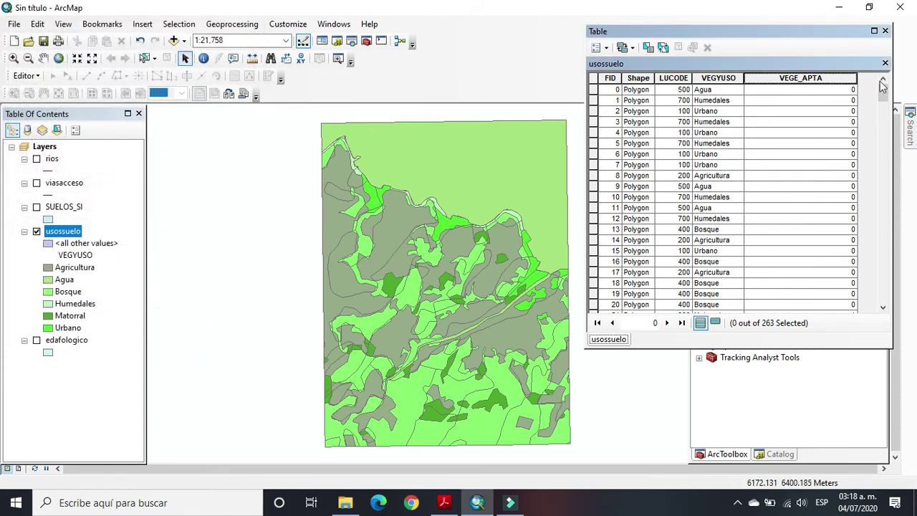
mouse_move(884, 99)
mouse_down()
mouse_move(885, 290)
mouse_move(884, 113)
mouse_up()
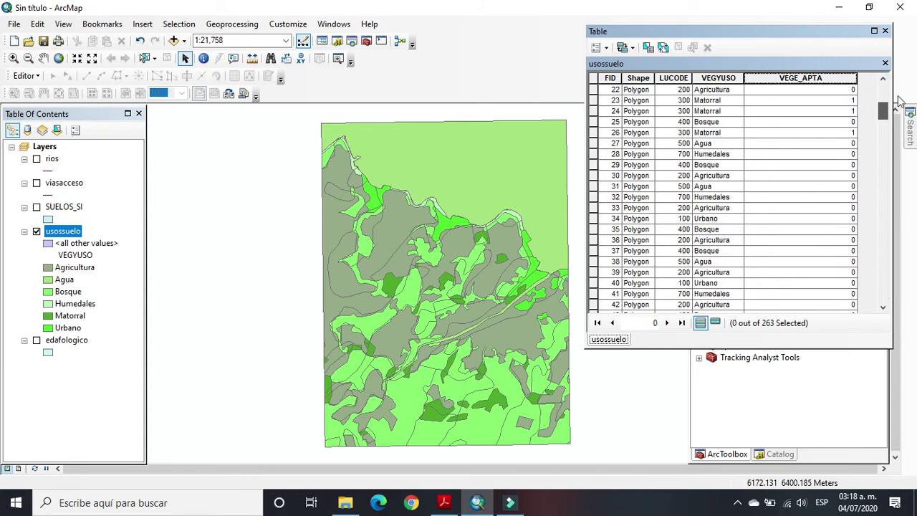
click(886, 32)
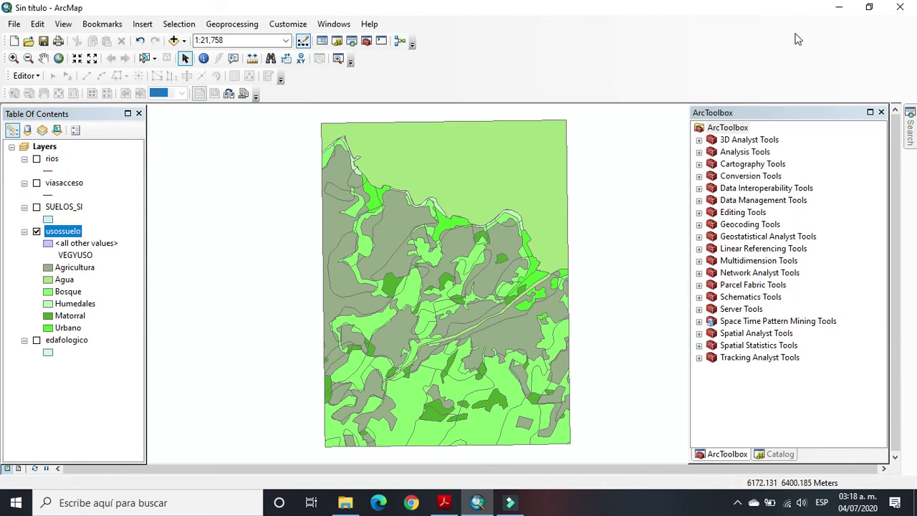
Symbolize the usossuelo layer by unique values of the VEGE_APTA field, adding all of its values.
right_click(78, 235)
click(137, 474)
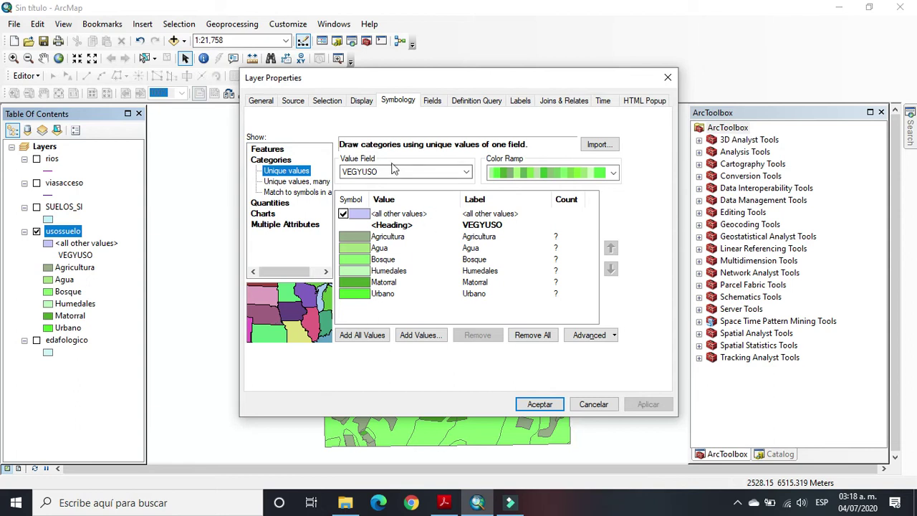
click(467, 173)
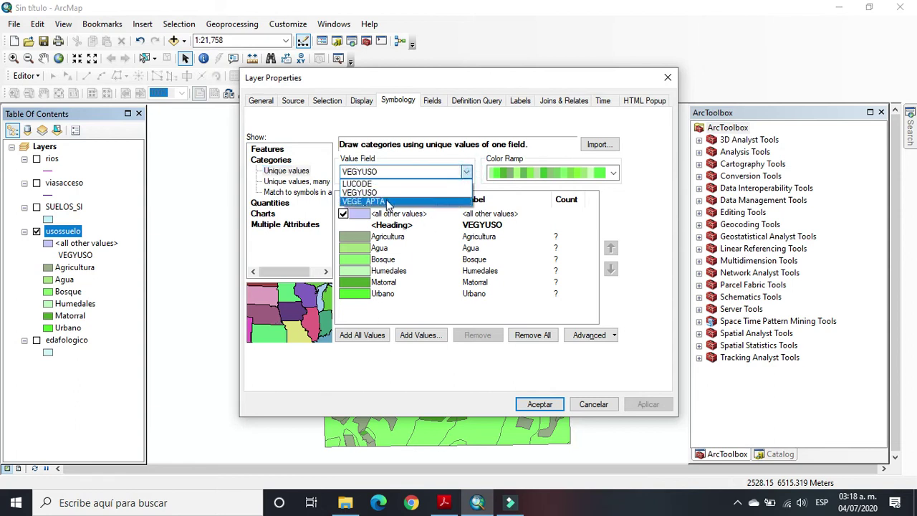
click(389, 202)
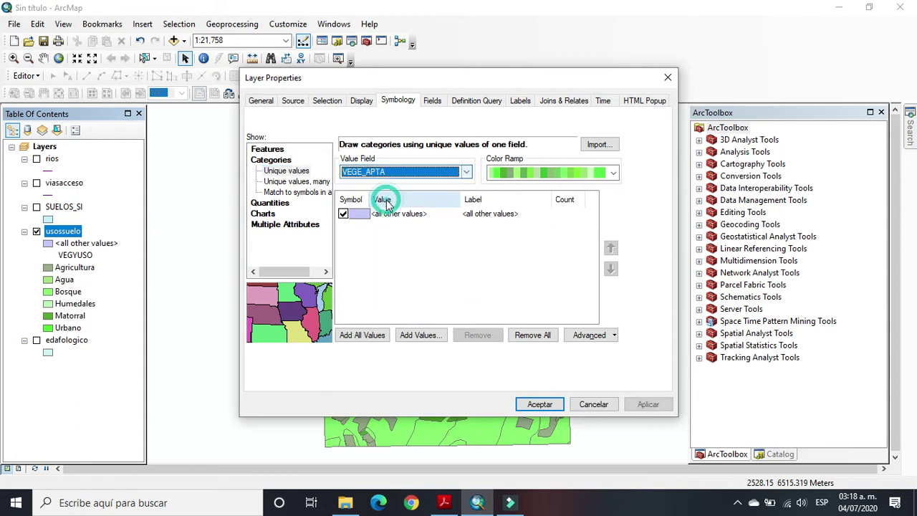
click(360, 336)
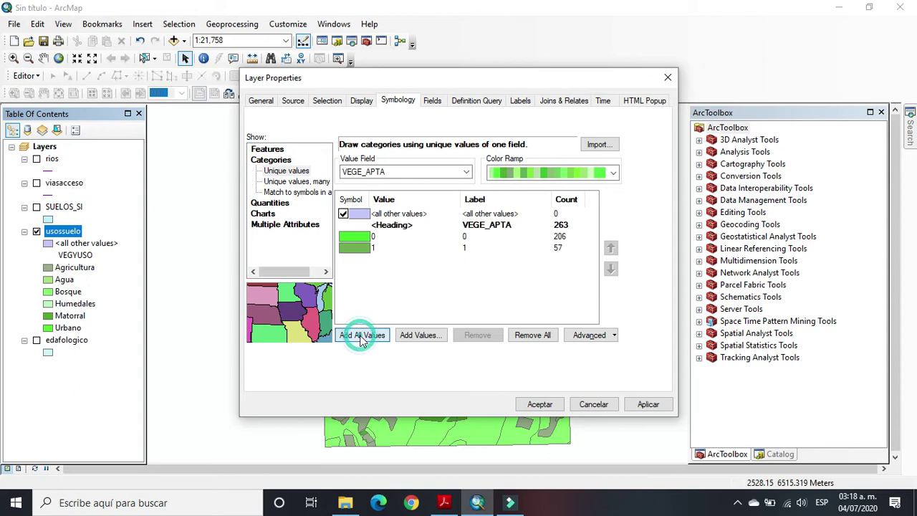
Set the fill color of the VEGE_APTA class 0 symbol to red.
double_click(363, 239)
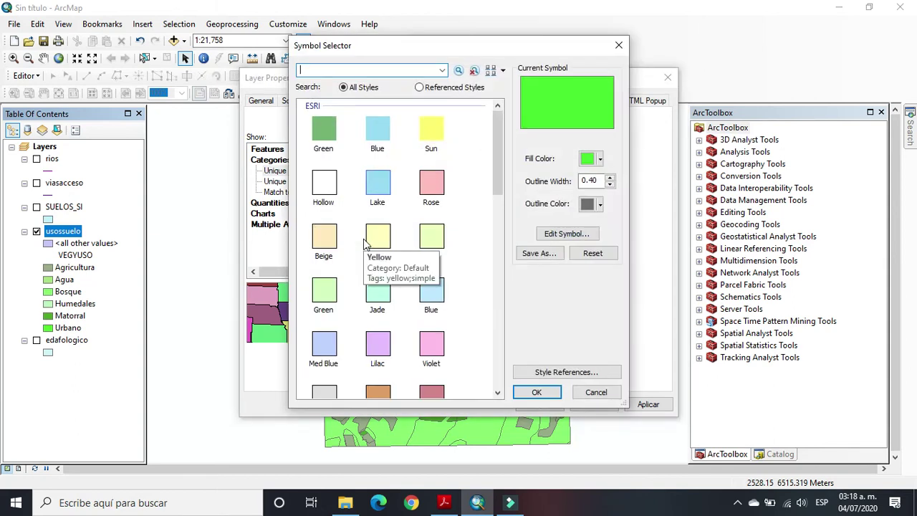
mouse_move(502, 153)
mouse_down()
mouse_move(500, 204)
mouse_move(499, 149)
mouse_up()
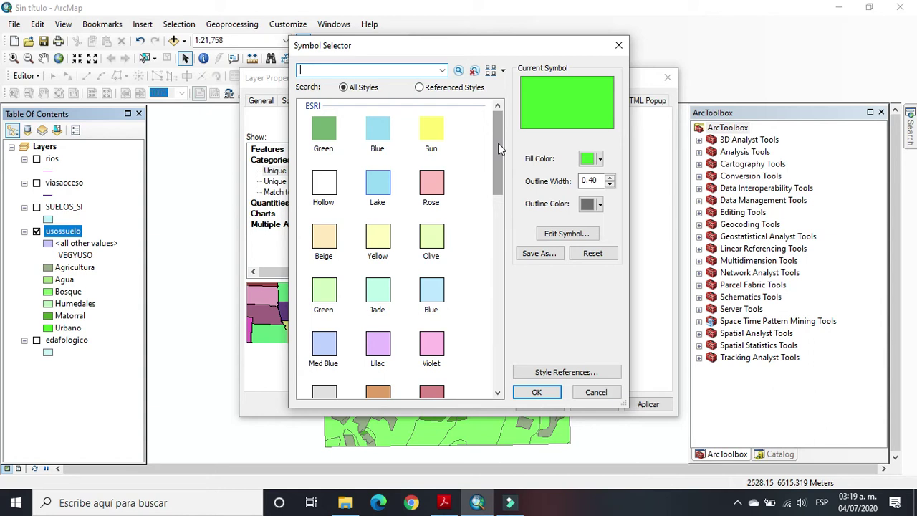
mouse_move(499, 149)
mouse_down()
mouse_move(491, 197)
mouse_move(496, 135)
mouse_up()
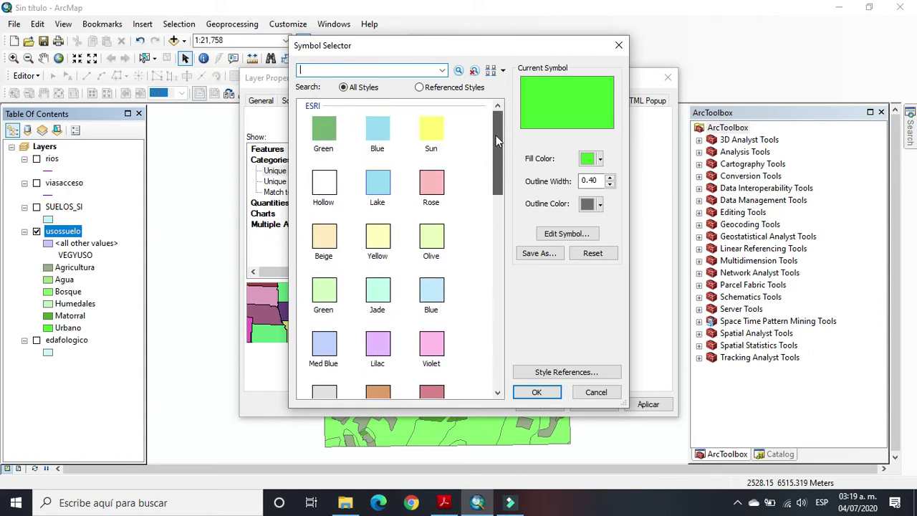
click(601, 159)
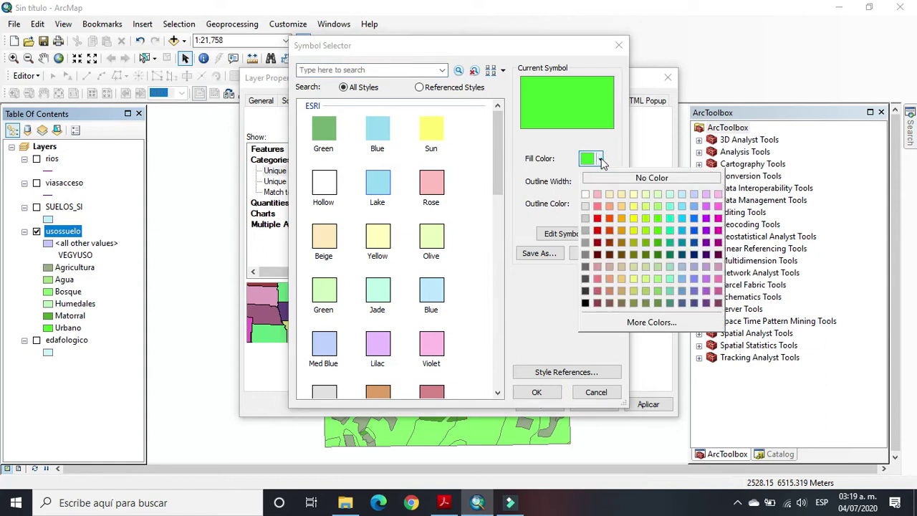
click(598, 218)
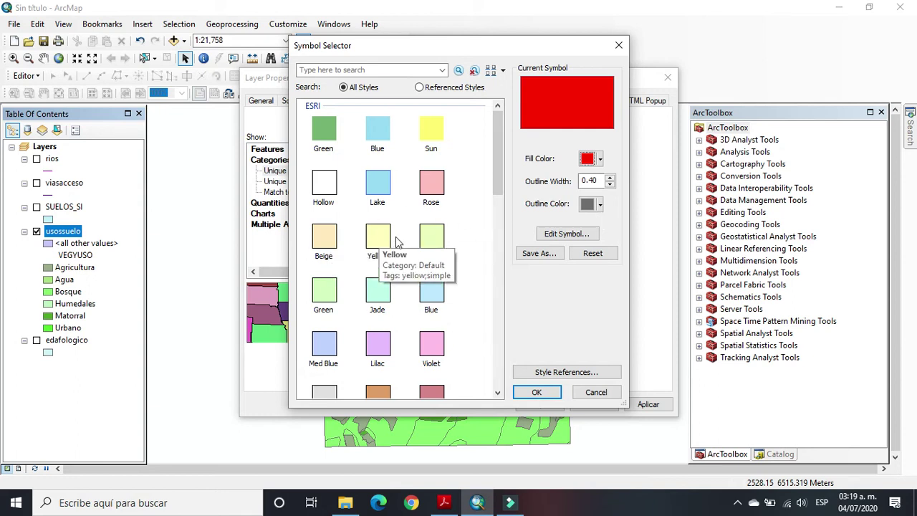
click(536, 392)
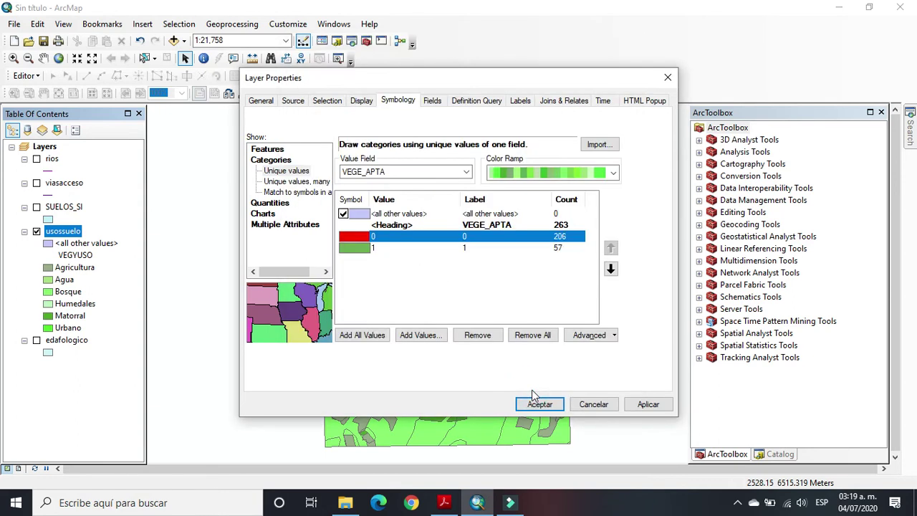
Set the fill color of VEGE_APTA class 1 to dark green, apply the symbology, and turn on the SUELOS_SI layer.
click(363, 251)
double_click(362, 251)
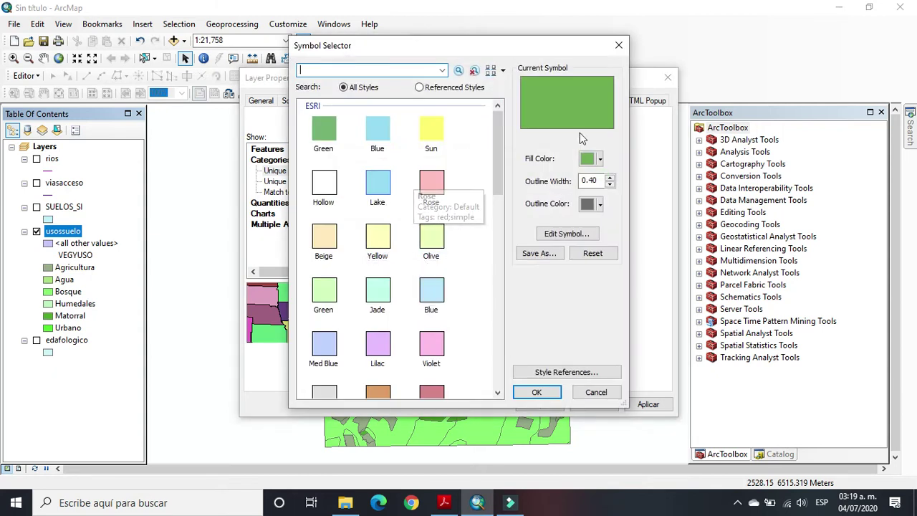
click(600, 161)
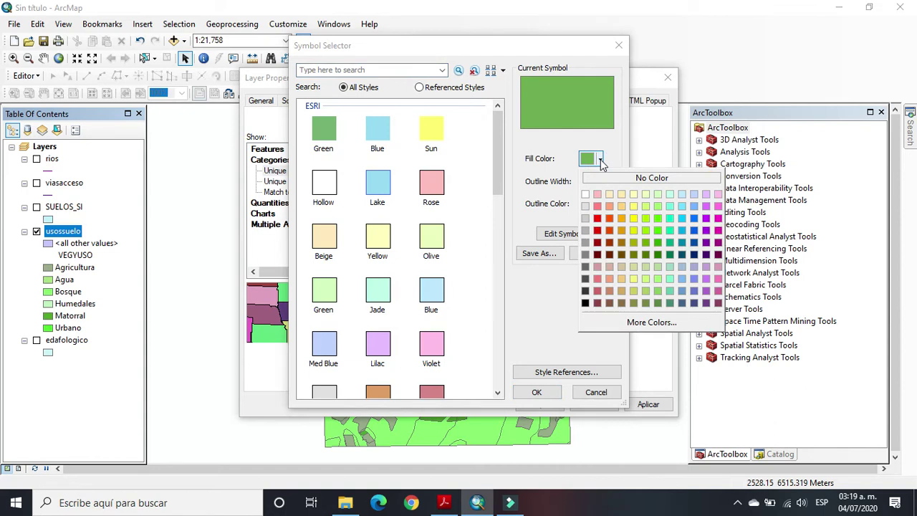
click(659, 256)
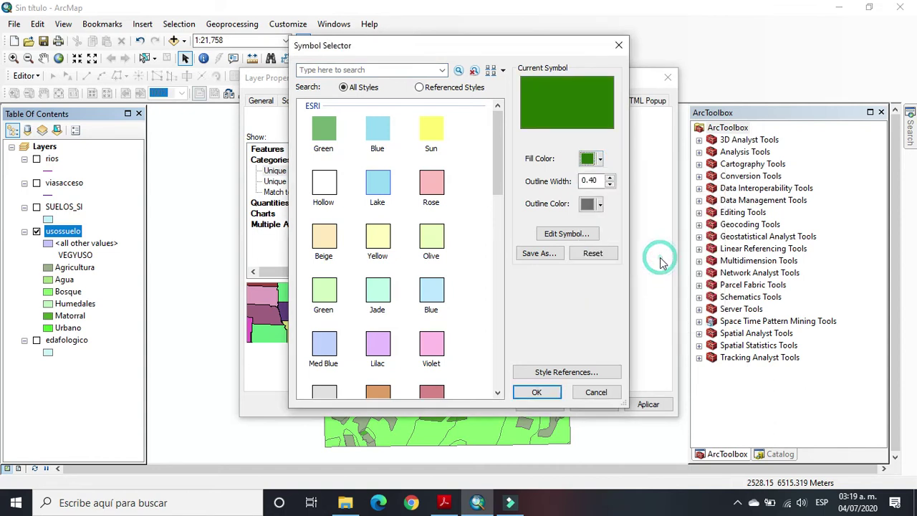
click(539, 392)
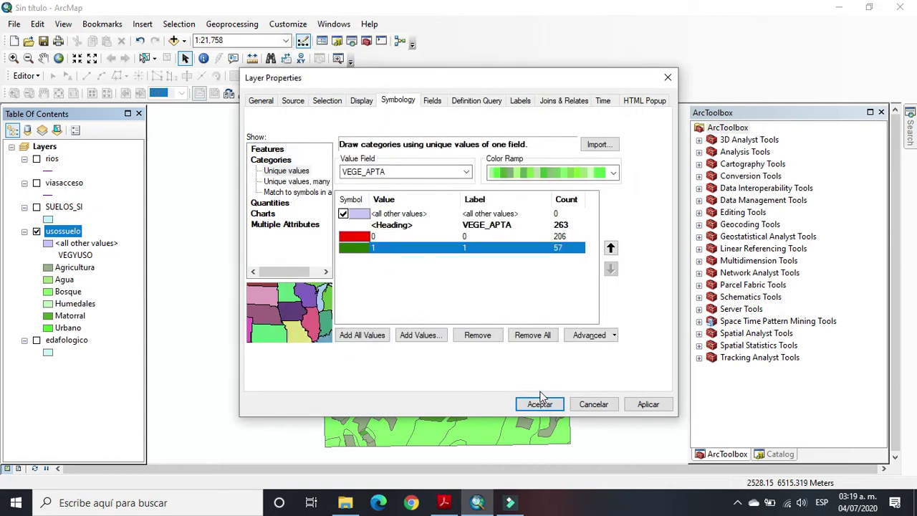
click(634, 406)
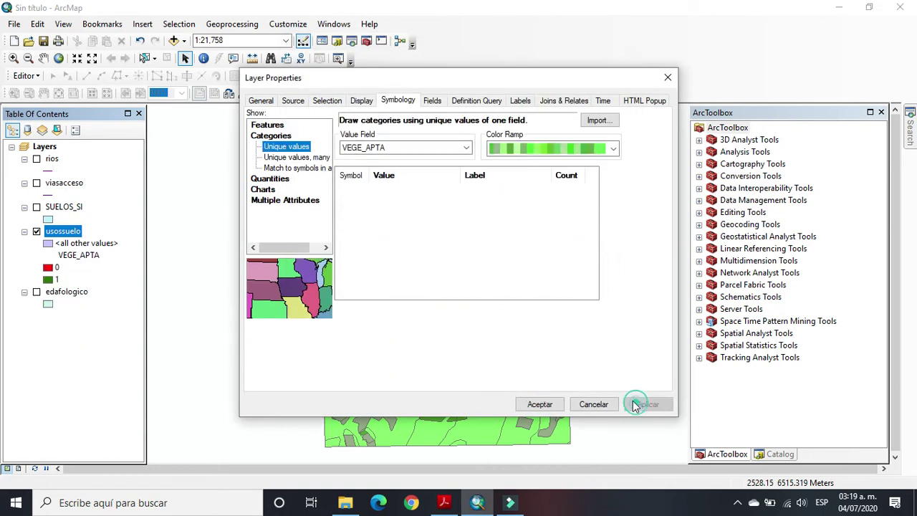
click(541, 404)
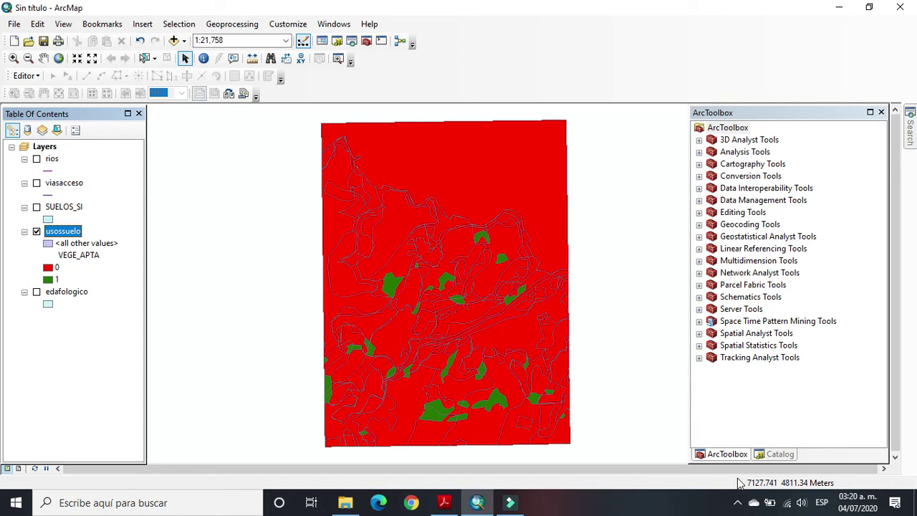
click(37, 207)
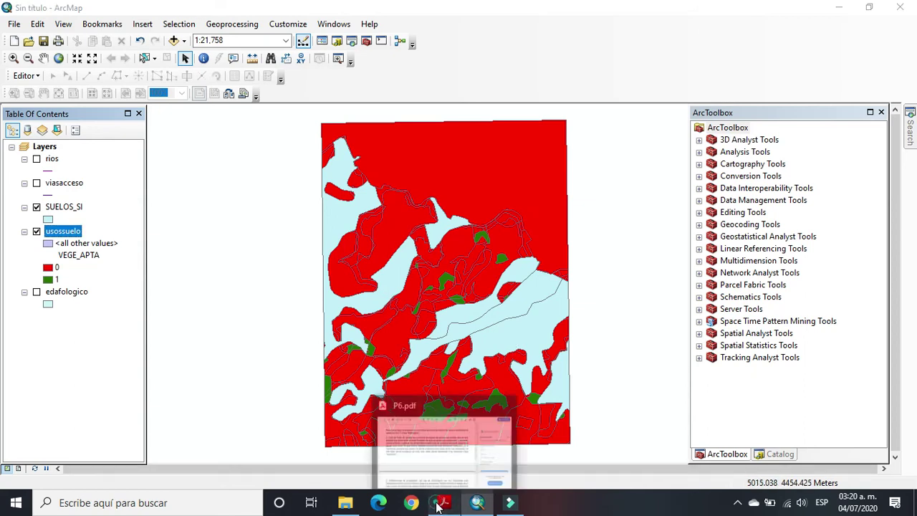
Switch to P6.pdf in Adobe Acrobat Reader, review the campus site criteria for soil, land use, access roads and rivers, and return to ArcMap.
click(439, 505)
scroll(360, 388, up, 4)
scroll(359, 387, up, 3)
scroll(360, 387, down, 3)
scroll(359, 387, up, 1)
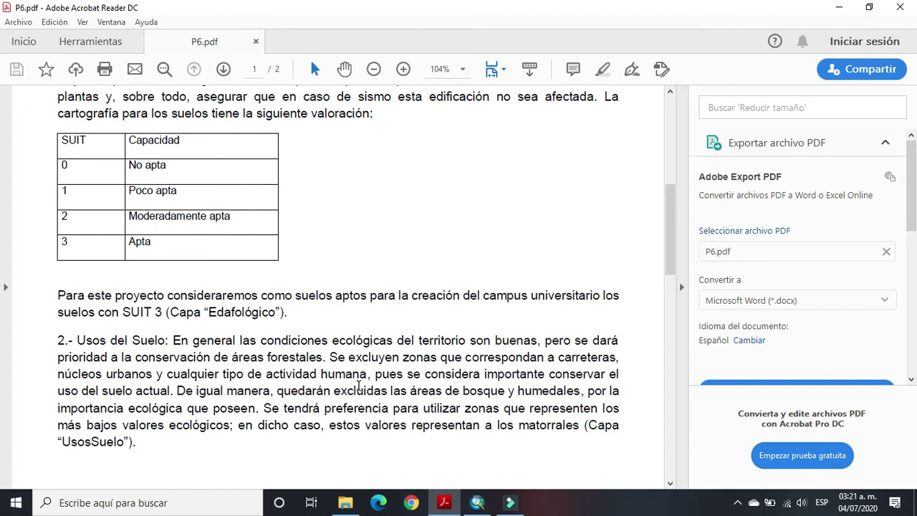
scroll(369, 355, down, 10)
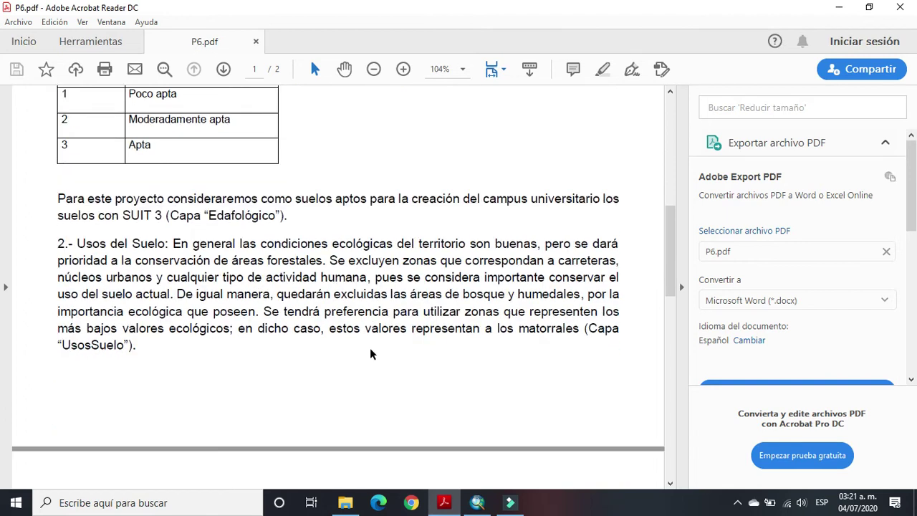
scroll(370, 348, down, 1)
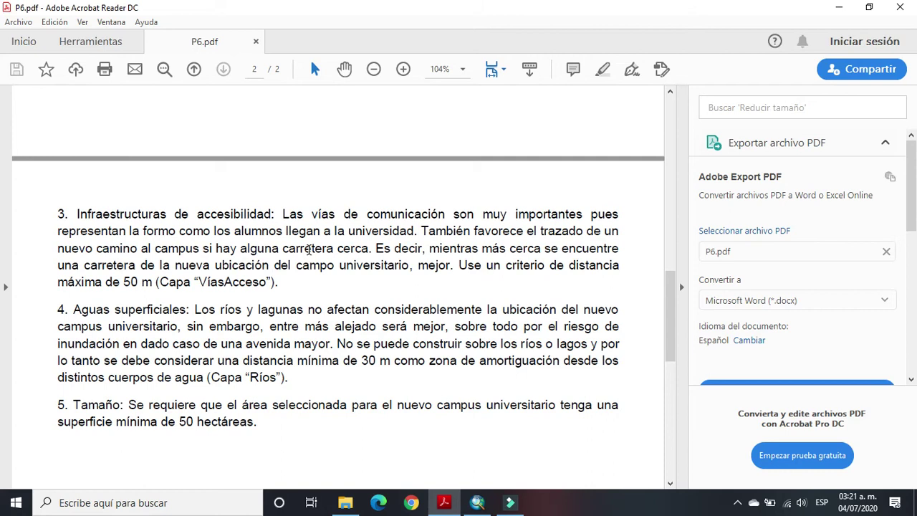
scroll(309, 249, up, 5)
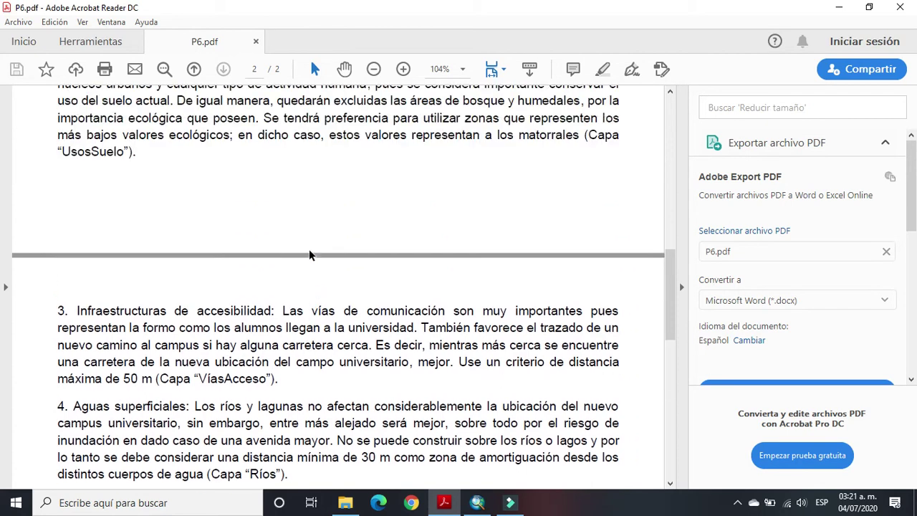
scroll(309, 248, up, 2)
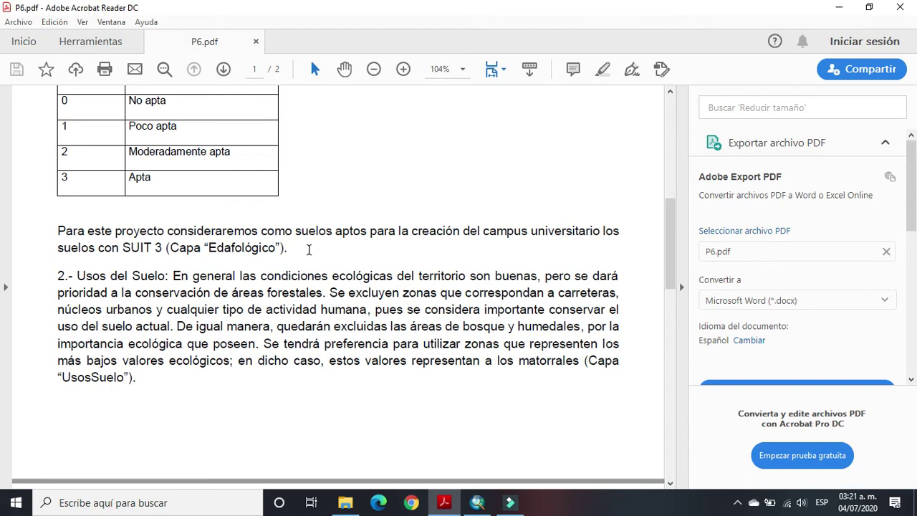
scroll(309, 248, up, 1)
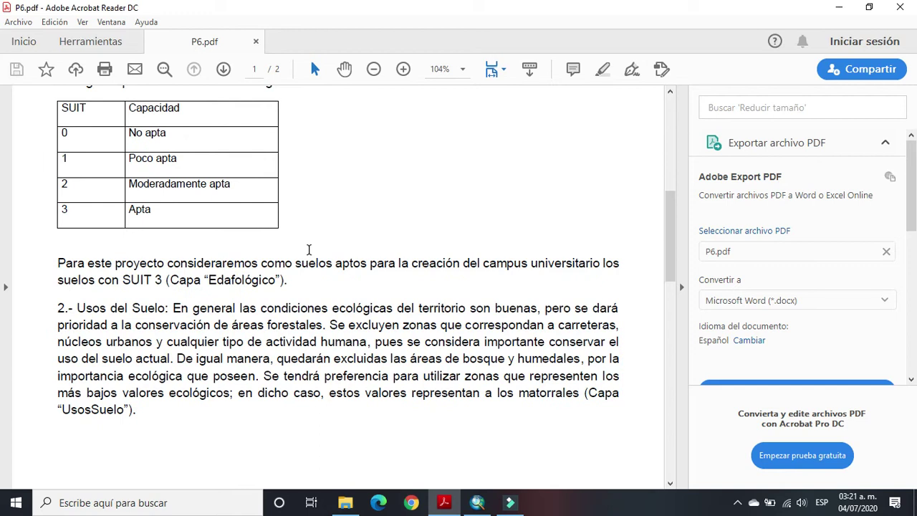
scroll(309, 249, up, 4)
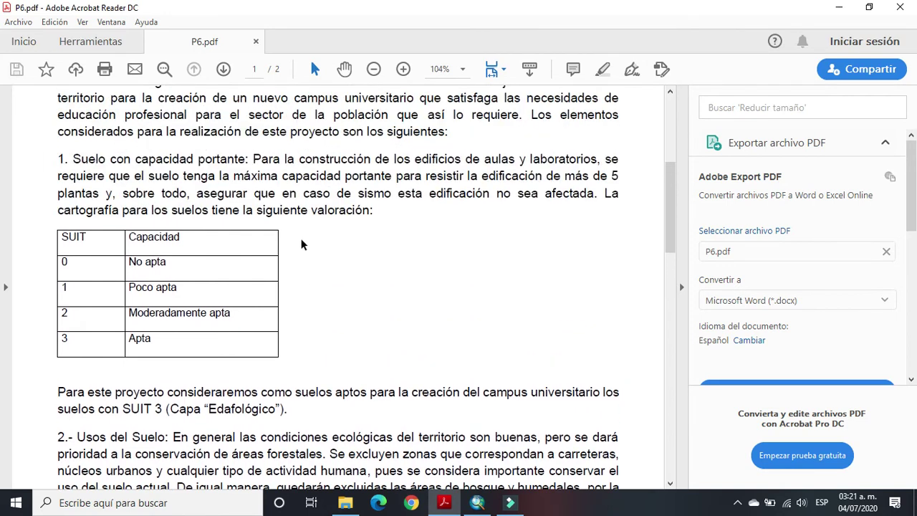
scroll(317, 222, down, 6)
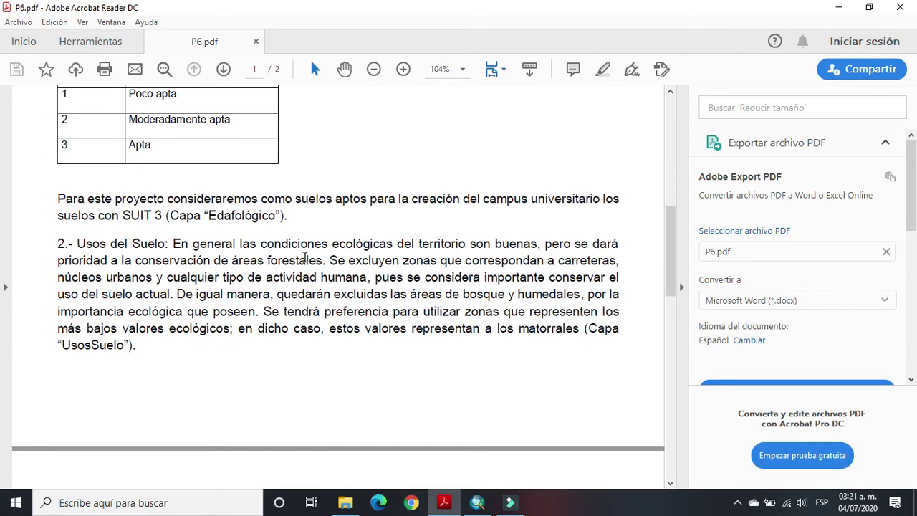
click(444, 506)
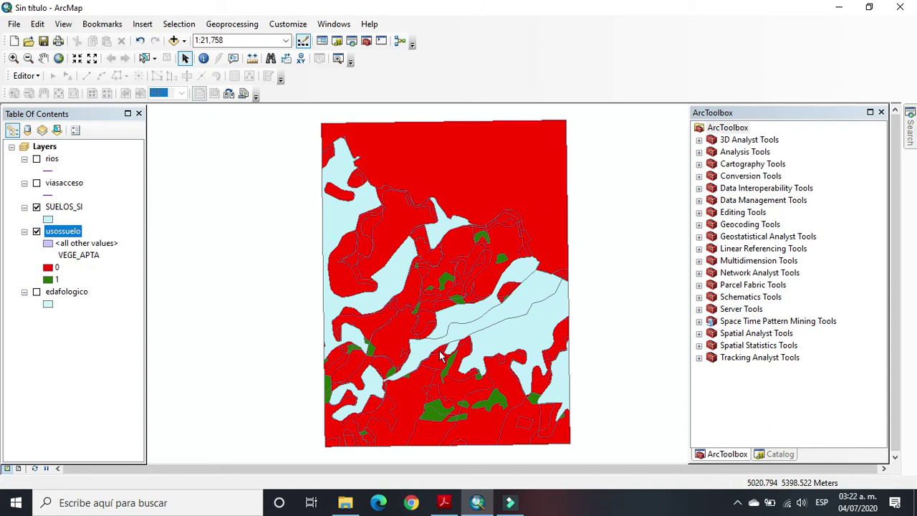
Compare the SUELOS_SI soils with the usossuelo VEGE_APTA classes by switching the visibility of each layer.
click(37, 207)
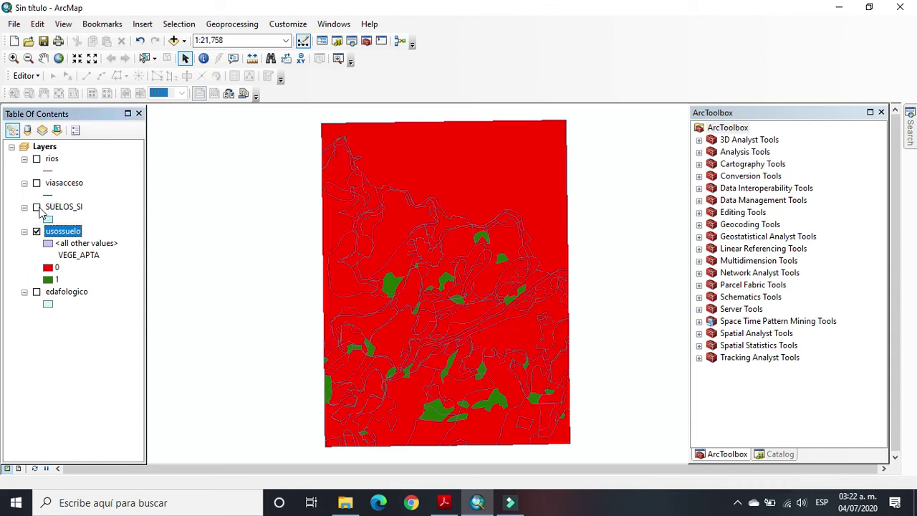
click(37, 207)
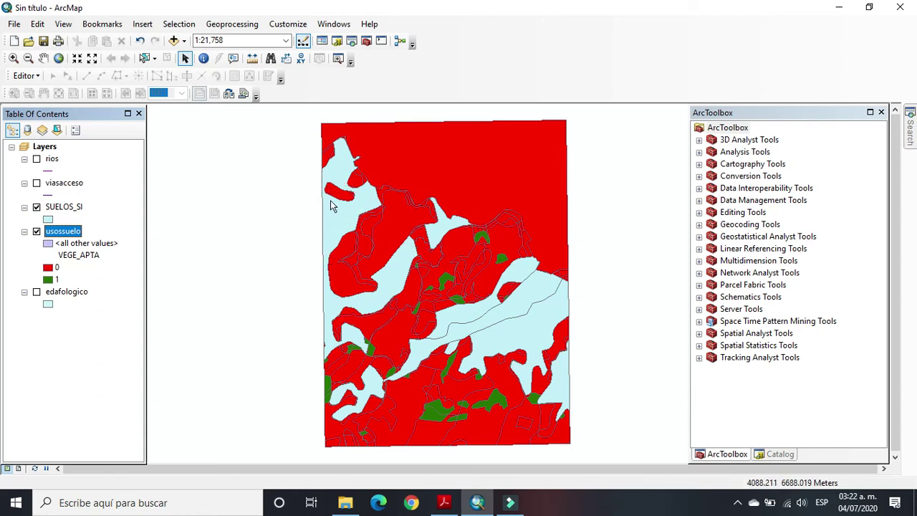
click(37, 232)
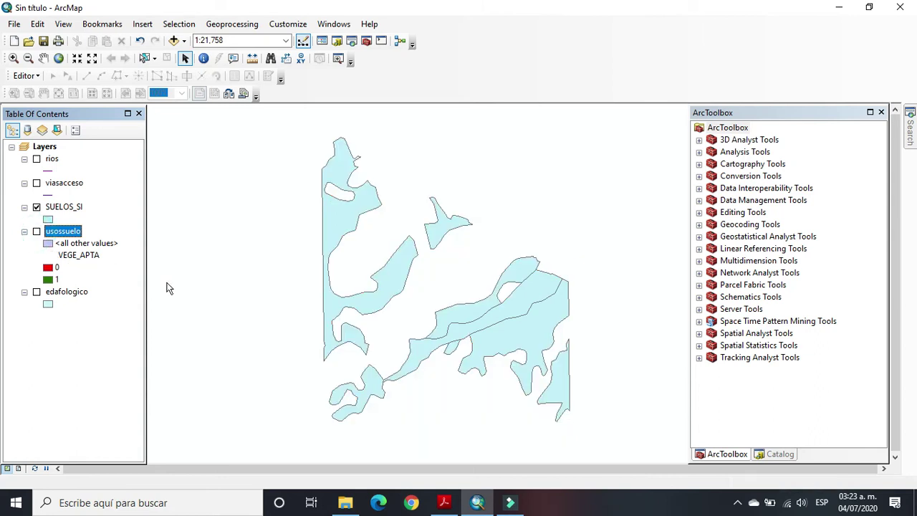
click(37, 232)
click(36, 207)
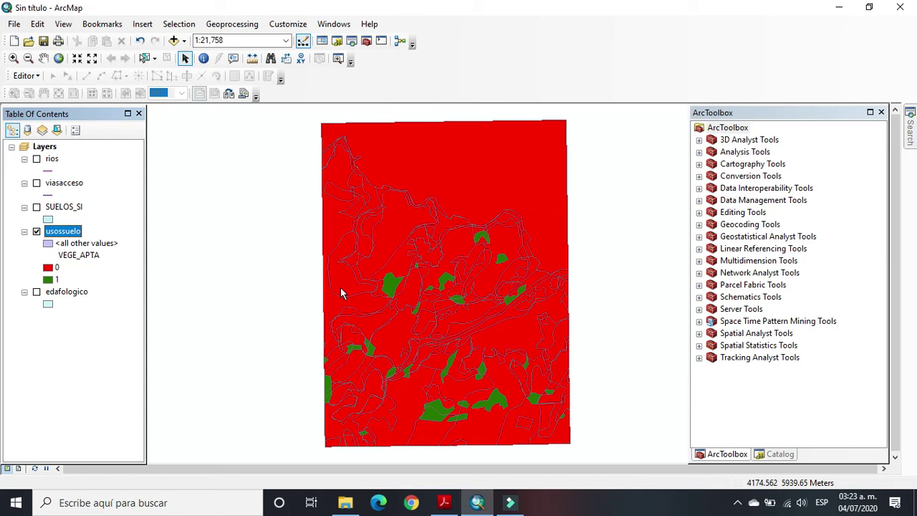
click(36, 208)
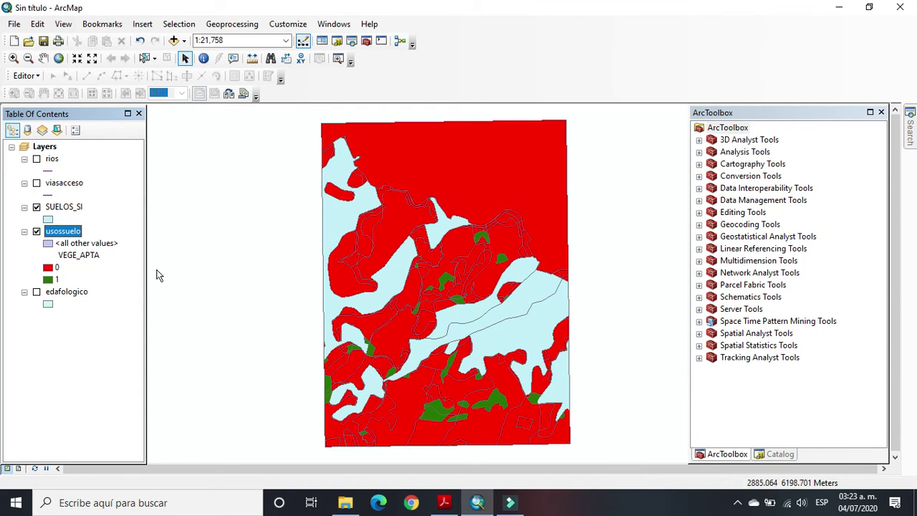
click(36, 207)
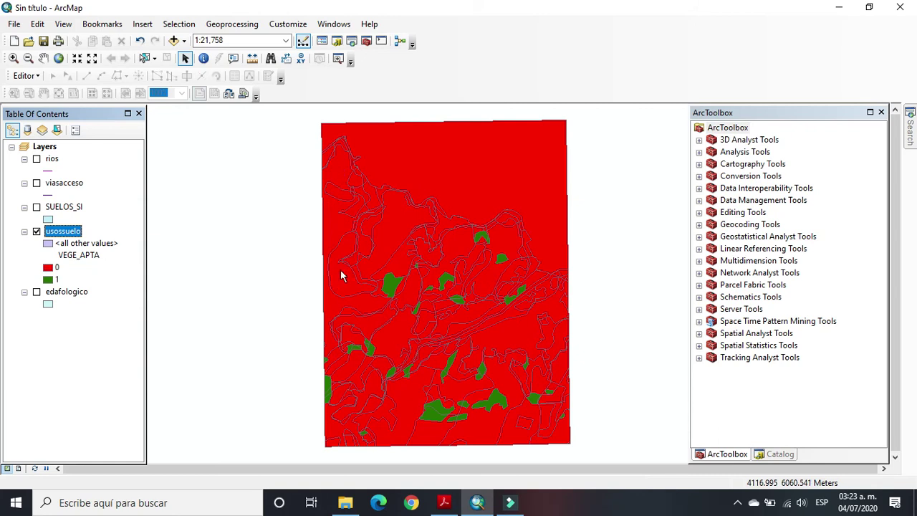
click(36, 208)
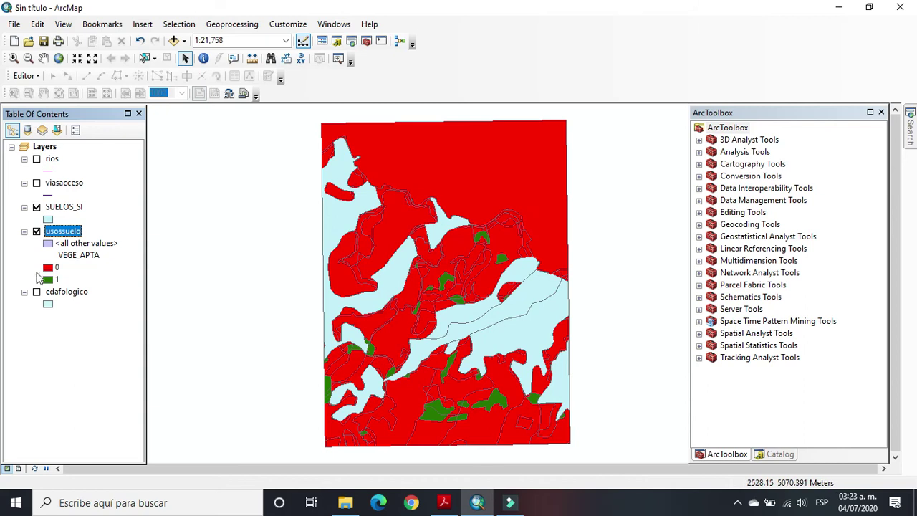
click(37, 208)
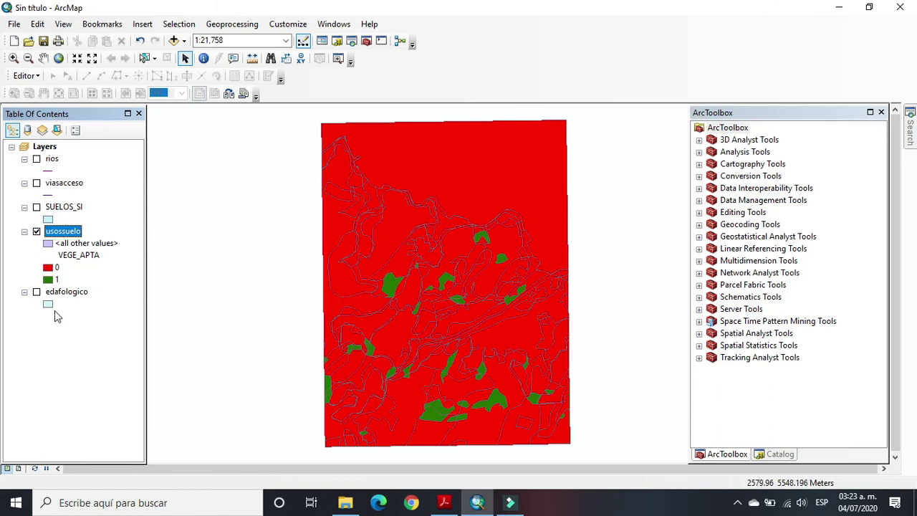
click(37, 207)
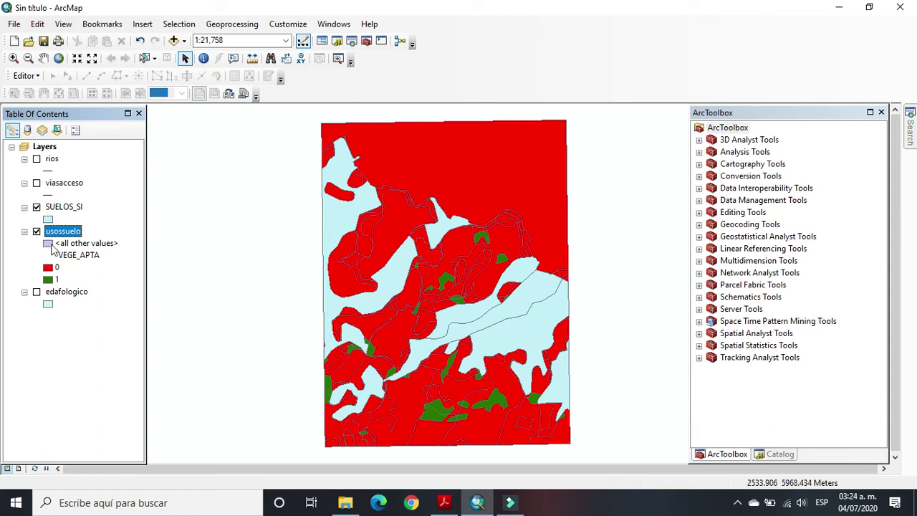
click(64, 208)
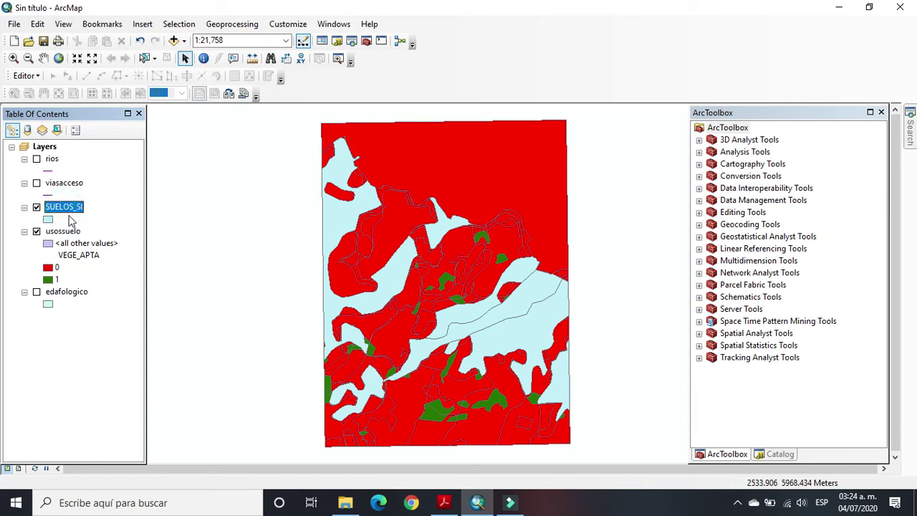
click(72, 233)
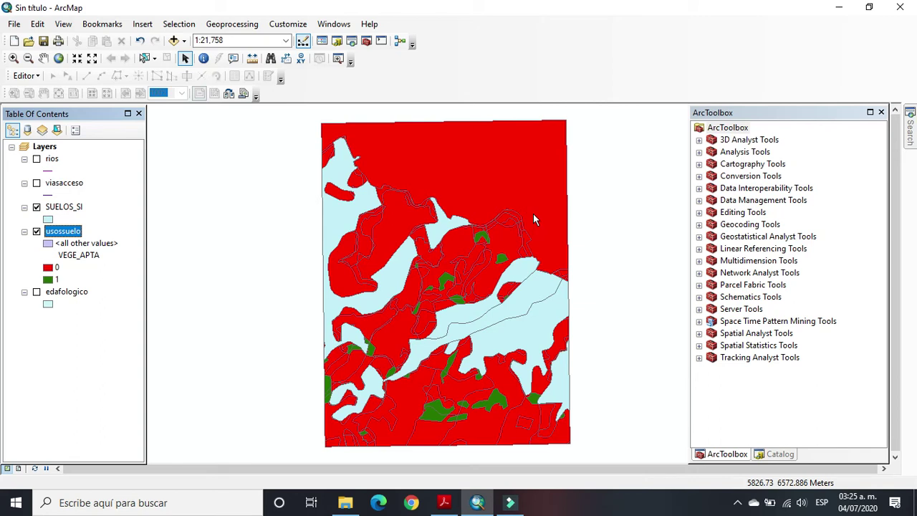
Hide SUELOS_SI and, from the usossuelo attribute table, create a new selection of records where "VEGE_APTA" = 1.
click(36, 207)
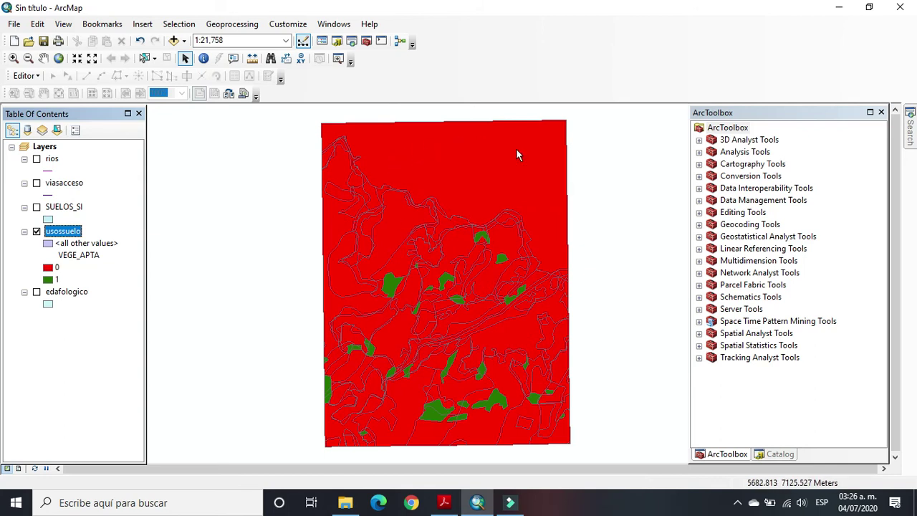
right_click(64, 235)
click(115, 236)
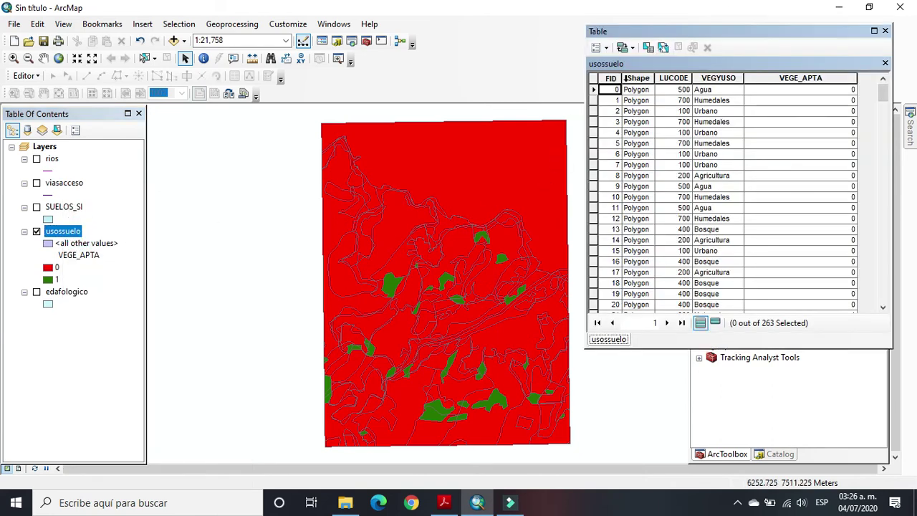
click(648, 48)
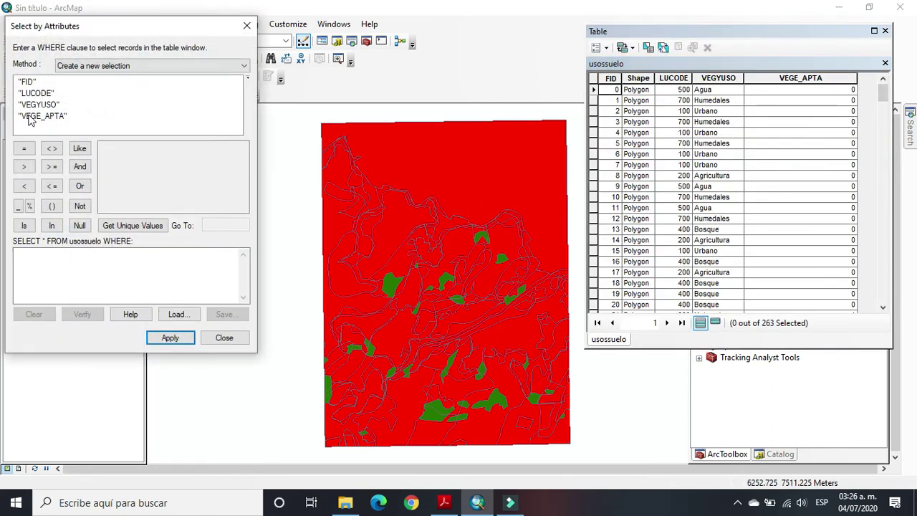
double_click(30, 117)
click(23, 148)
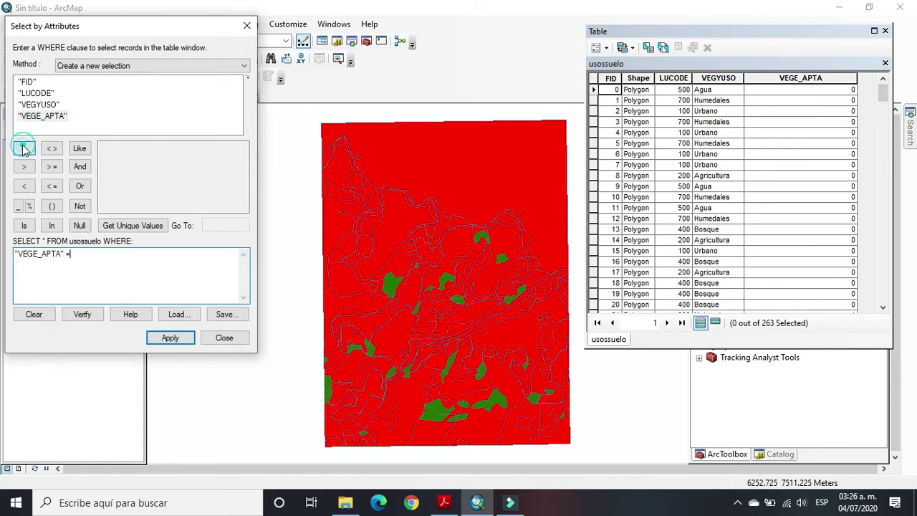
click(118, 225)
double_click(105, 158)
click(182, 338)
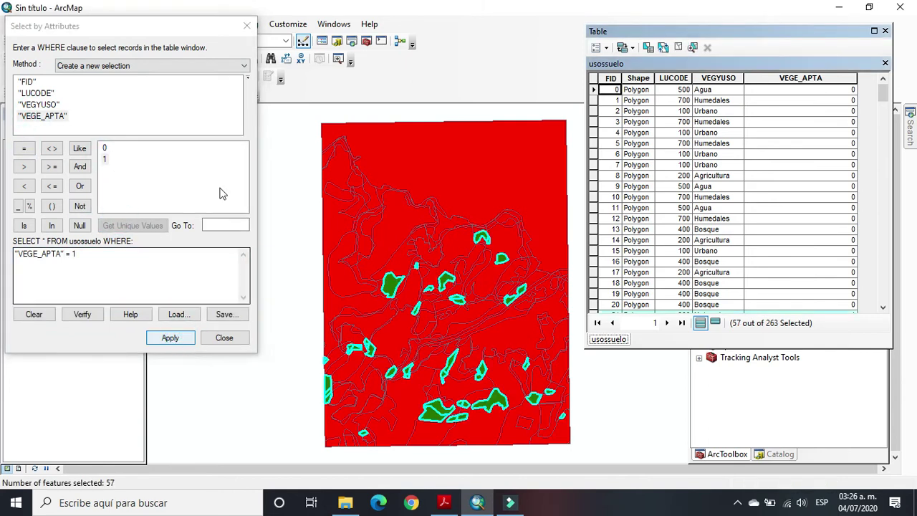
Close the attribute selection and the usossuelo table, and turn SUELOS_SI on over the selected polygons.
click(246, 28)
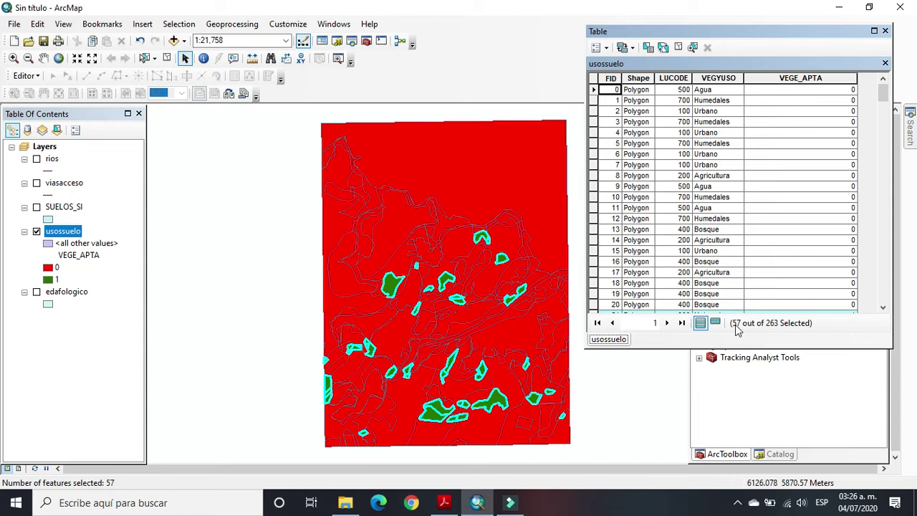
click(886, 32)
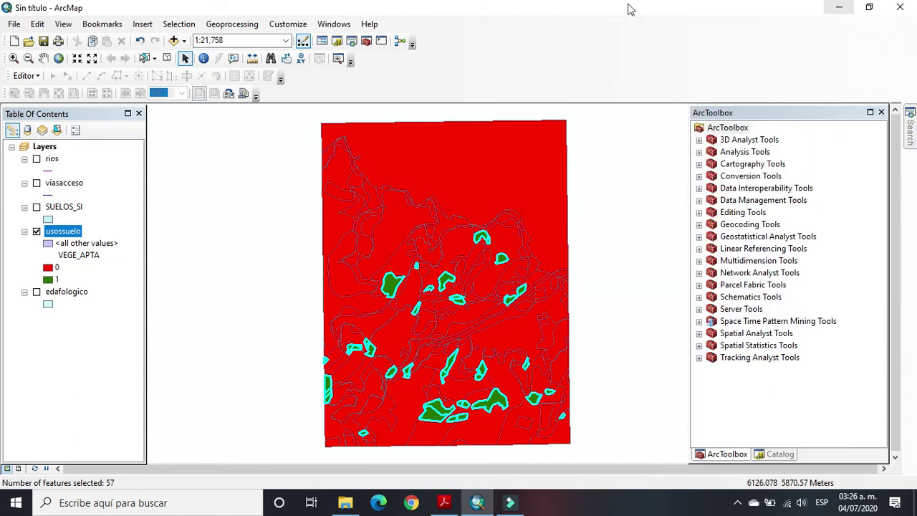
click(36, 206)
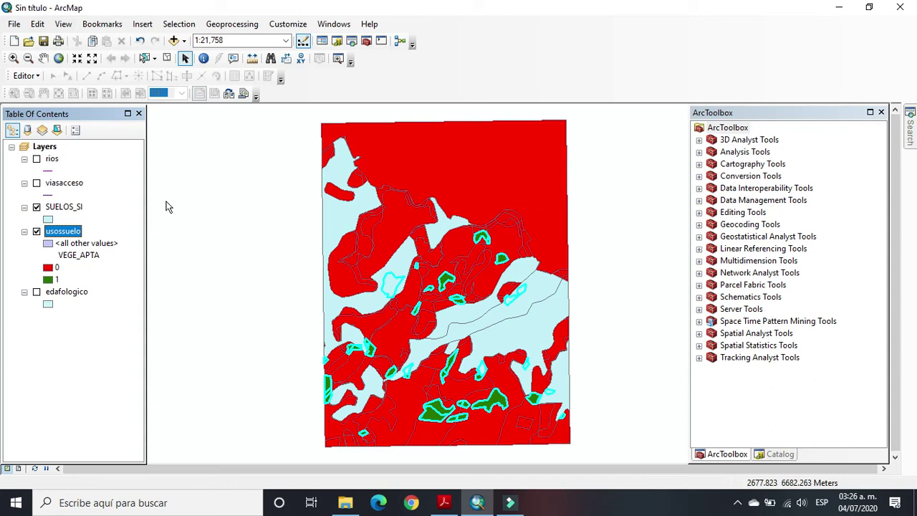
Start the Intersect tool and add usossuelo and SUELOS_SI as its input features.
click(247, 23)
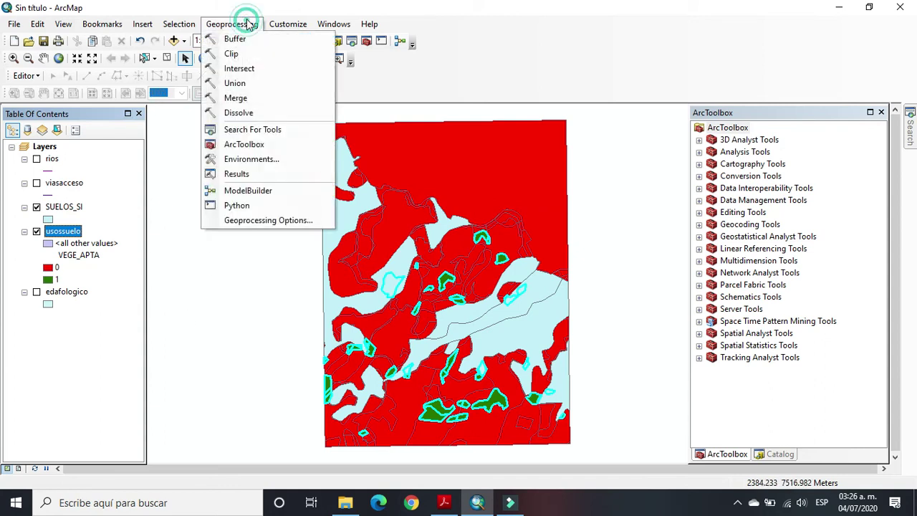
click(250, 68)
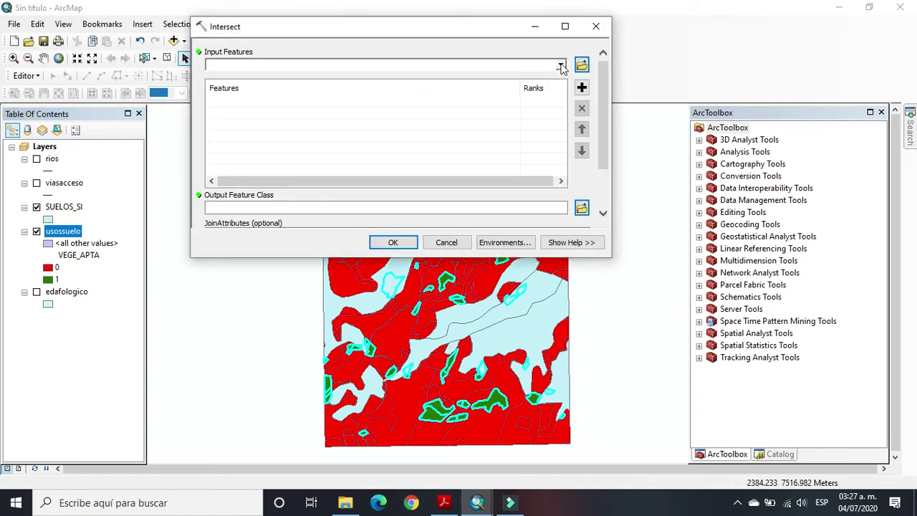
click(562, 66)
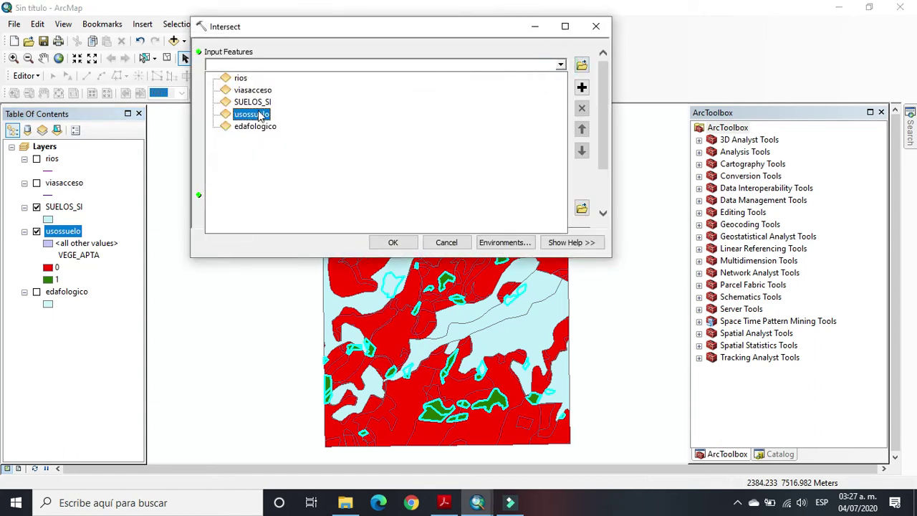
click(247, 114)
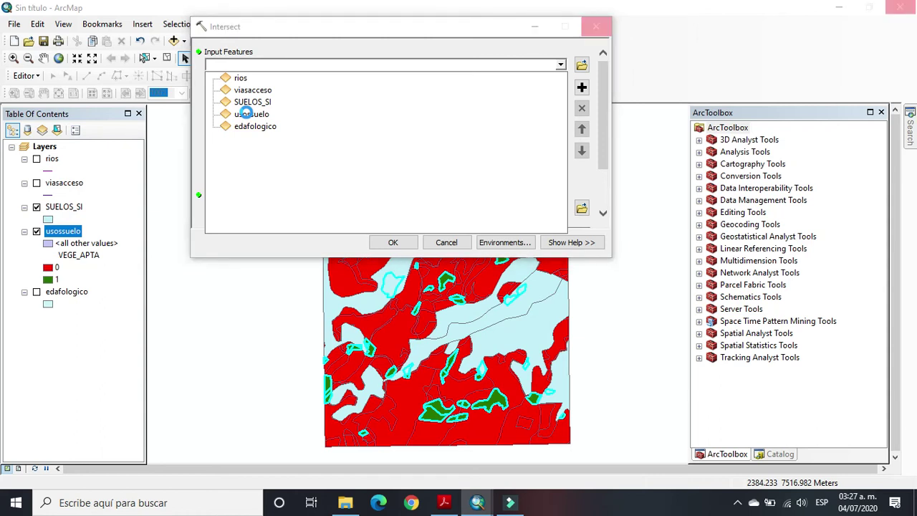
click(560, 65)
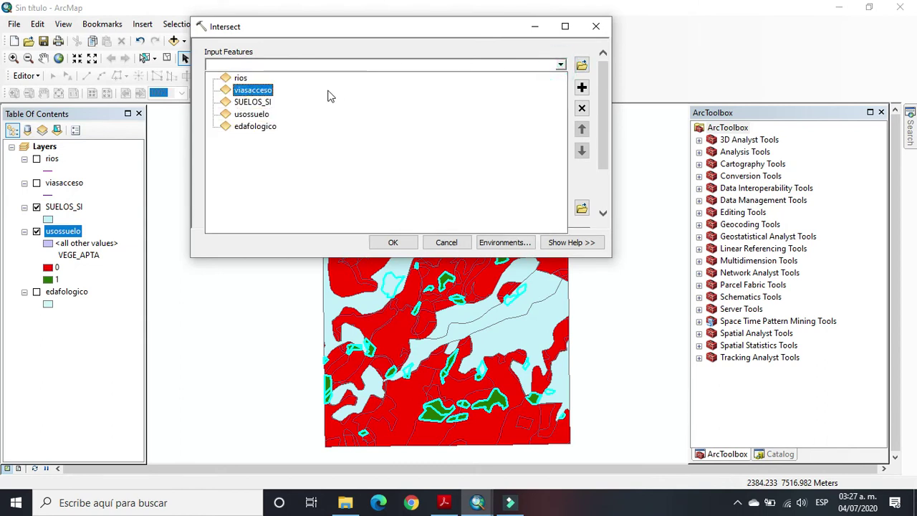
click(265, 104)
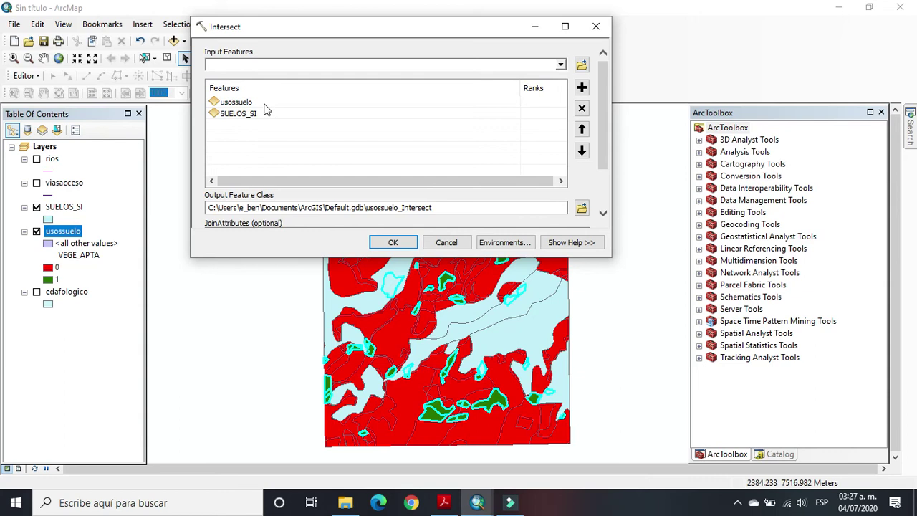
Set the Intersect output to AREAS_CANDIDATO in C:\1_PRACTICA_6 and run the tool.
drag(606, 153, 606, 189)
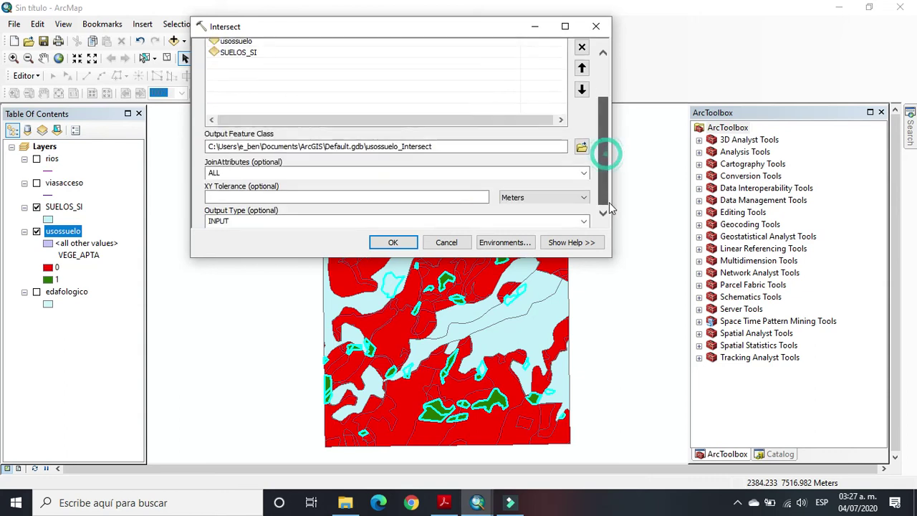
click(581, 146)
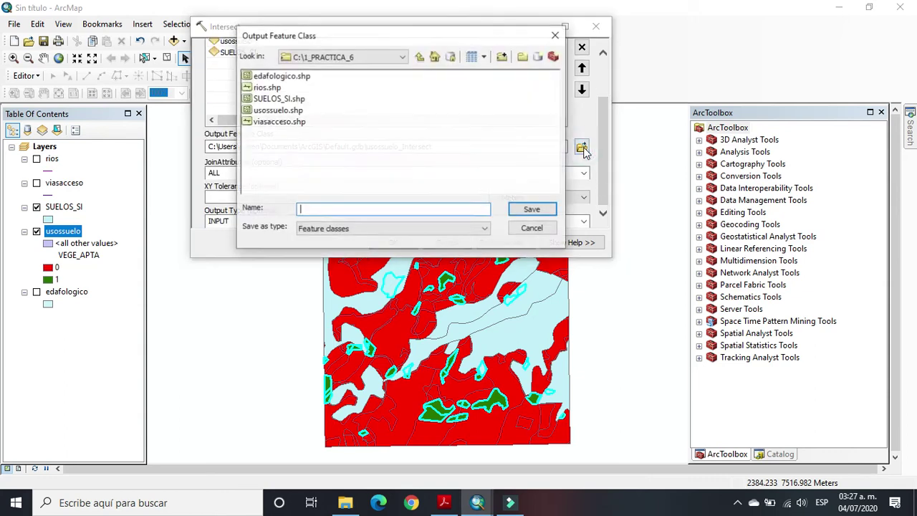
click(346, 208)
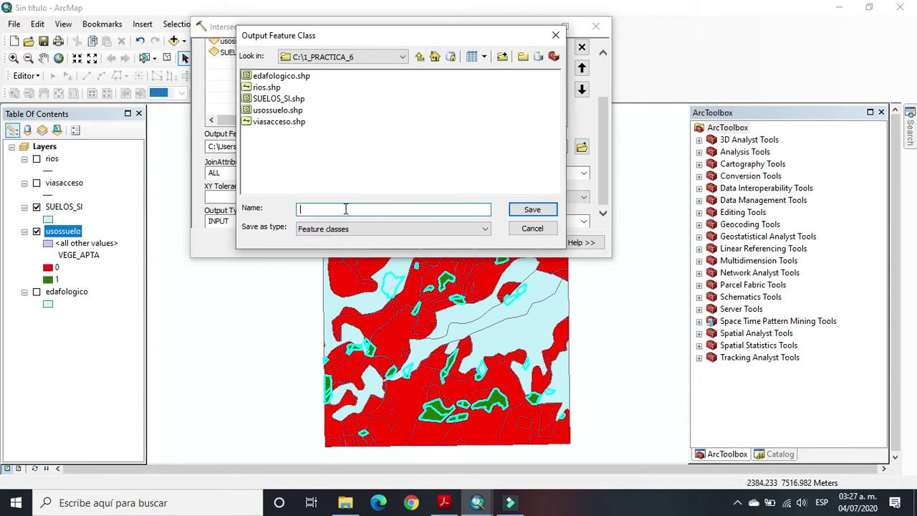
text(AREAS_CANDIDATO)
click(517, 213)
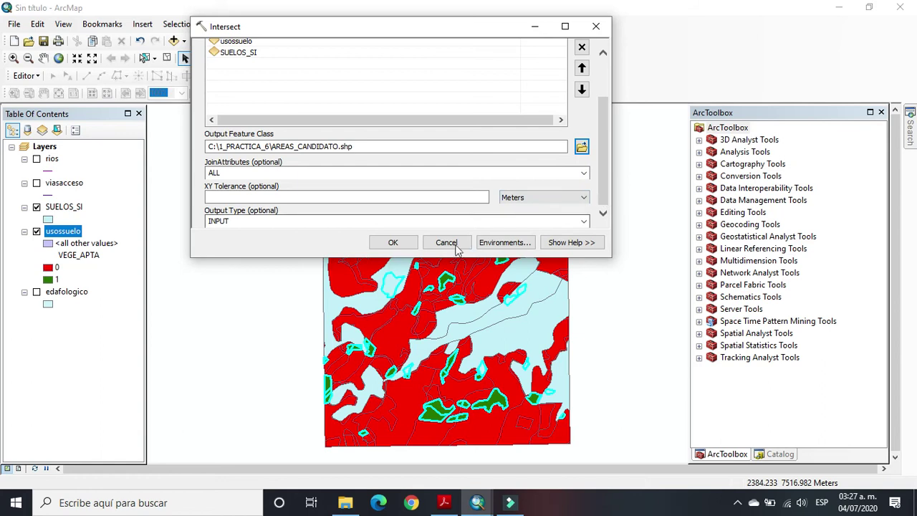
click(393, 243)
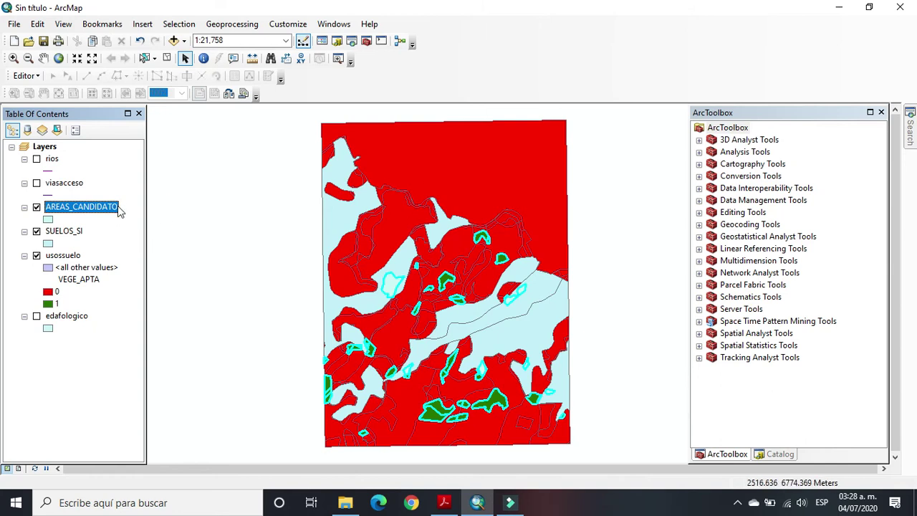
Clear the feature selection and hide usossuelo and SUELOS_SI, leaving only AREAS_CANDIDATO displayed.
click(66, 258)
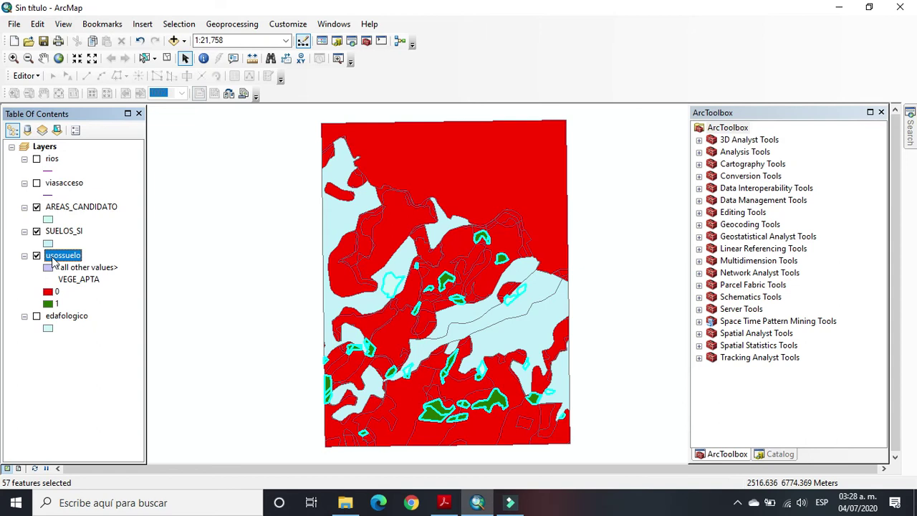
click(167, 59)
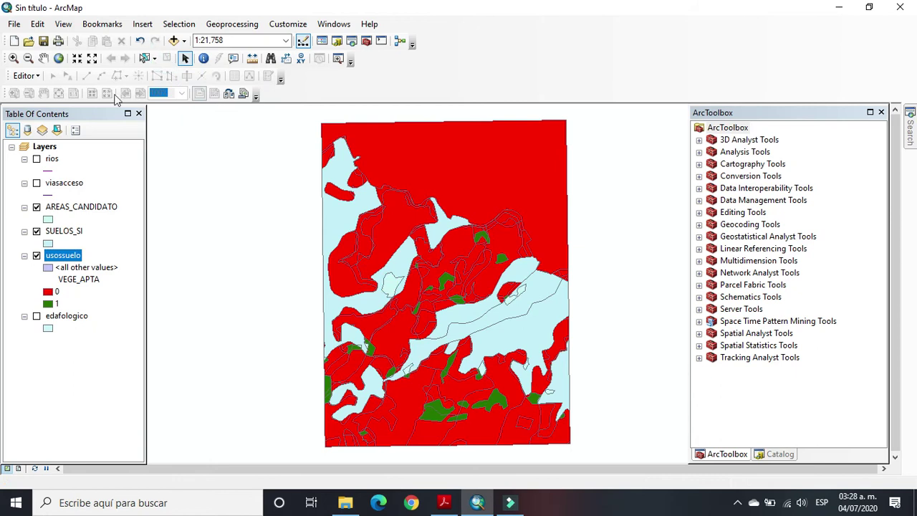
click(37, 256)
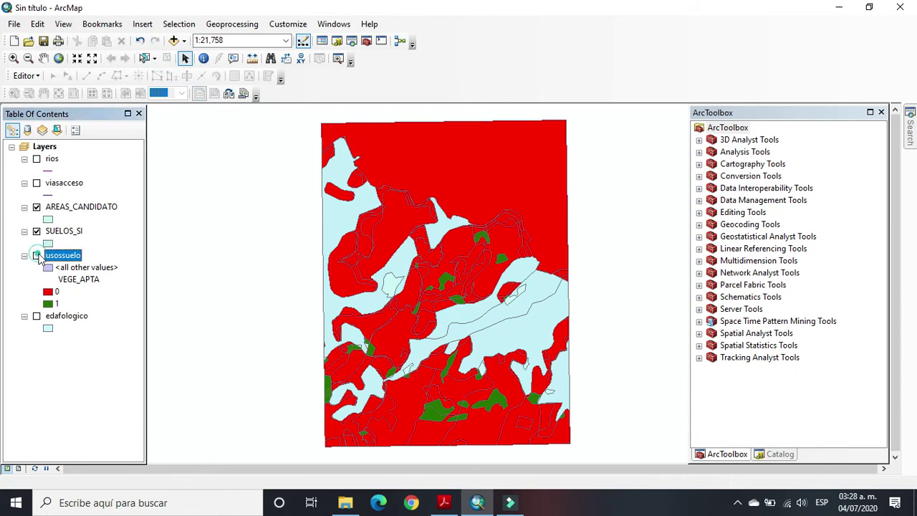
click(36, 232)
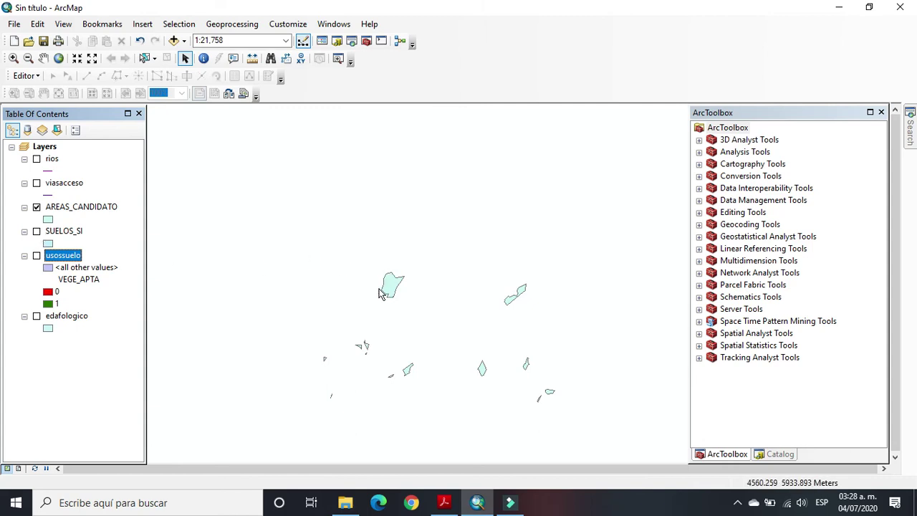
Compare AREAS_CANDIDATO with usossuelo and SUELOS_SI by showing both source layers and hiding them again.
click(36, 256)
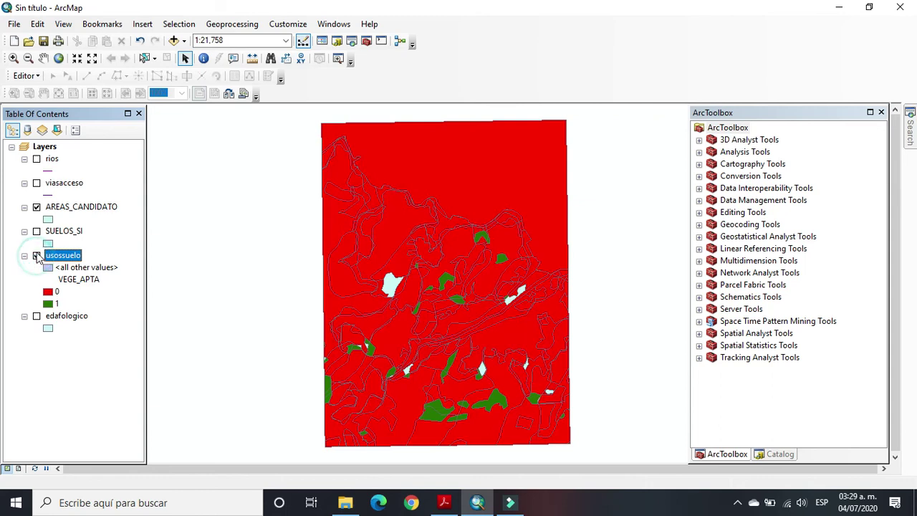
click(36, 232)
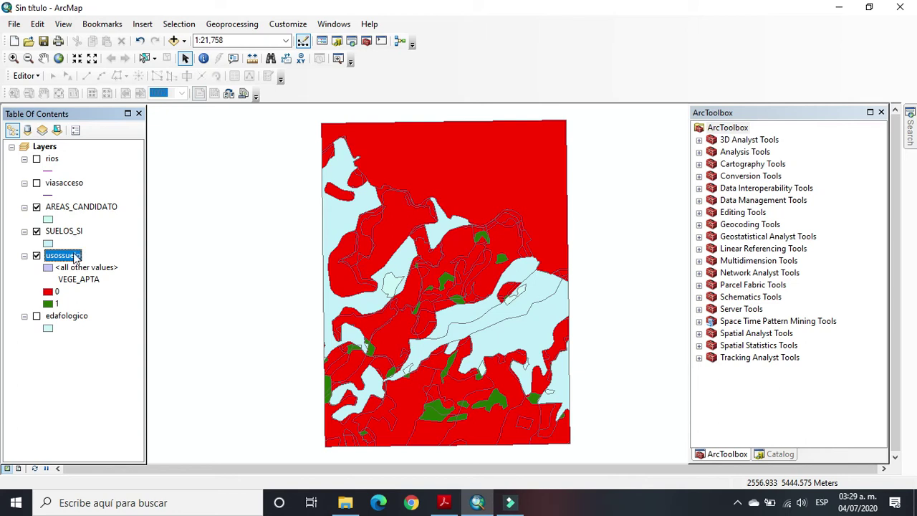
click(37, 255)
click(36, 232)
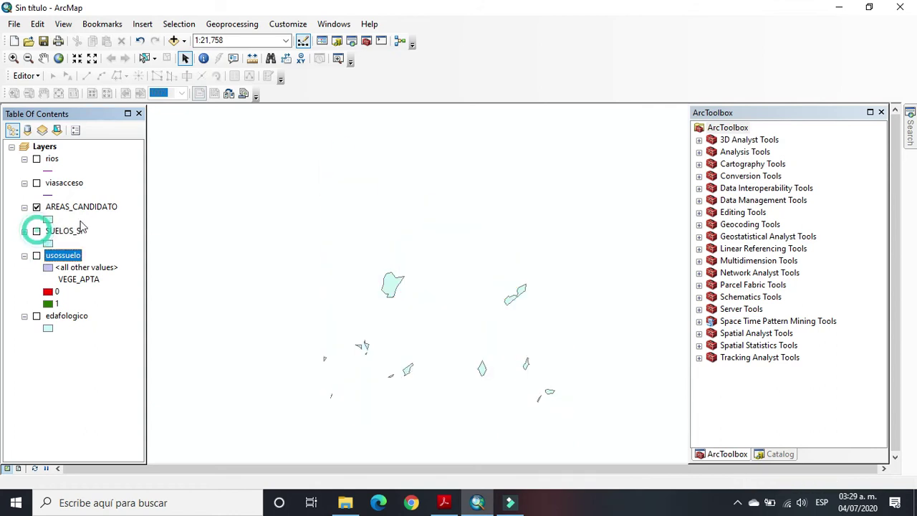
Examine the vegetation, suitability and soil fields in the AREAS_CANDIDATO attribute table, then close the table.
right_click(103, 208)
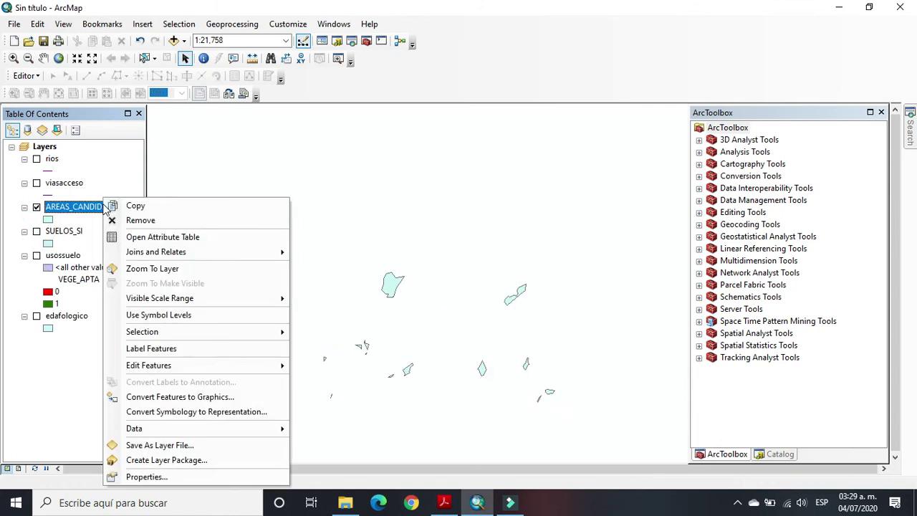
click(131, 234)
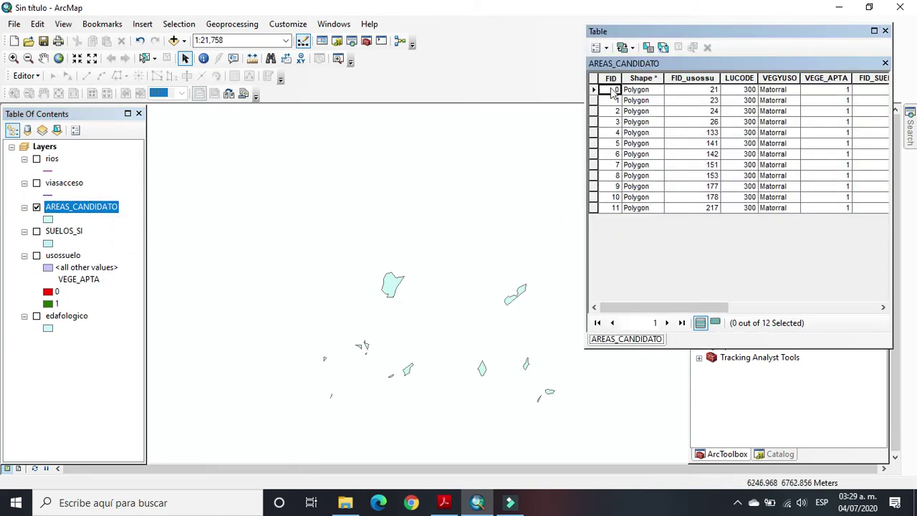
drag(648, 31, 439, 37)
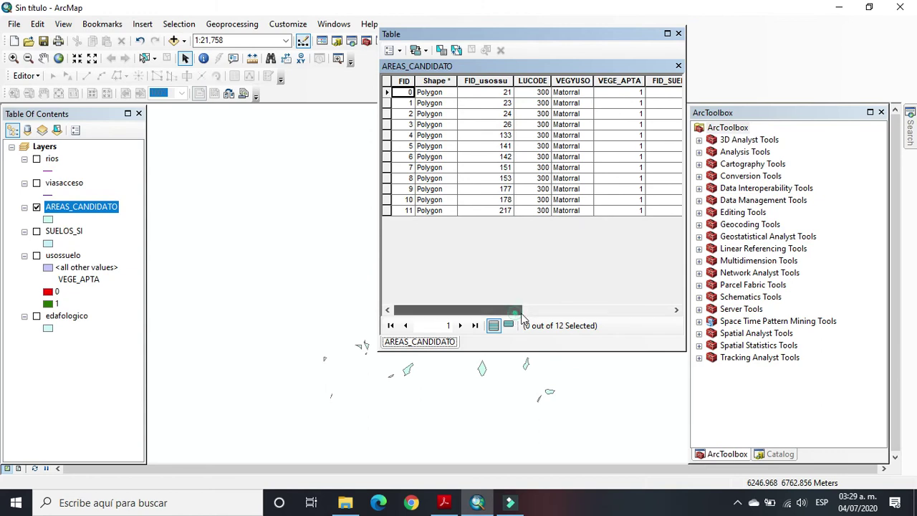
drag(522, 316, 582, 327)
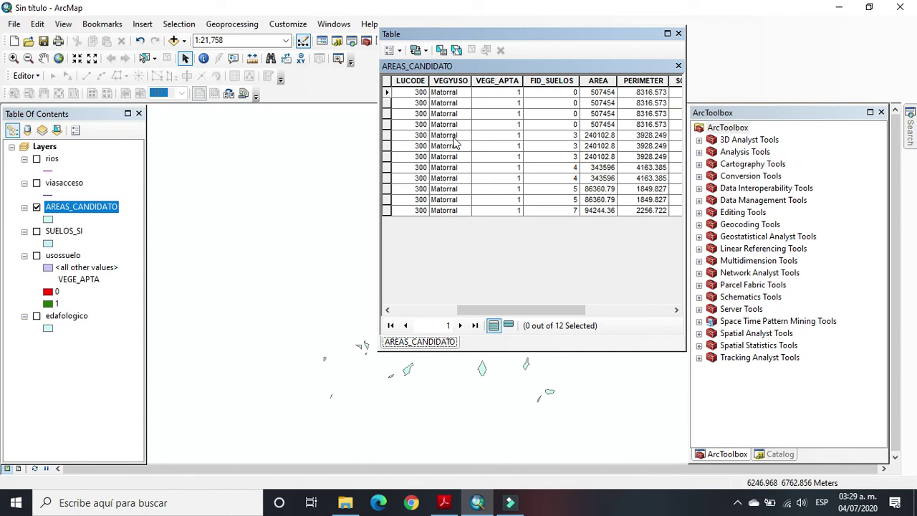
drag(521, 310, 610, 326)
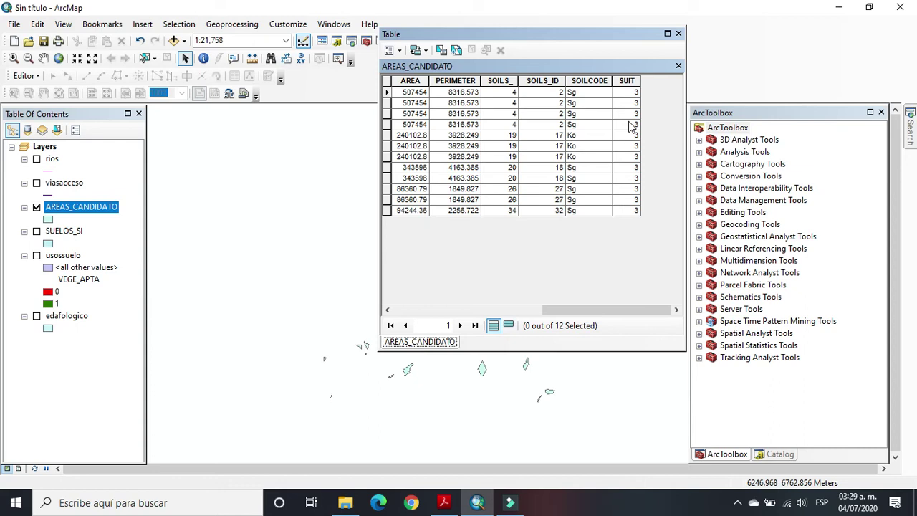
click(677, 33)
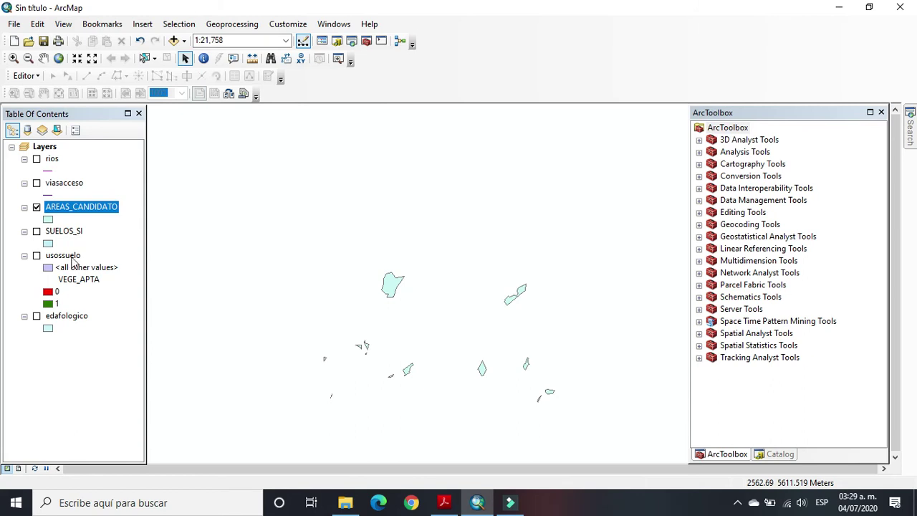
Change the fill color of the AREAS_CANDIDATO layer symbol to dark purple.
click(48, 219)
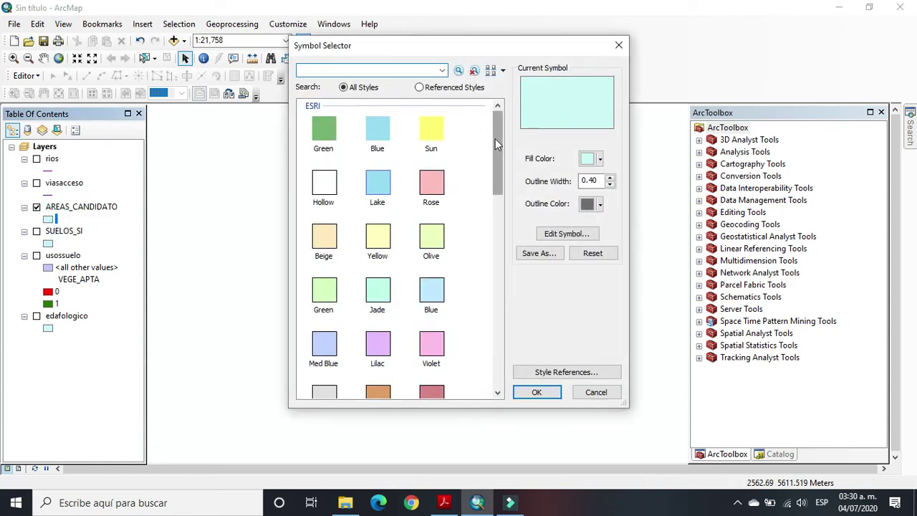
click(600, 161)
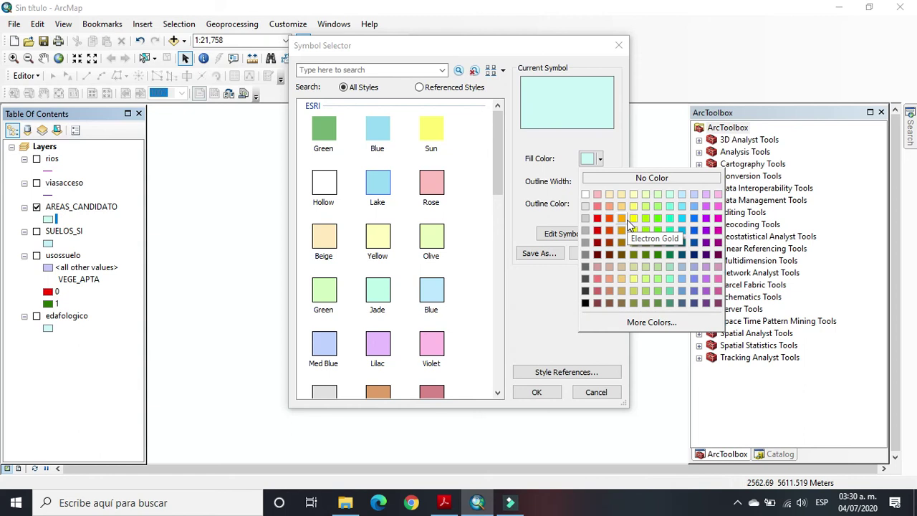
click(706, 255)
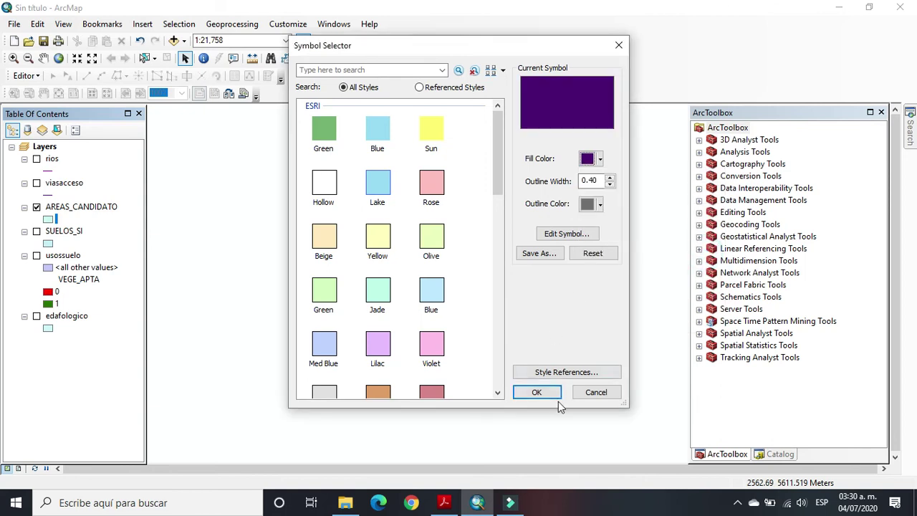
click(537, 393)
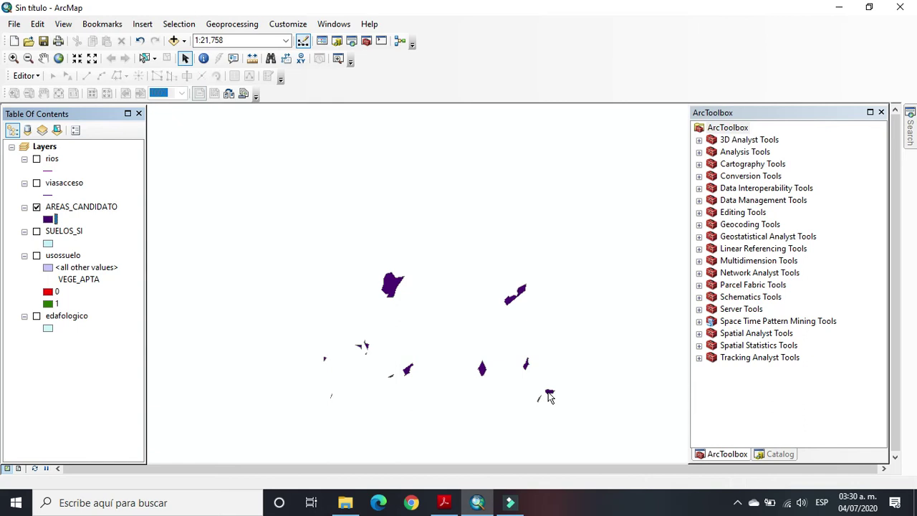
click(104, 218)
click(81, 353)
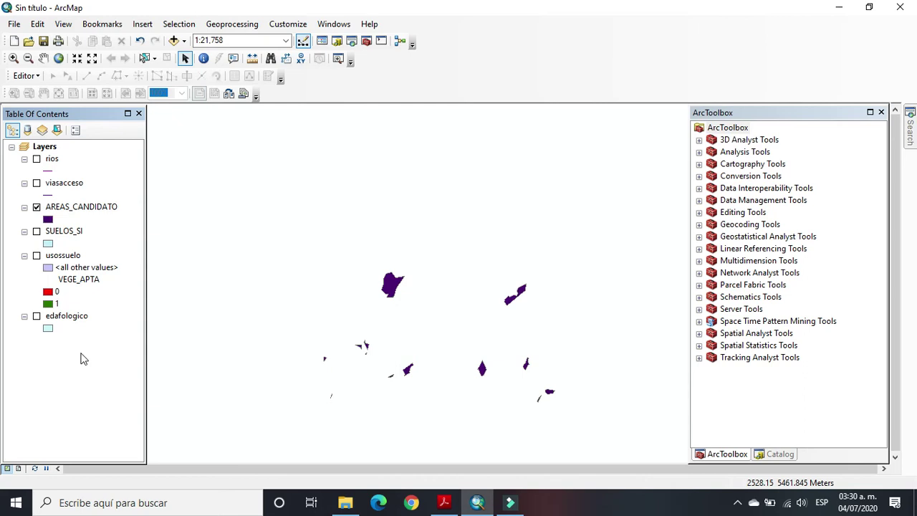
Switch to P6.pdf in Adobe Acrobat Reader and review the access road, river and minimum size criteria for the campus.
click(445, 504)
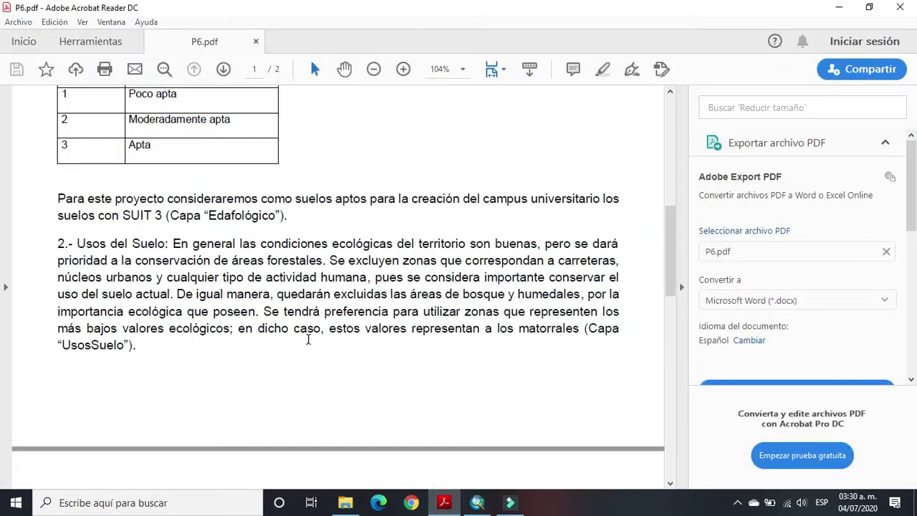
scroll(308, 339, up, 5)
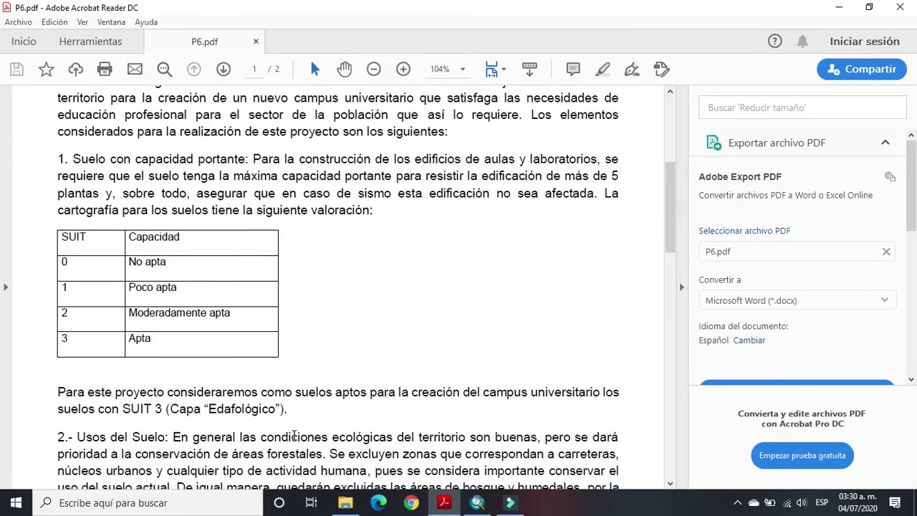
scroll(294, 435, down, 9)
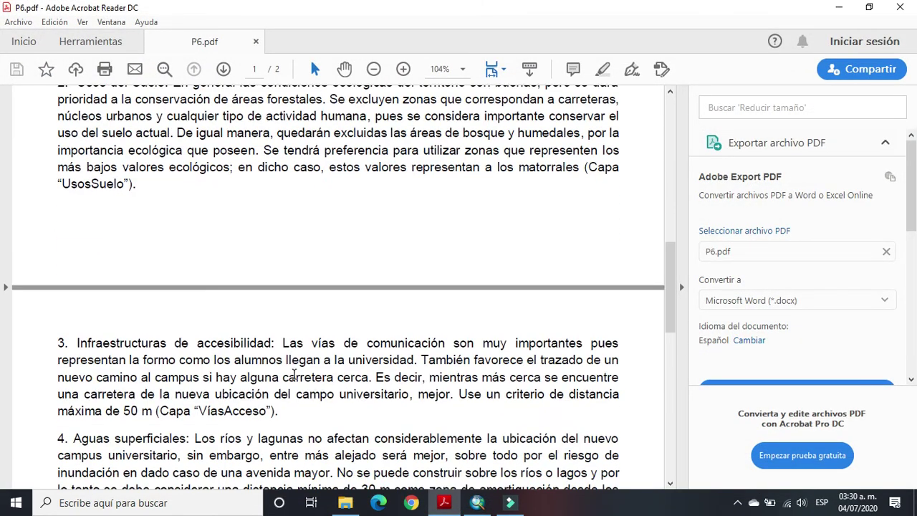
scroll(293, 374, down, 4)
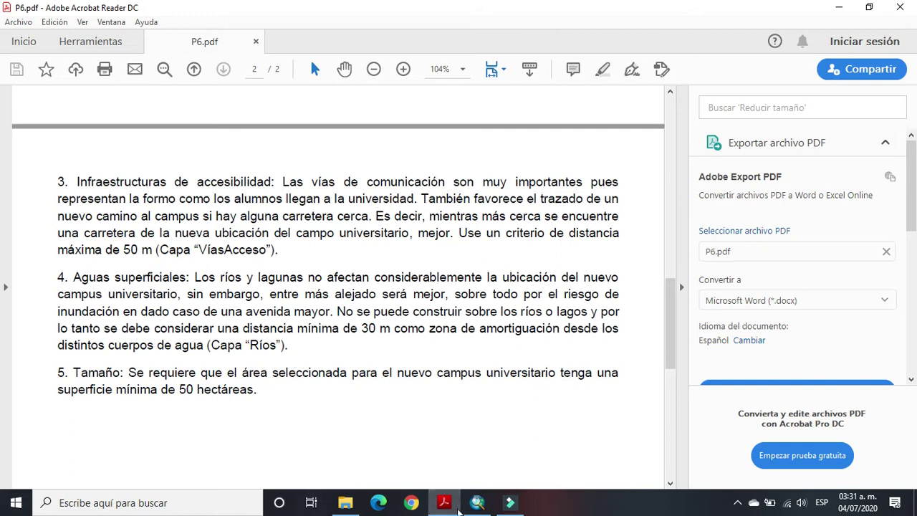
Return to ArcMap and display the viasacceso layer over the candidate areas.
click(443, 505)
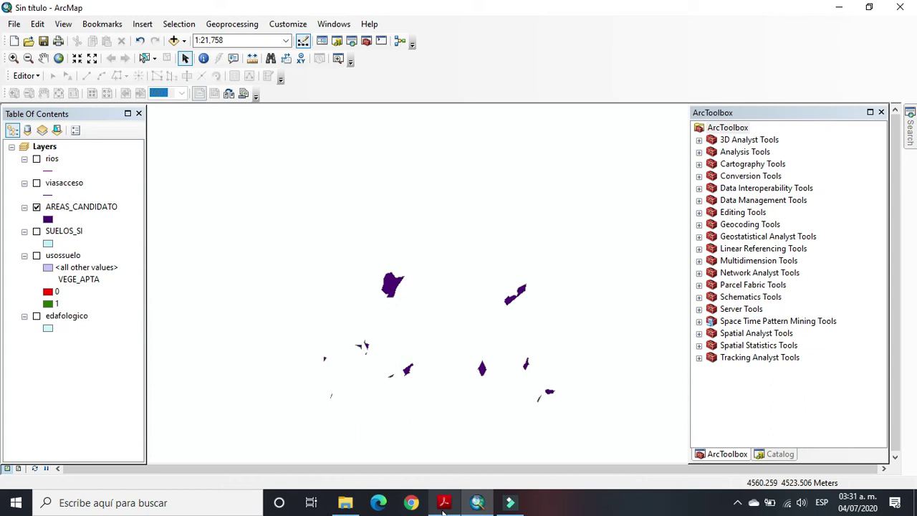
click(36, 183)
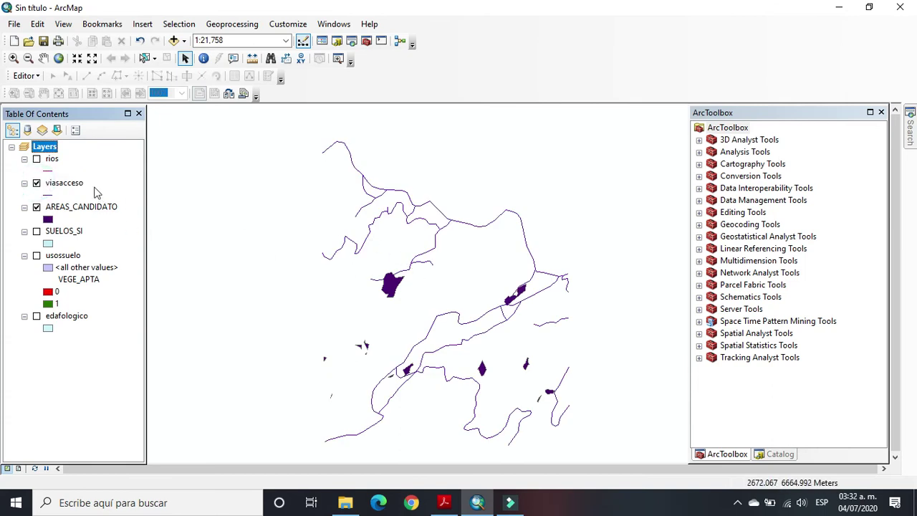
Change the fill color of the AREAS_CANDIDATO layer symbol to dark orange.
click(48, 221)
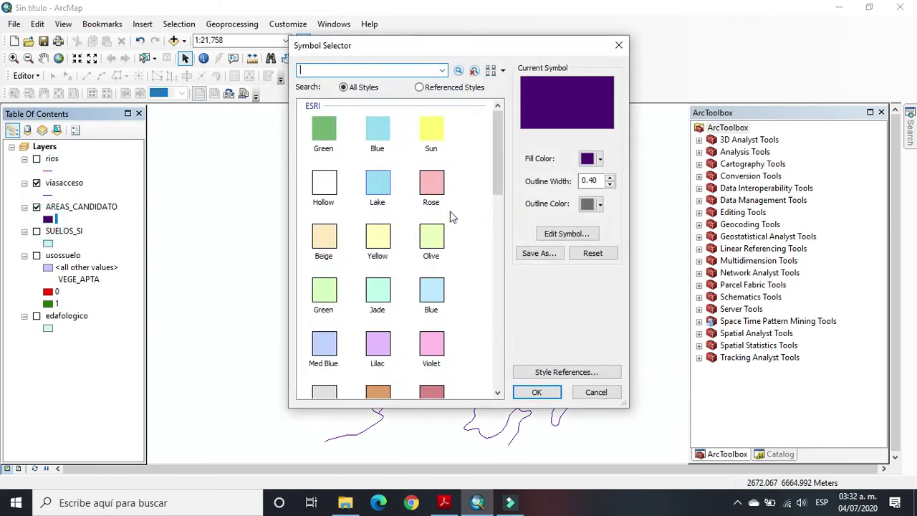
click(600, 159)
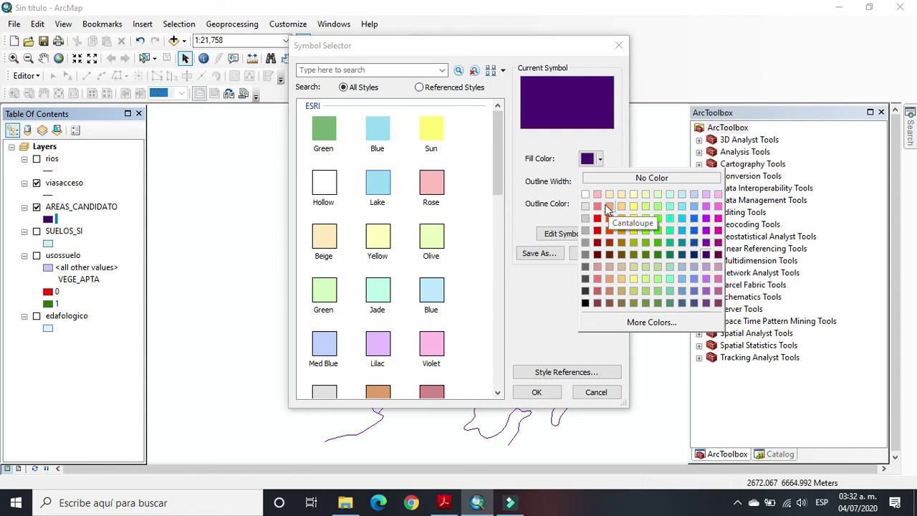
click(608, 230)
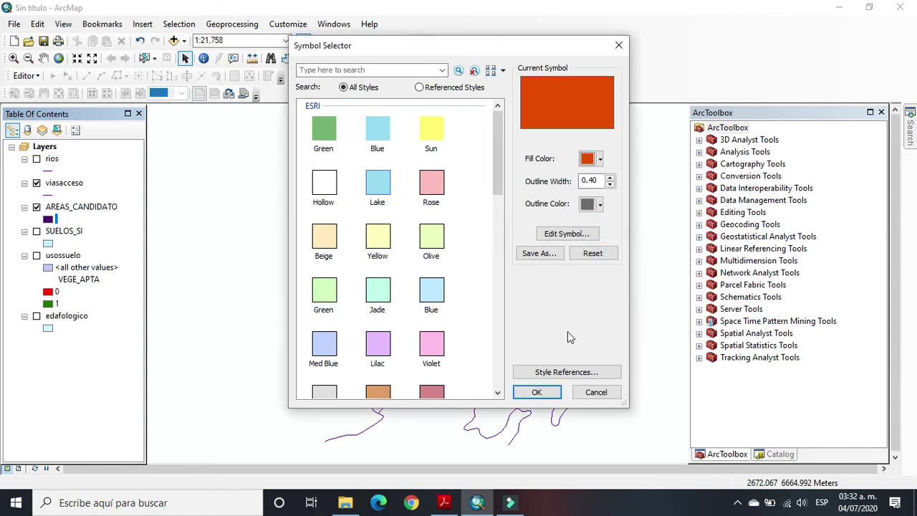
click(536, 392)
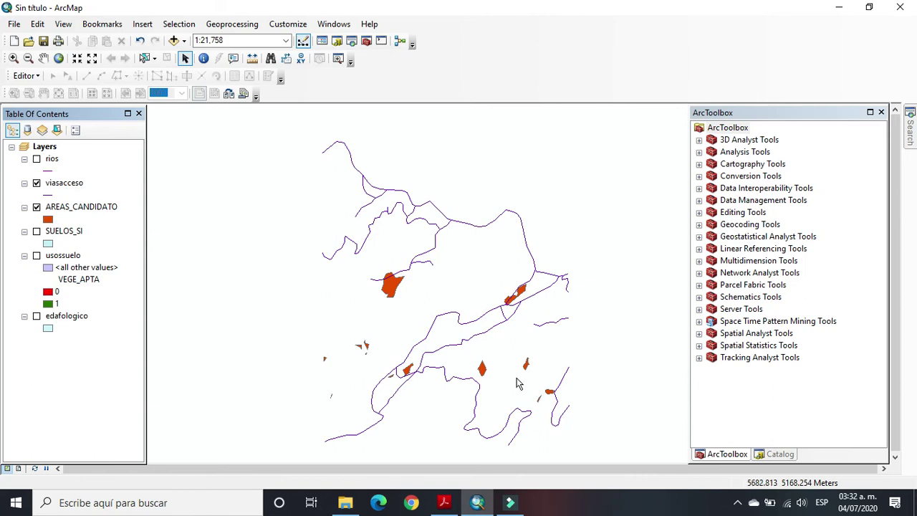
Set up a Buffer of the viasacceso layer with its output saved as BUFF_50M_VA in C:\1_PRACTICA_6.
click(234, 26)
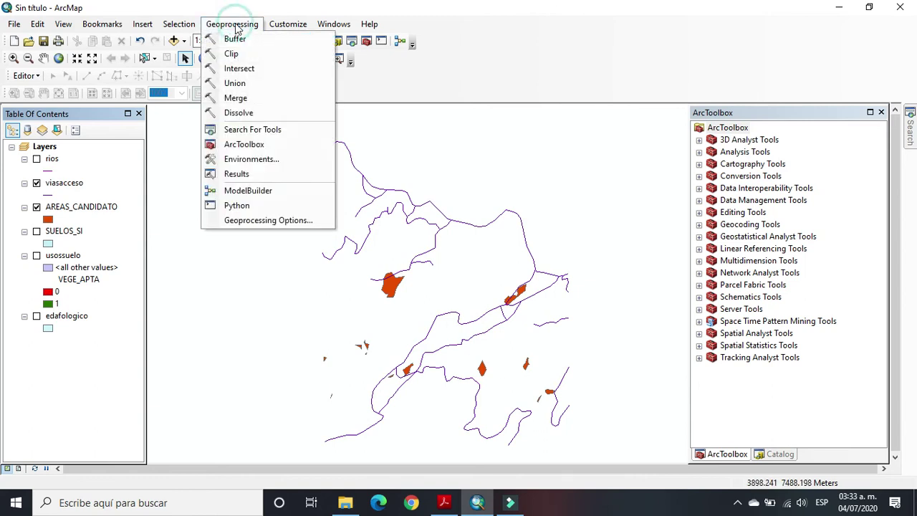
click(236, 38)
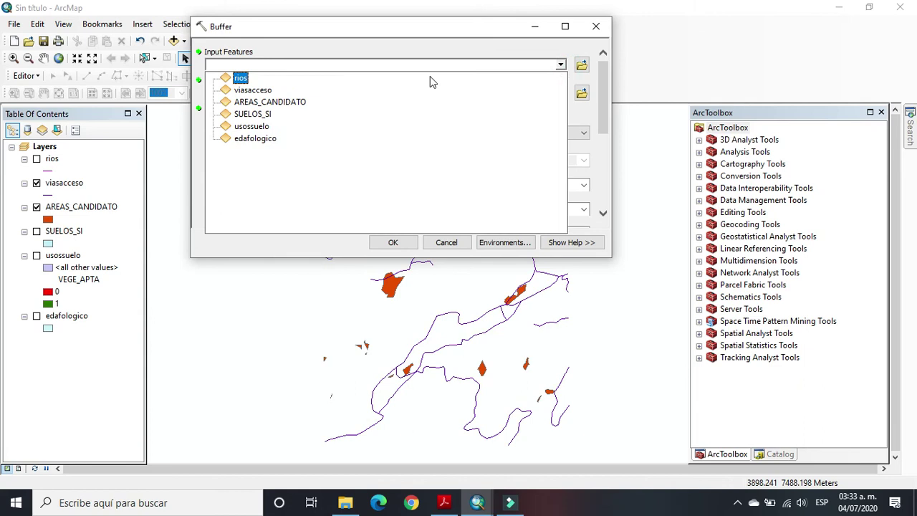
click(252, 90)
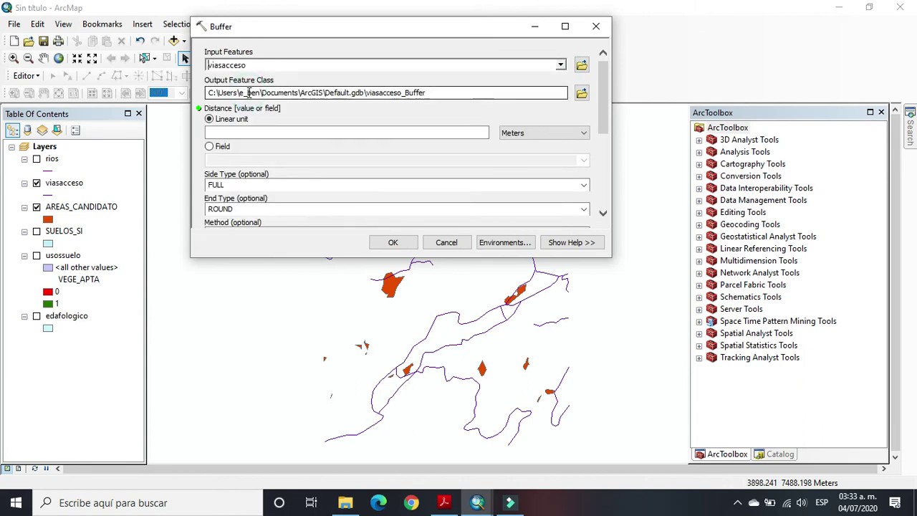
click(581, 95)
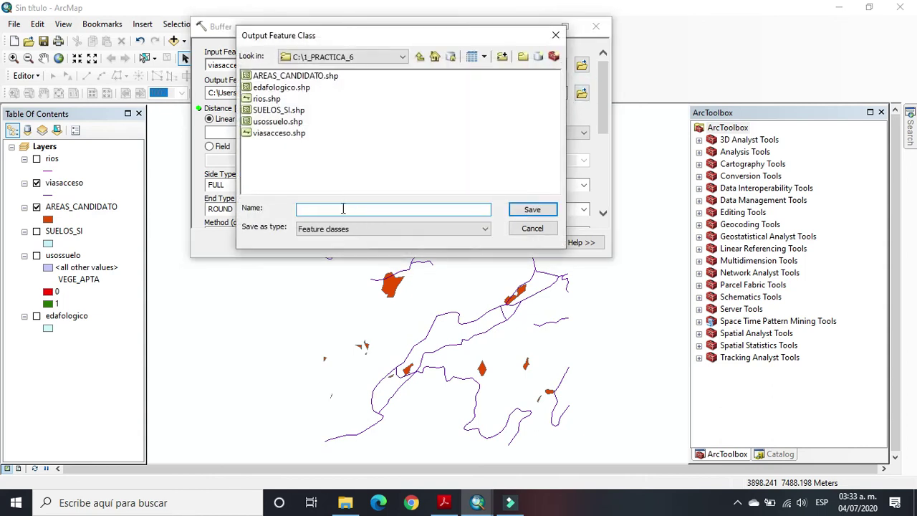
text(BUFF_50M_VA)
click(530, 209)
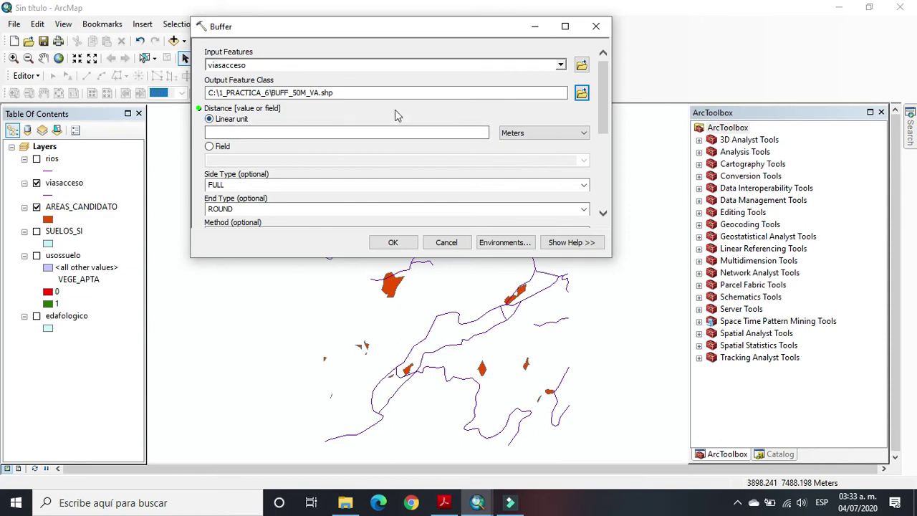
Run the viasacceso buffer at 50 meters with dissolve type ALL, and place AREAS_CANDIDATO above BUFF_50M_VA in the layer order.
click(435, 132)
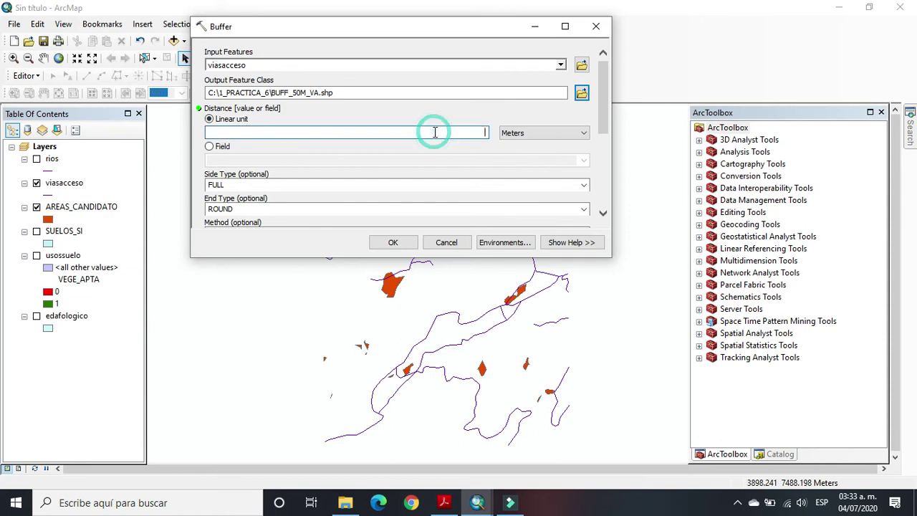
text(50)
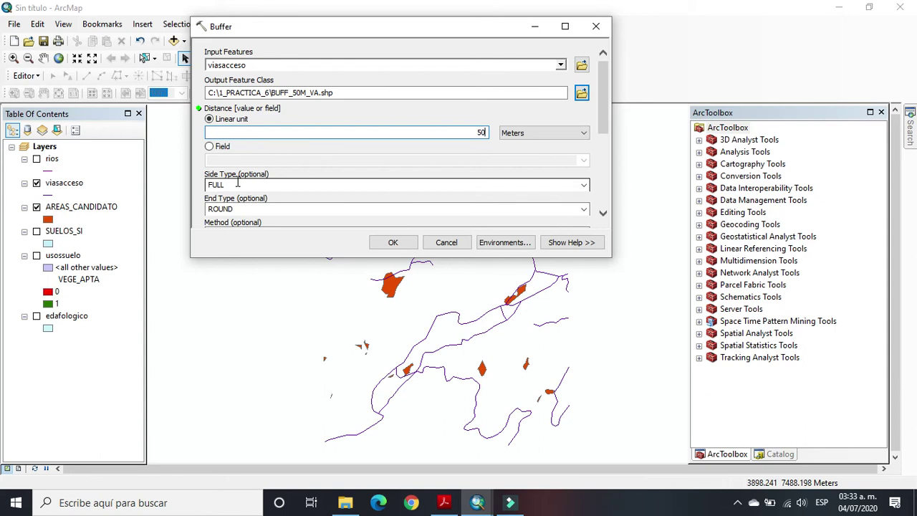
drag(602, 108, 604, 159)
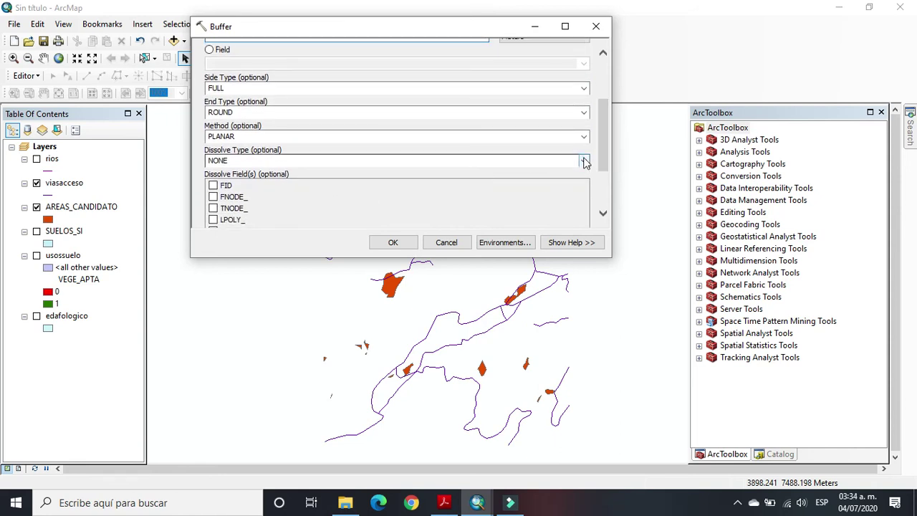
click(584, 161)
click(369, 183)
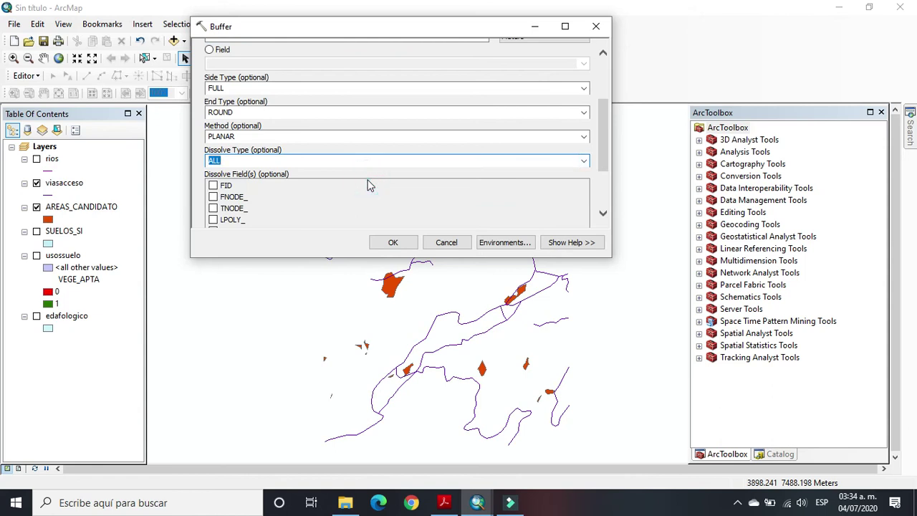
drag(606, 163, 605, 197)
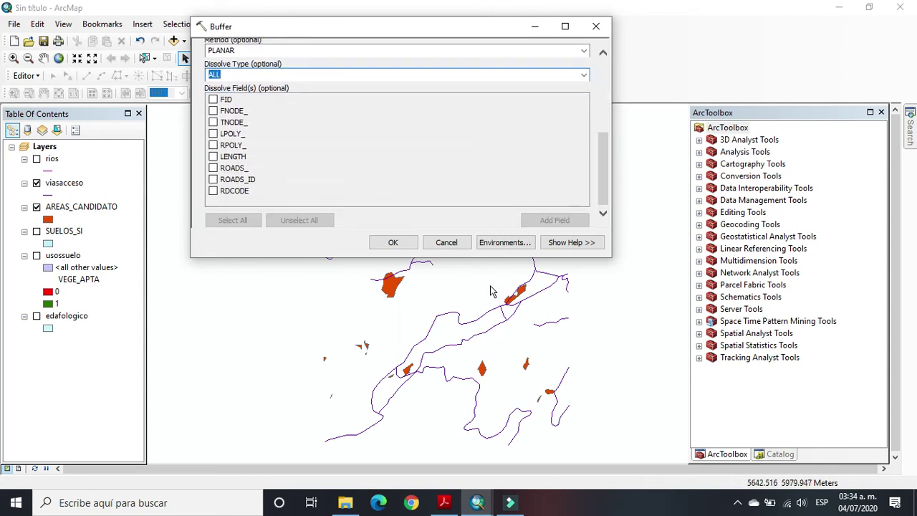
click(393, 243)
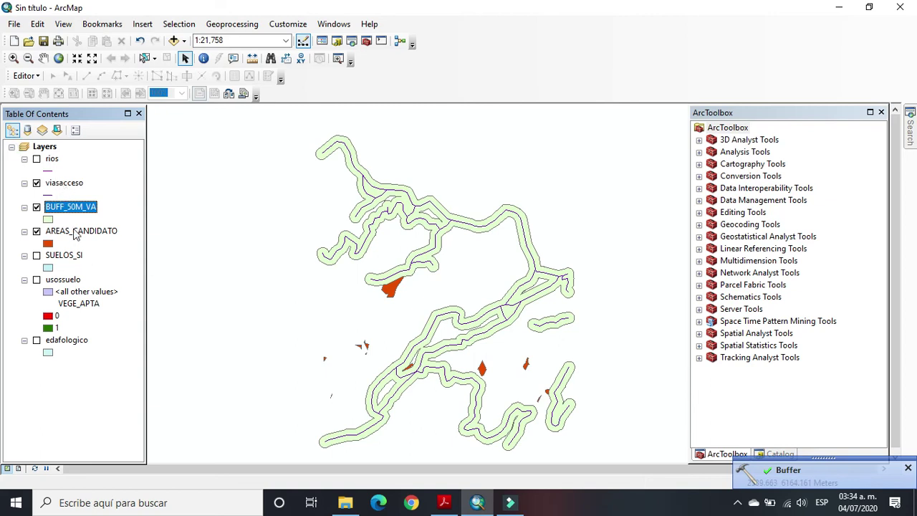
click(80, 230)
drag(81, 226, 89, 207)
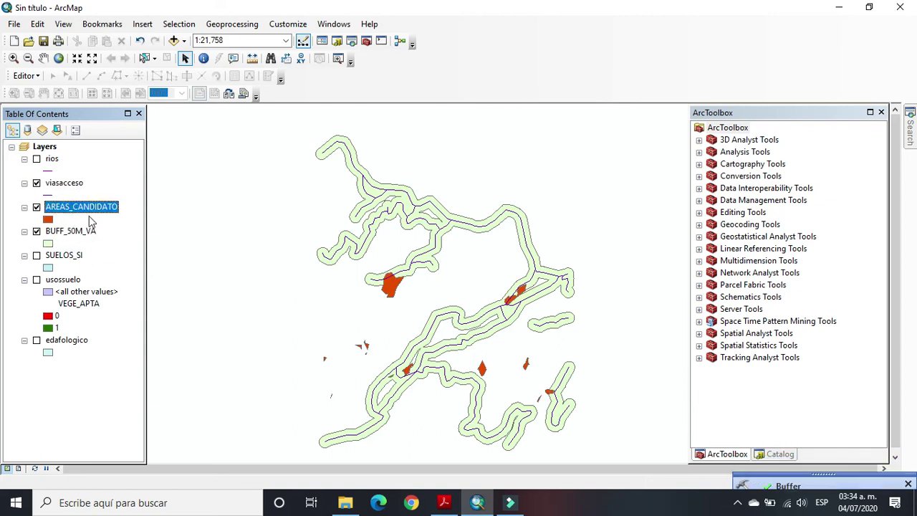
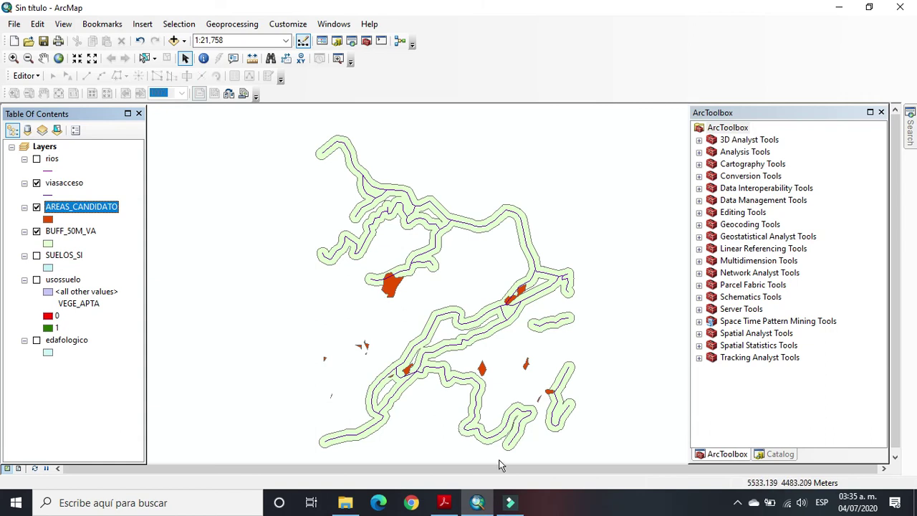
Switch to P6.pdf in Adobe Acrobat Reader to review the river buffer distance criterion, and return to ArcMap.
click(444, 503)
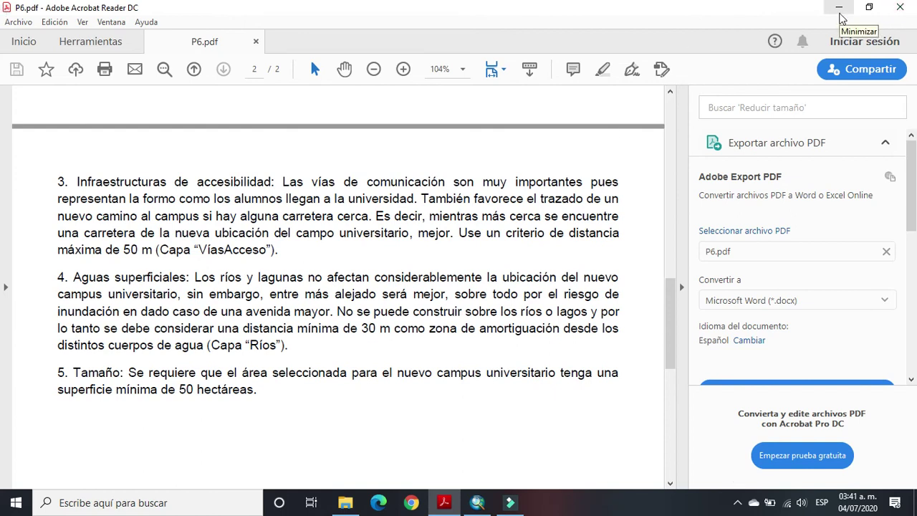
click(840, 9)
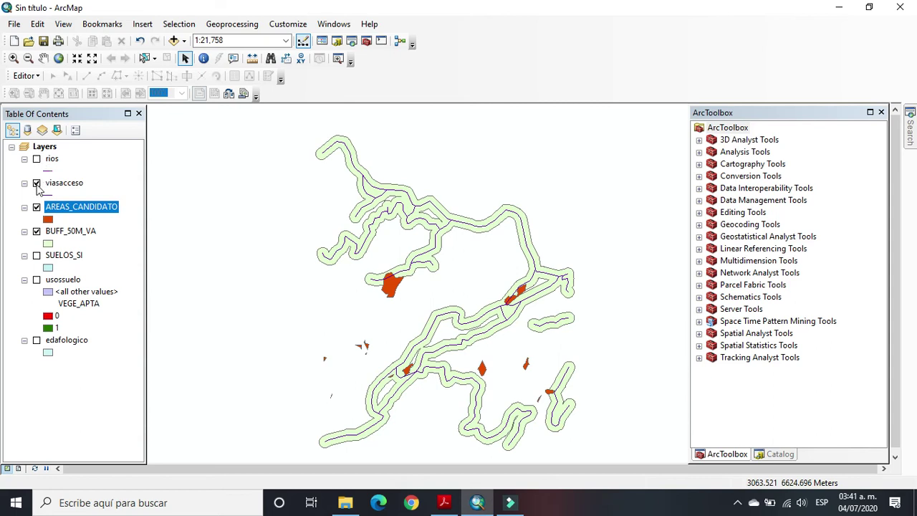
Hide the BUFF_50M_VA and viasacceso layers and move viasacceso to the end of the layer order, below edafologico.
click(37, 231)
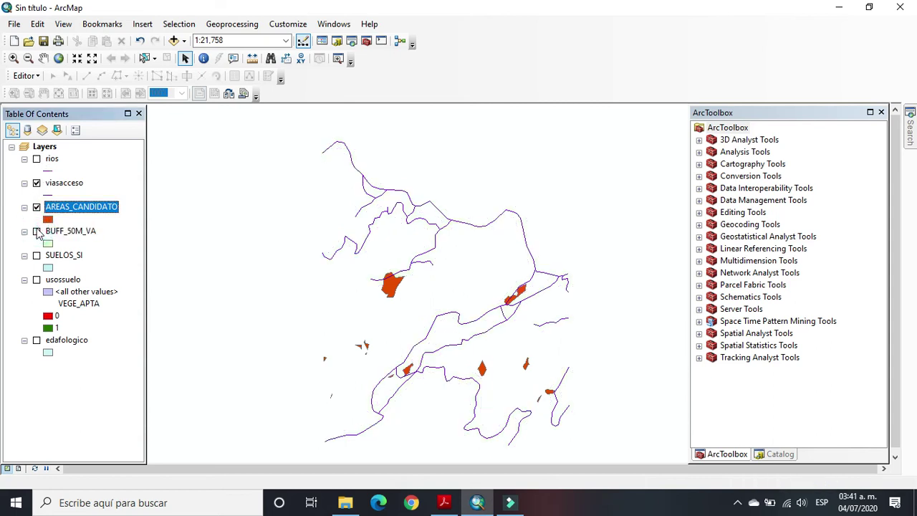
click(37, 183)
drag(63, 183, 75, 354)
click(90, 366)
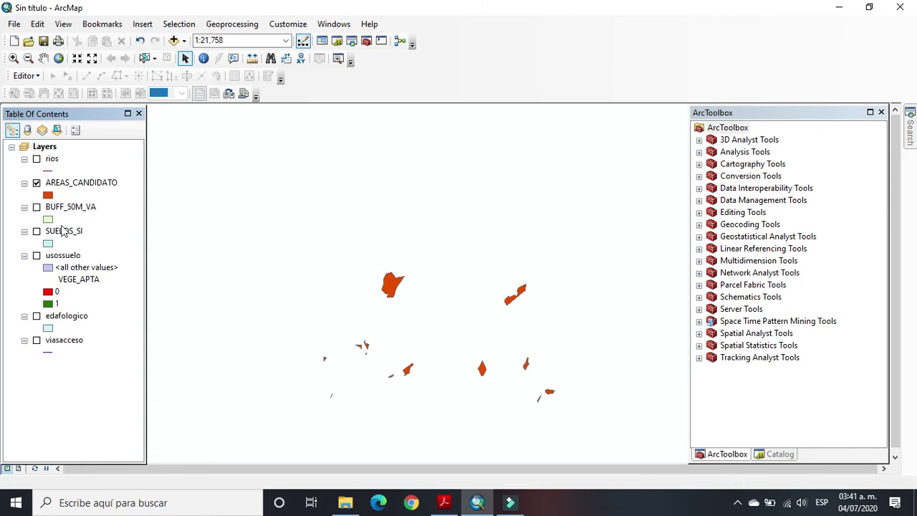
Display the rios layer and set up a Buffer of it with output BUFF_30M_RIOS in C:\1_PRACTICA_6.
click(36, 159)
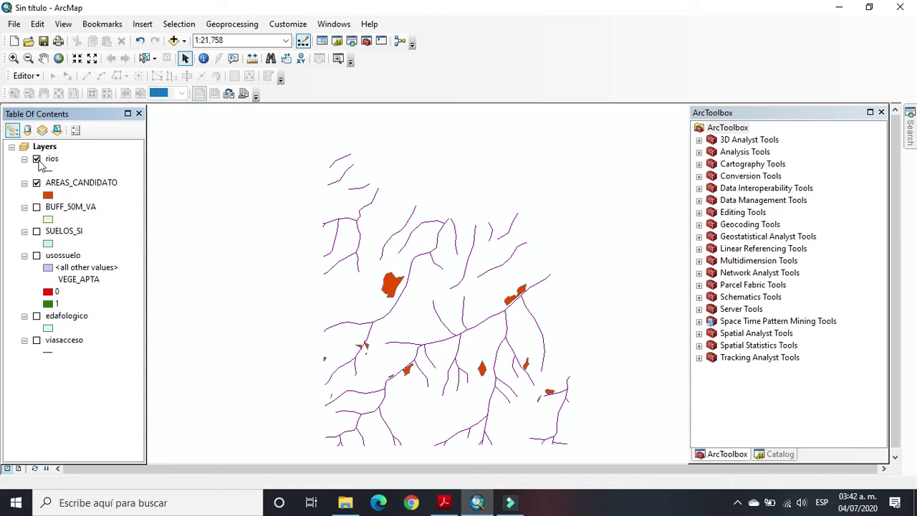
click(247, 26)
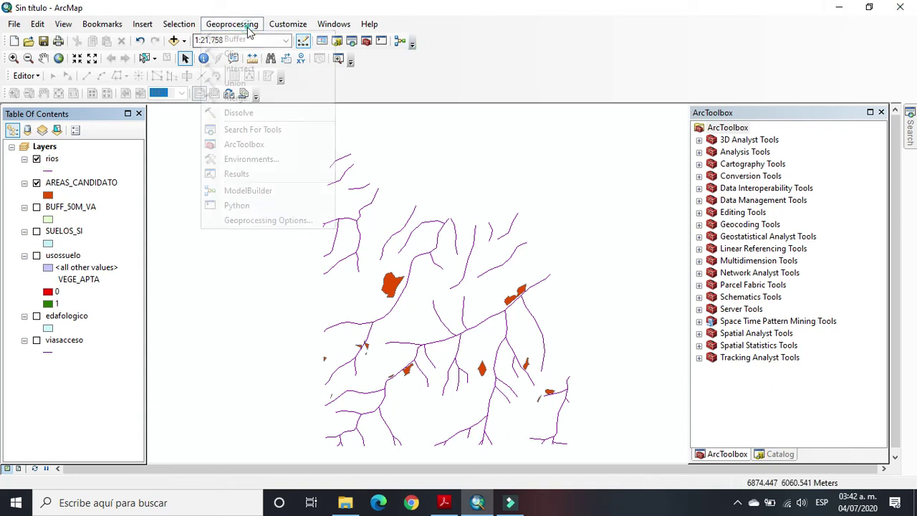
click(246, 34)
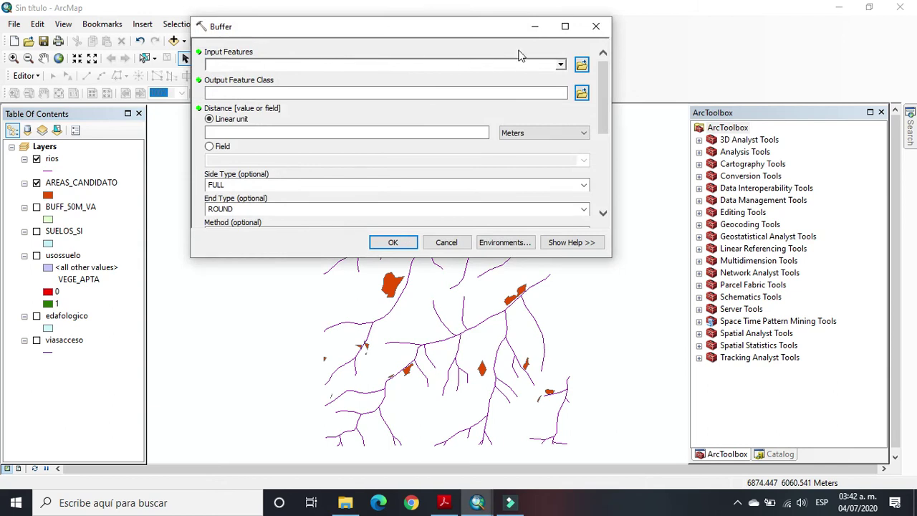
click(560, 65)
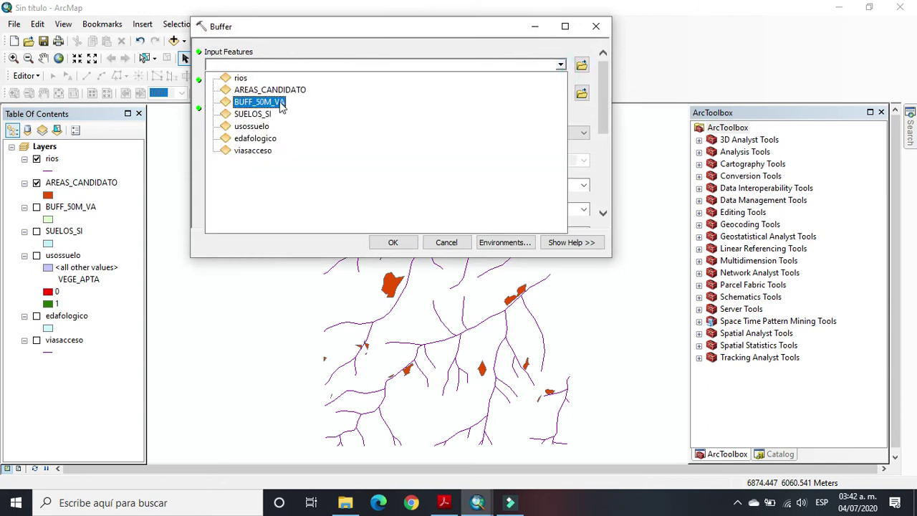
click(246, 79)
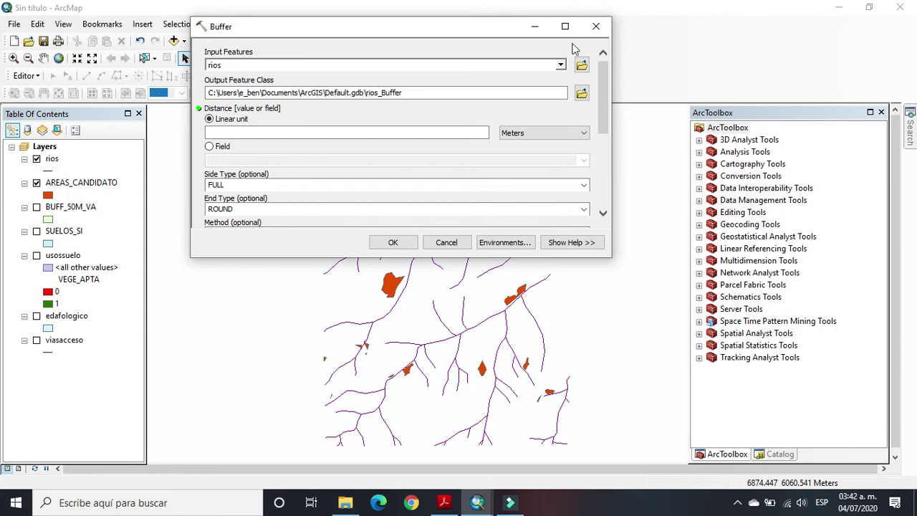
click(581, 96)
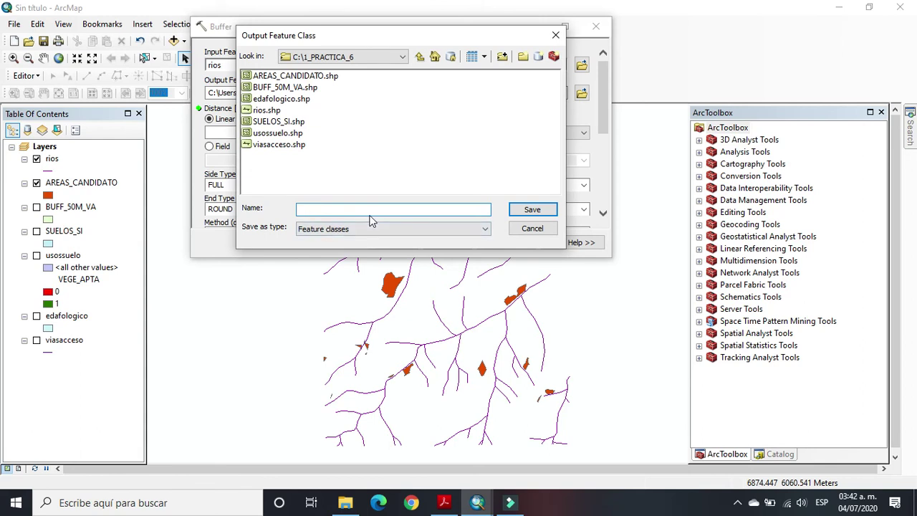
text(BUFF_30M_RIOS)
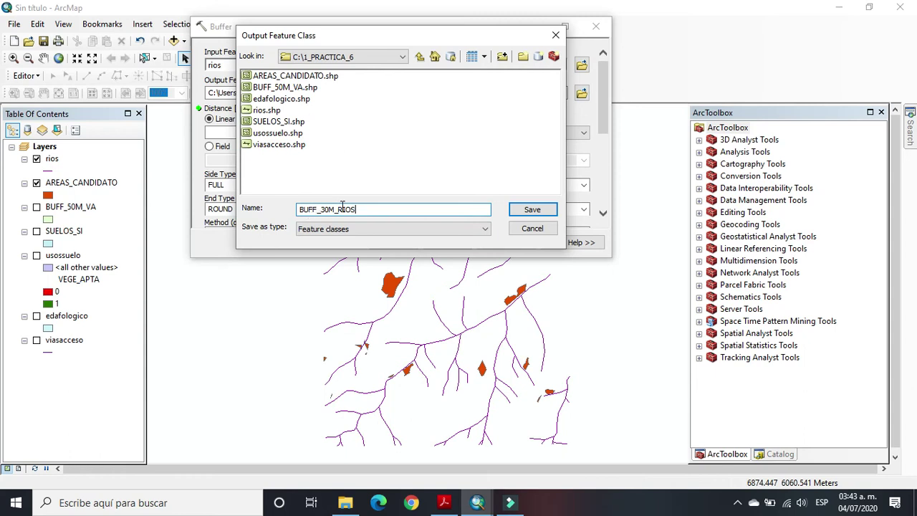
click(523, 207)
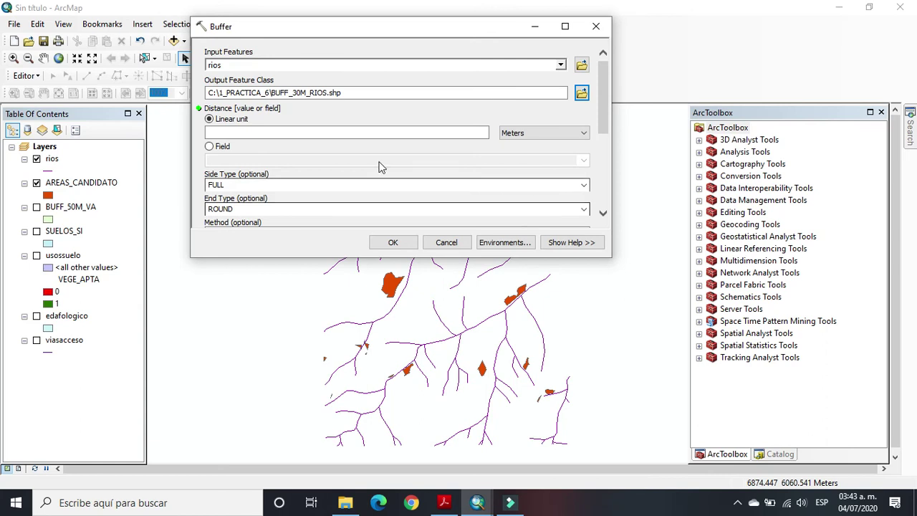
Set the rios buffer distance to 30 meters with dissolve type ALL and run the Buffer tool.
click(431, 129)
text(30)
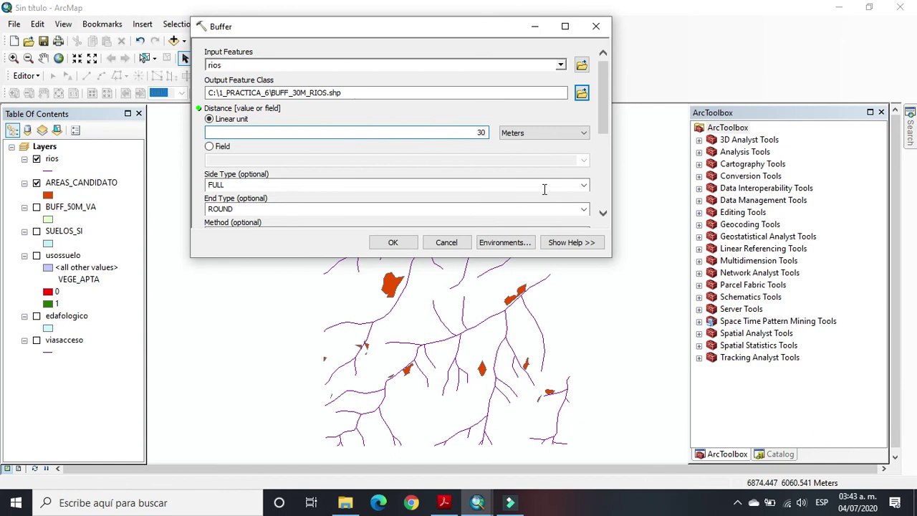
click(603, 213)
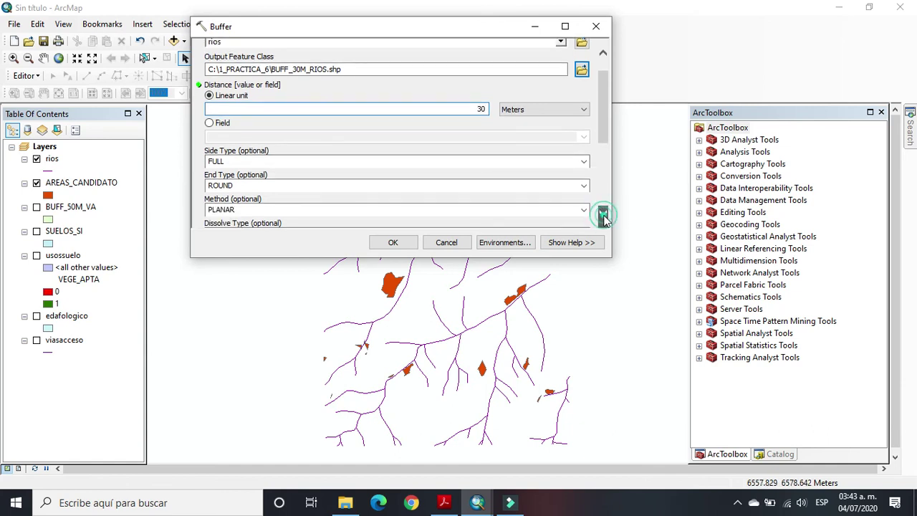
click(603, 213)
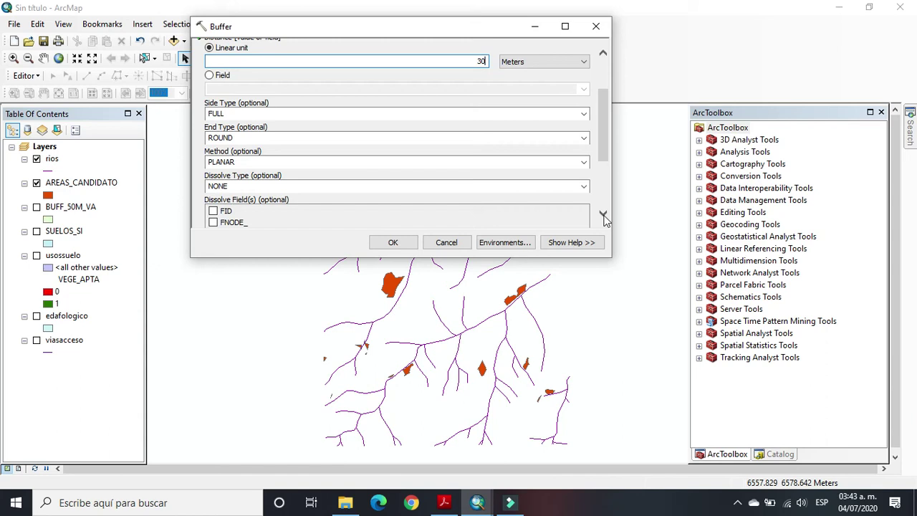
click(604, 215)
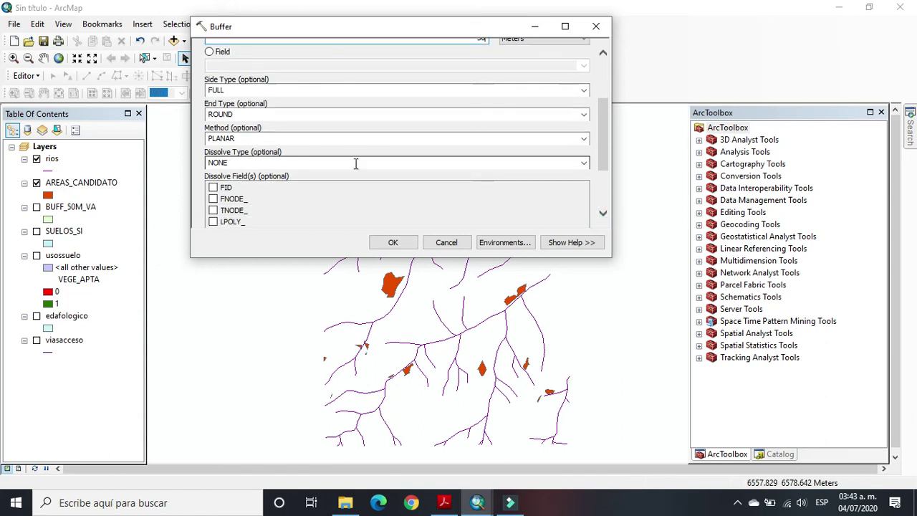
click(584, 162)
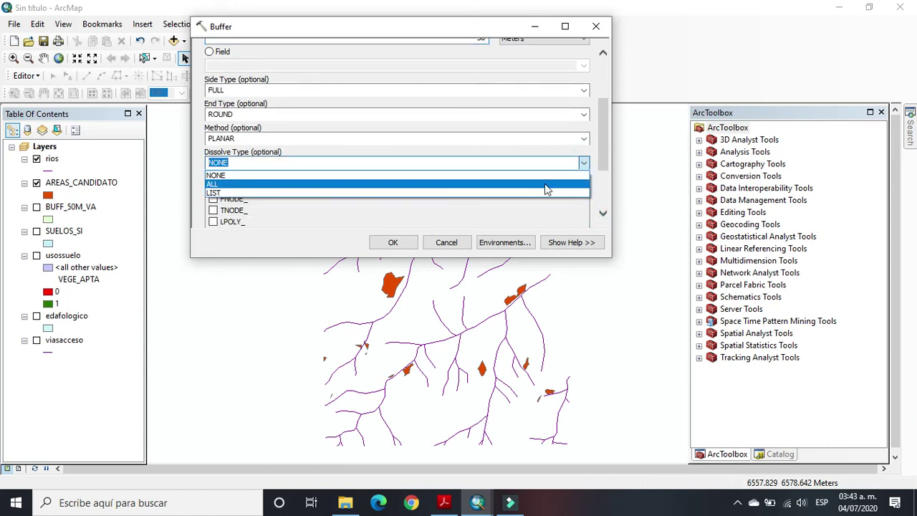
click(544, 183)
drag(604, 149, 606, 202)
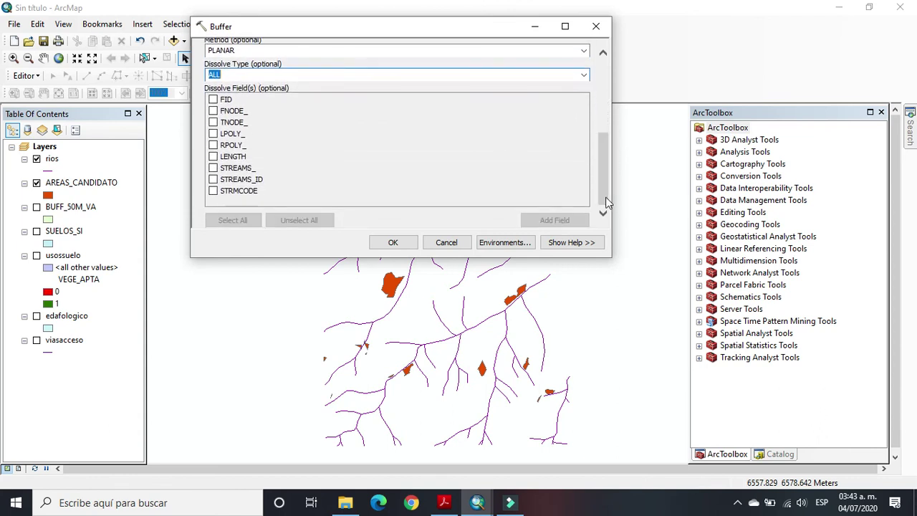
click(406, 243)
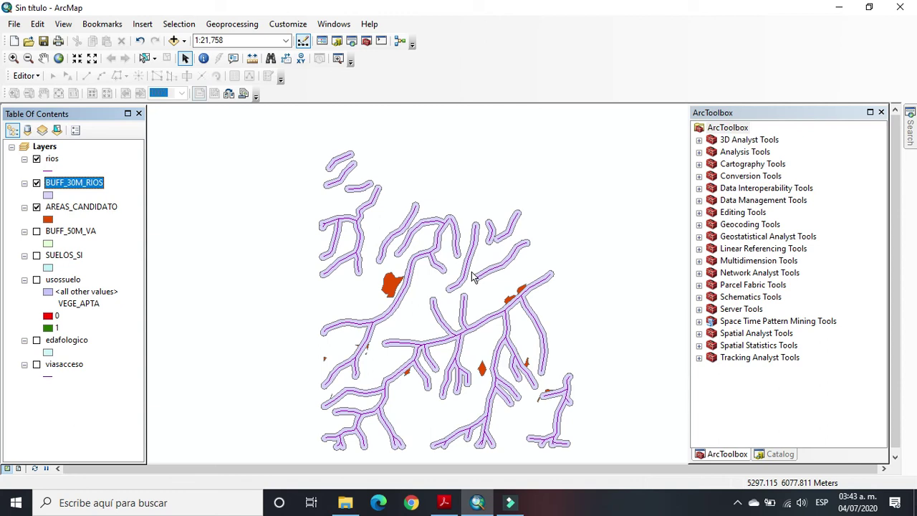
Examine close up how the individual AREAS_CANDIDATO polygons lie relative to the BUFF_30M_RIOS river buffer.
click(14, 58)
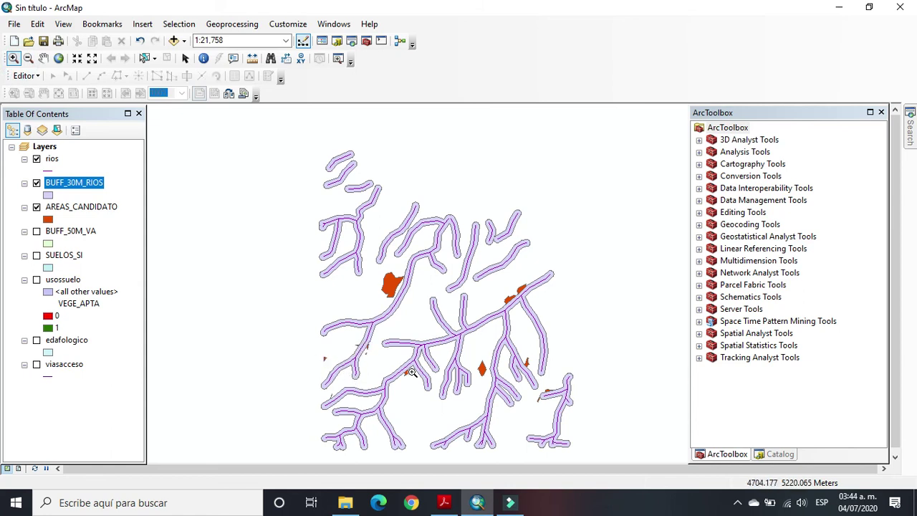
drag(395, 363, 422, 388)
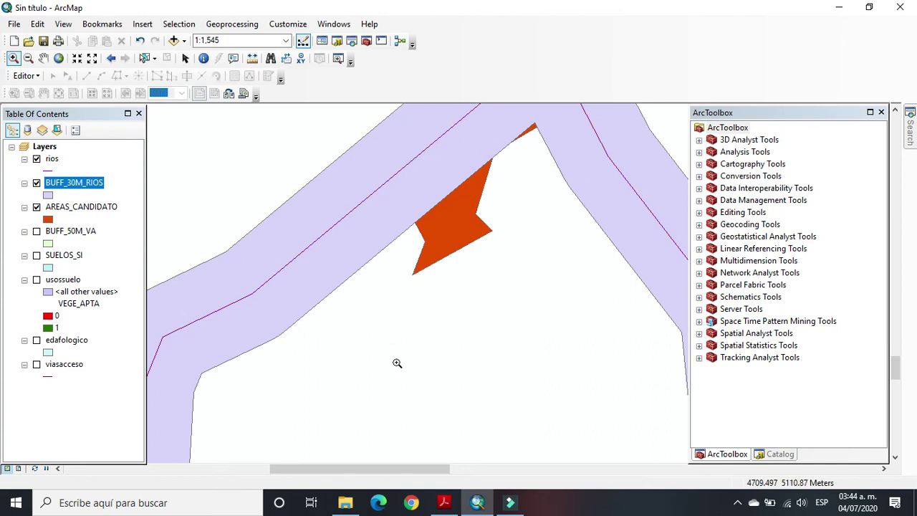
click(109, 60)
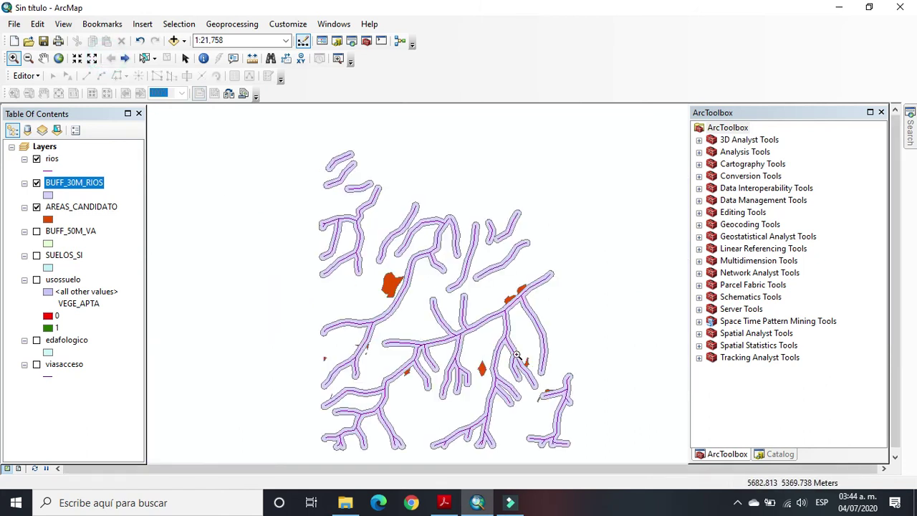
drag(516, 355, 541, 386)
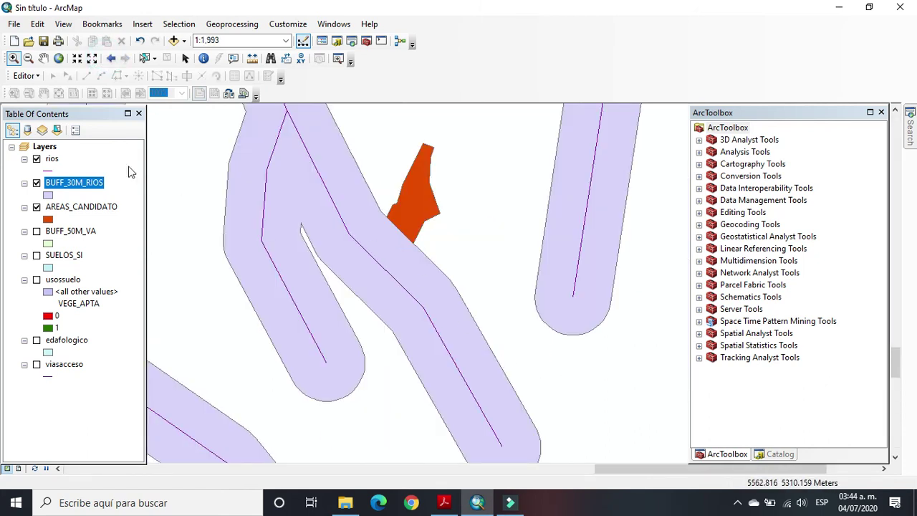
click(111, 58)
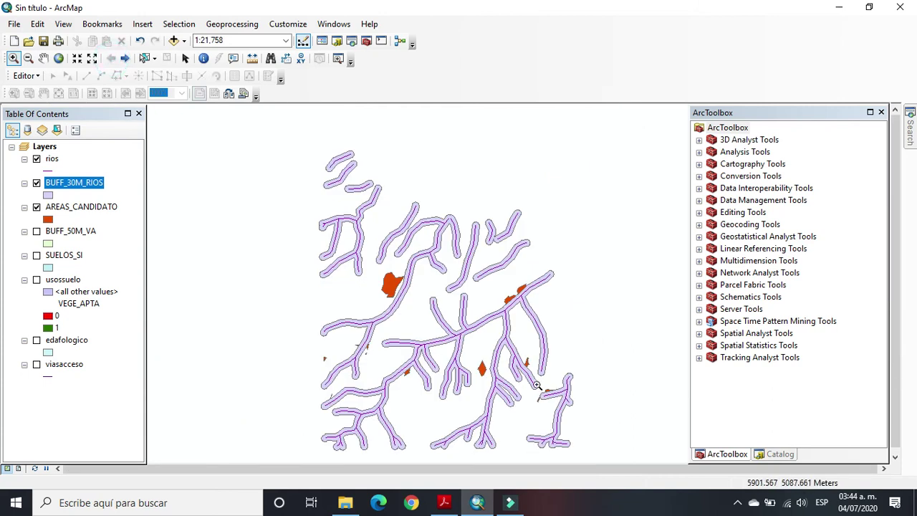
drag(492, 273, 537, 319)
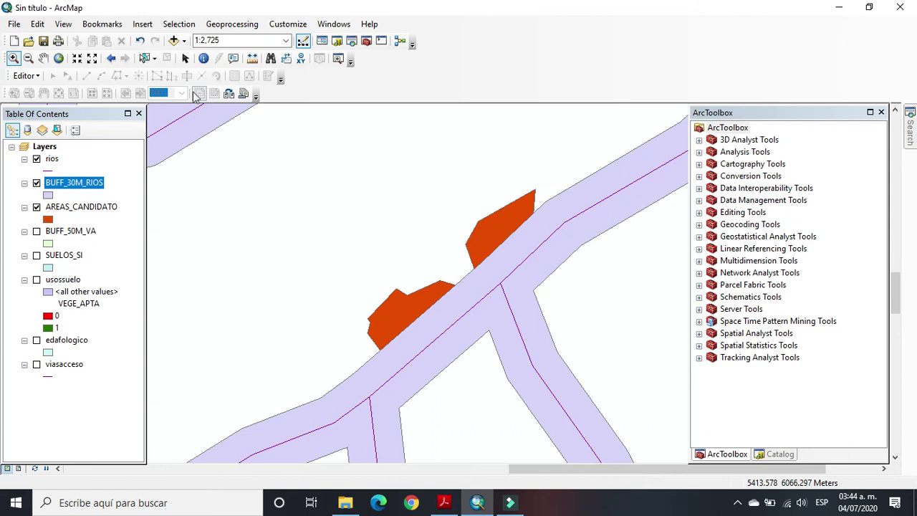
click(112, 60)
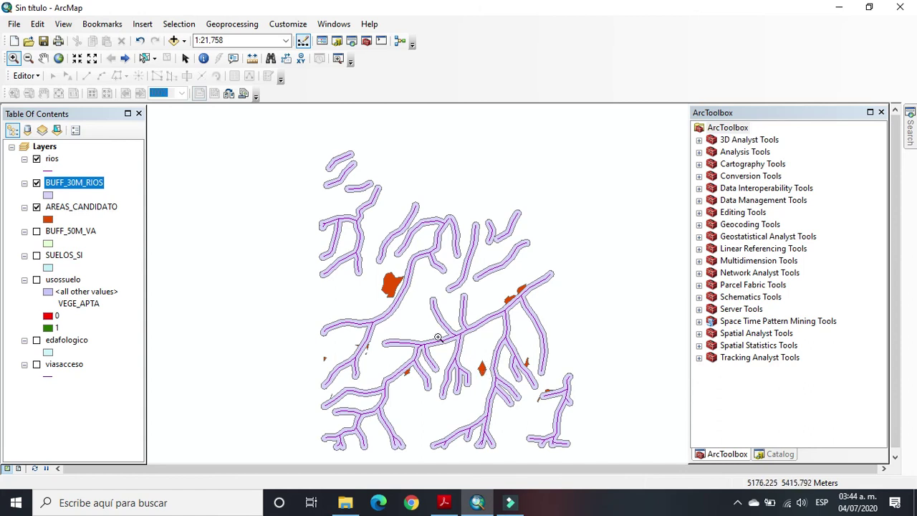
drag(361, 249, 421, 314)
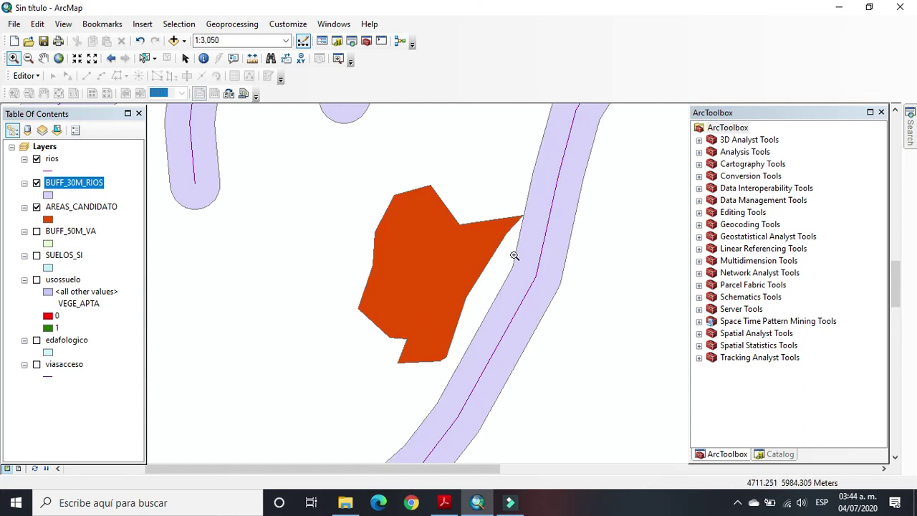
drag(503, 202, 536, 222)
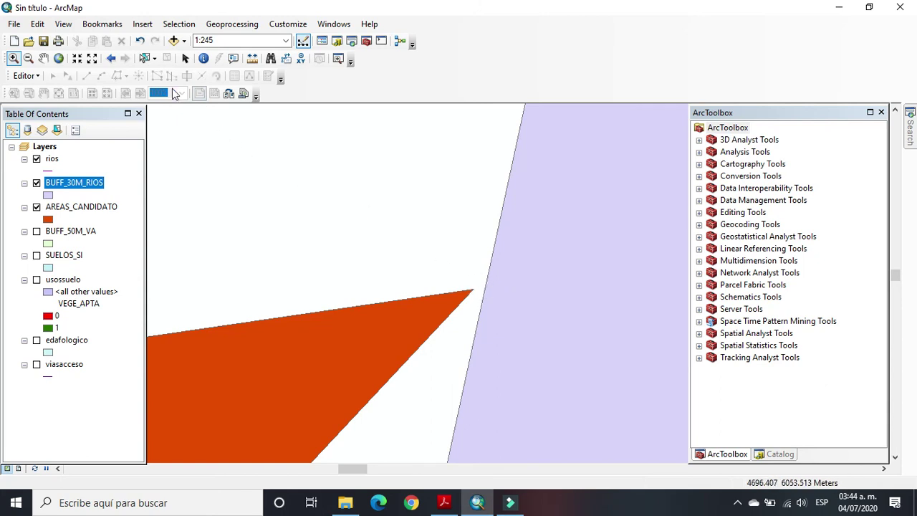
click(112, 60)
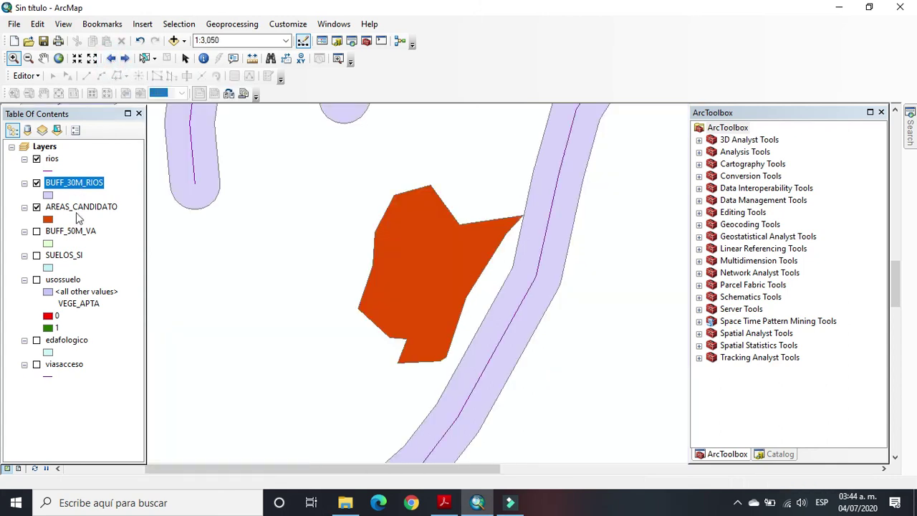
Zoom to the extent of the AREAS_CANDIDATO layer to compare all candidate polygons with the river buffer.
right_click(78, 206)
click(127, 267)
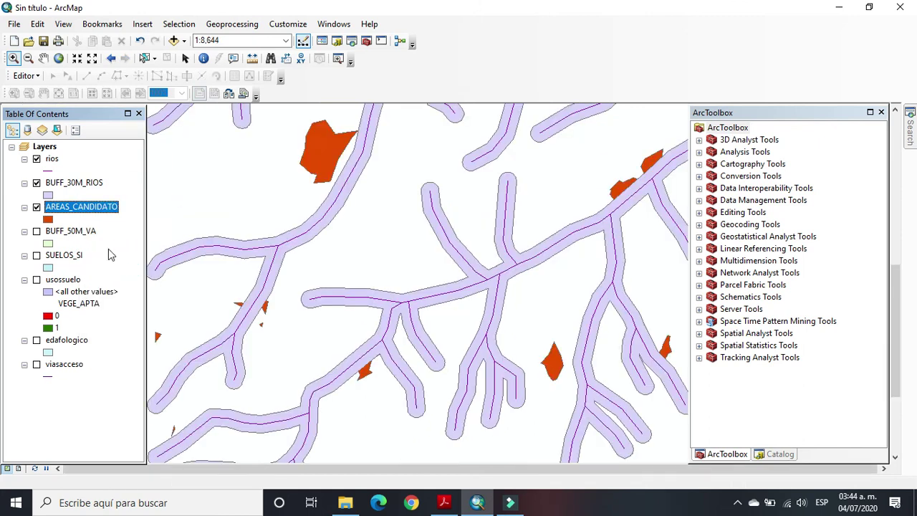
click(111, 58)
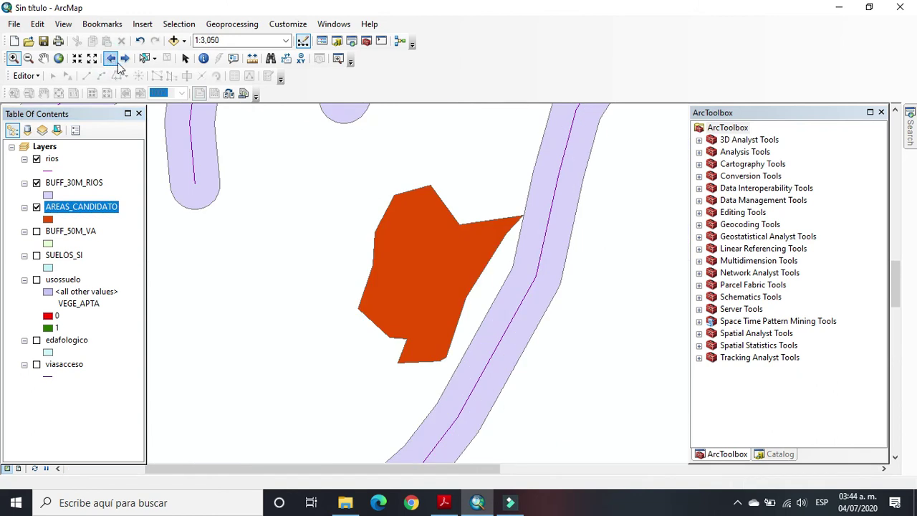
click(124, 58)
click(185, 58)
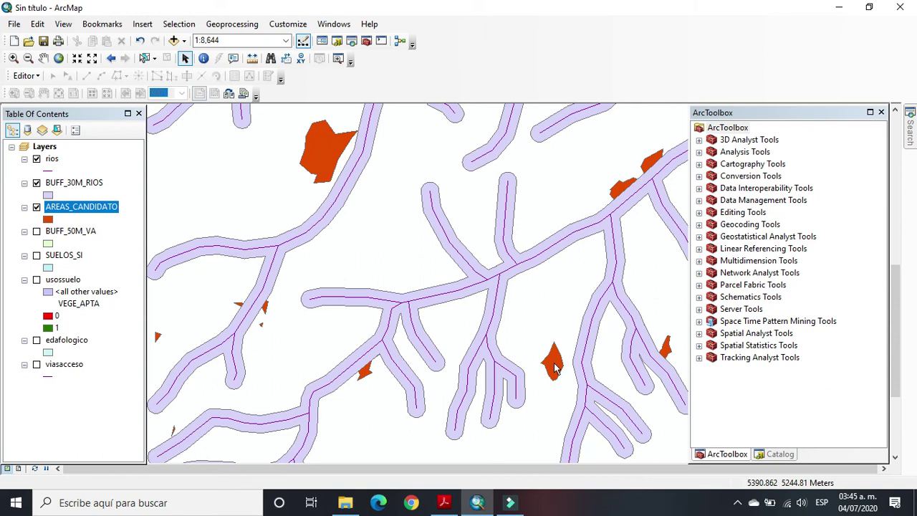
scroll(555, 367, up, 2)
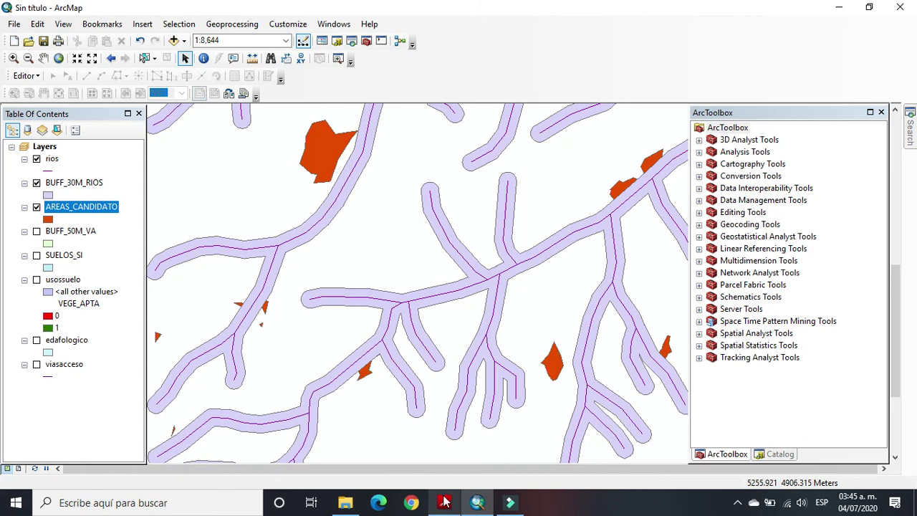
Switch to P6.pdf in Adobe Acrobat Reader to review the campus size criterion, and return to ArcMap.
click(444, 502)
scroll(373, 403, down, 1)
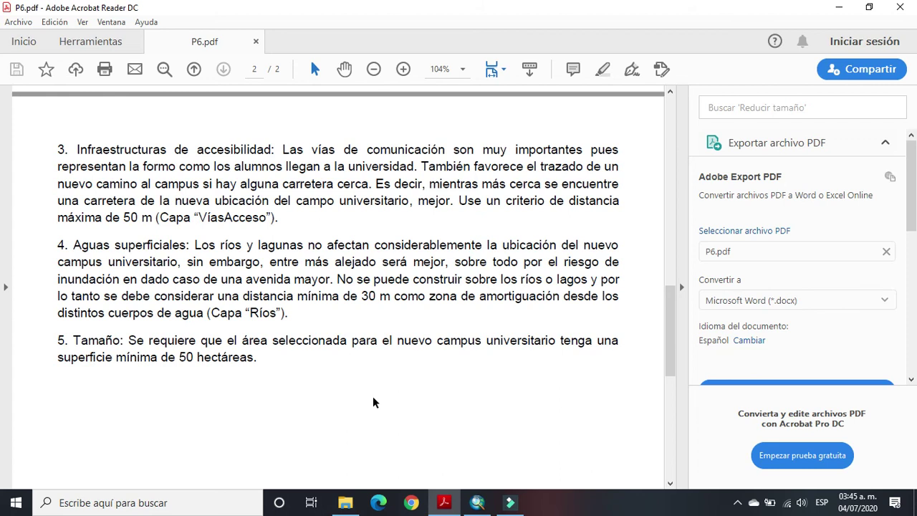
click(445, 505)
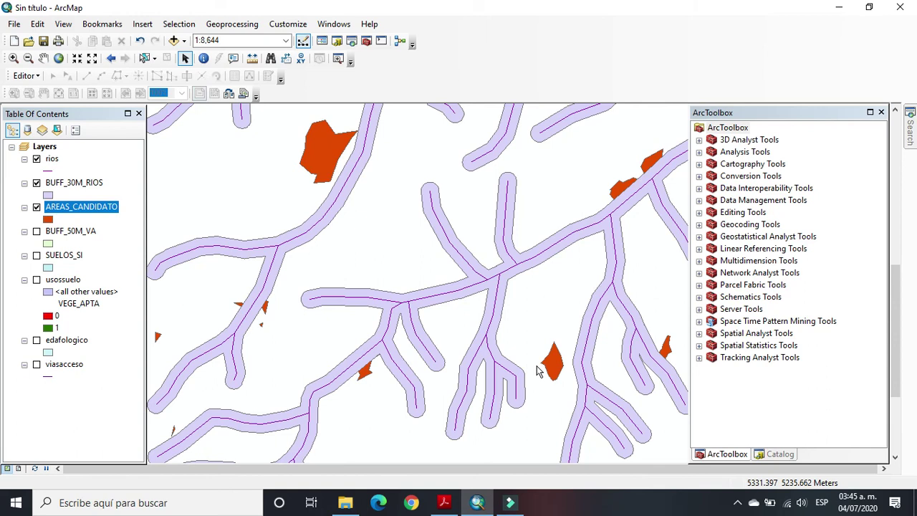
Open the attribute table of AREAS_CANDIDATO and review its fields, including AREA.
right_click(76, 209)
click(99, 236)
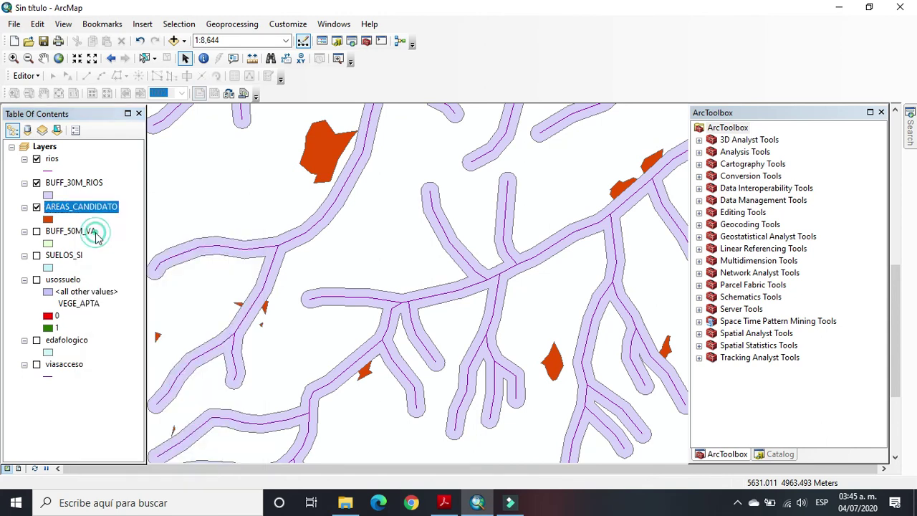
drag(430, 309, 542, 318)
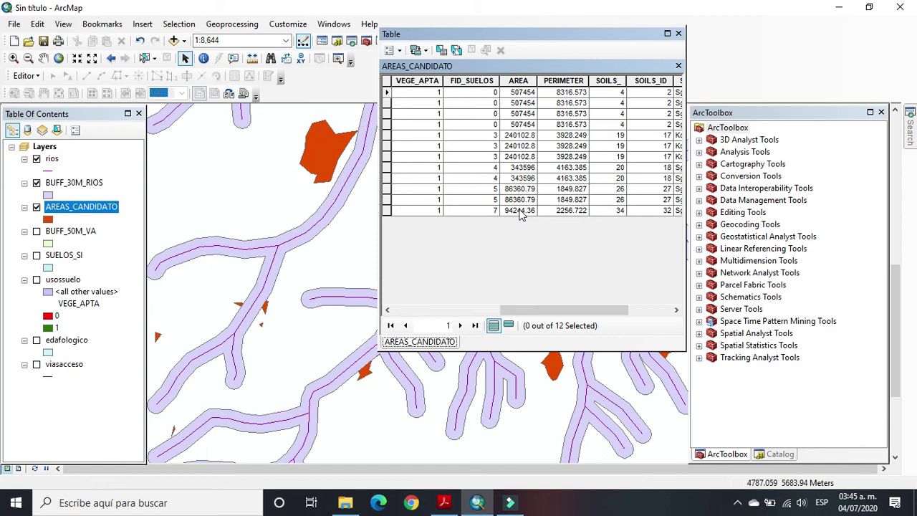
drag(566, 311, 423, 316)
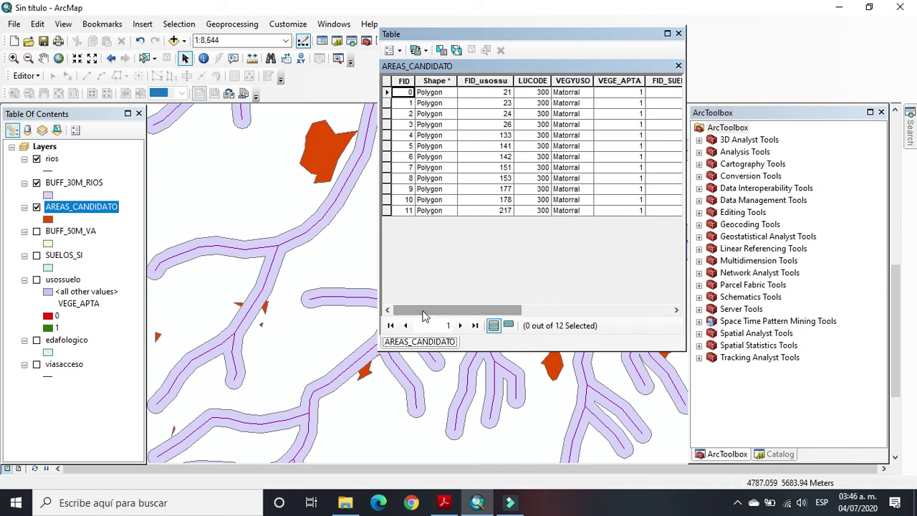
click(737, 473)
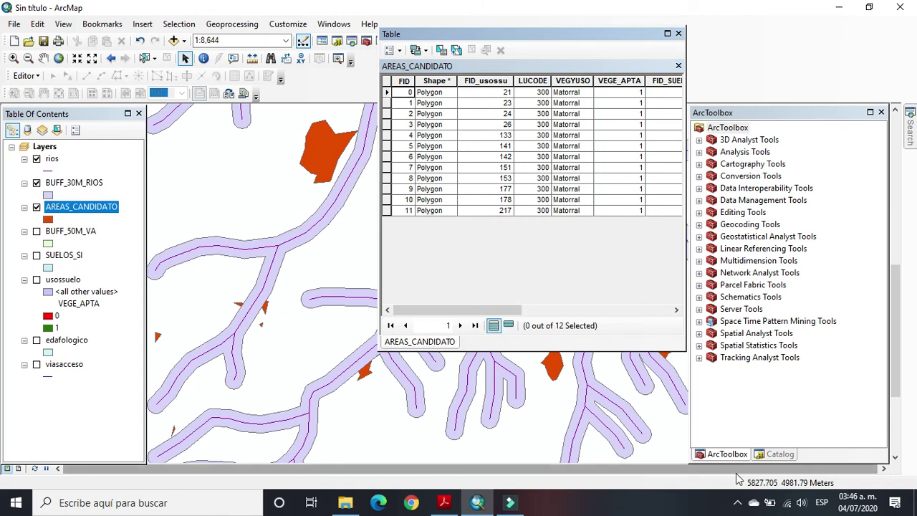
drag(507, 311, 665, 313)
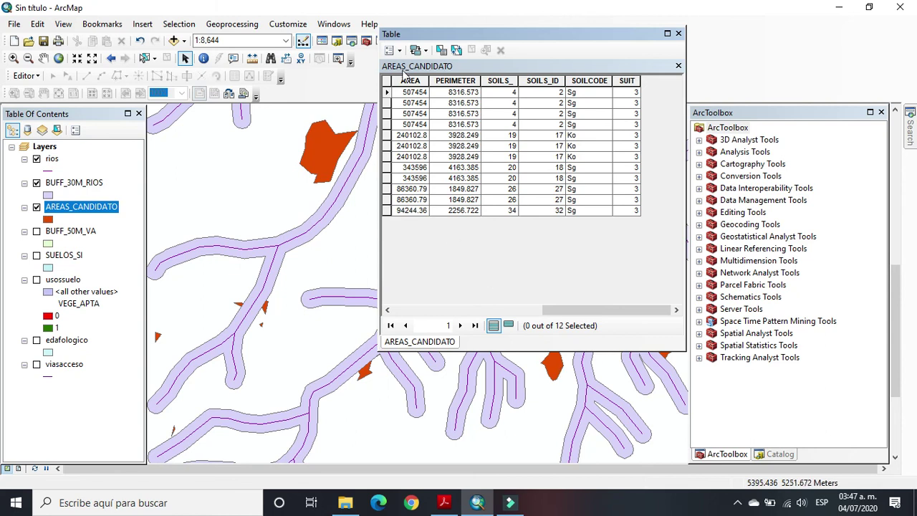
Add a field named Ha of type Double to the AREAS_CANDIDATO attribute table and bring the new column into view.
click(389, 51)
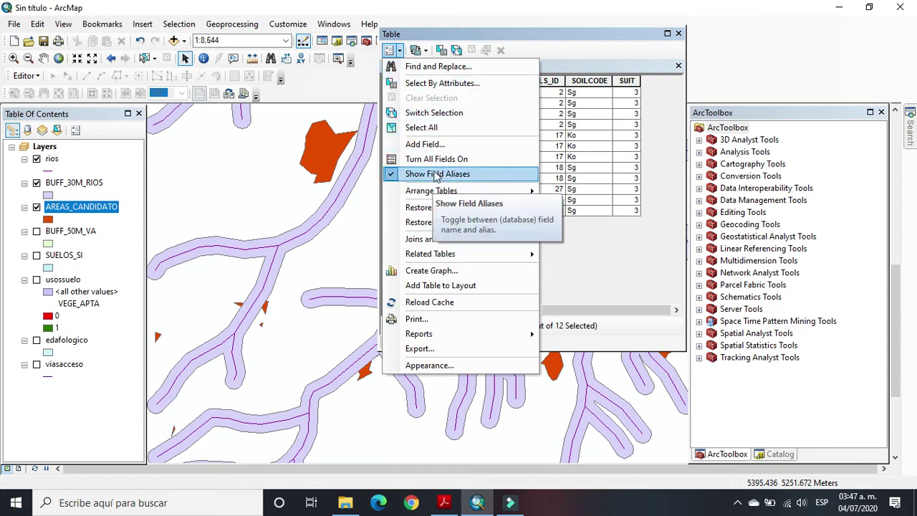
click(428, 145)
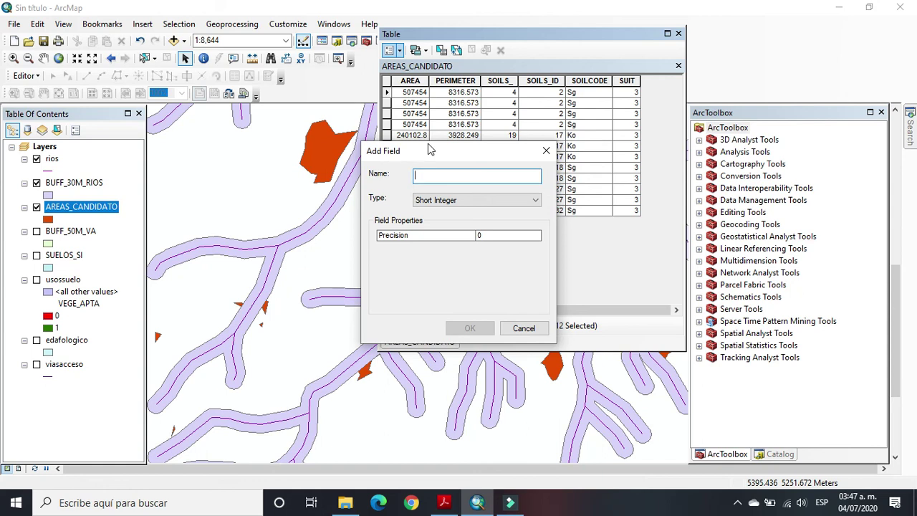
text(Ha)
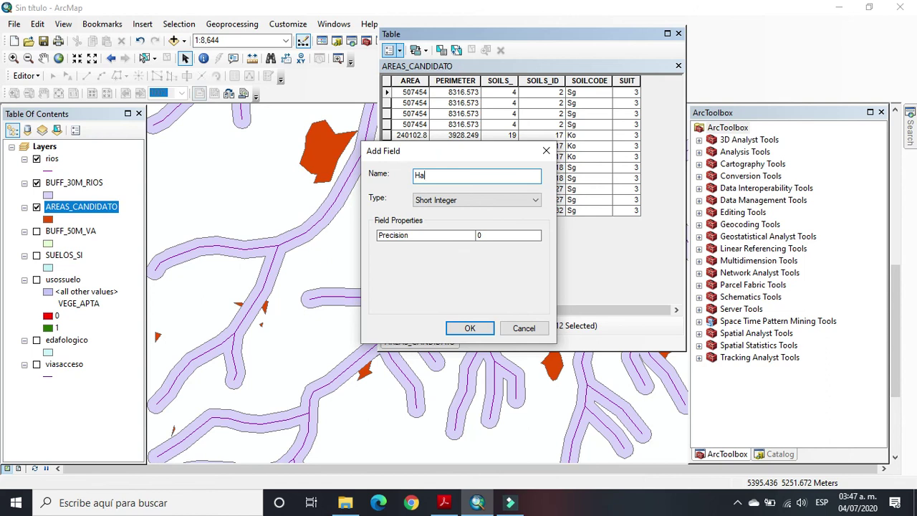
click(467, 199)
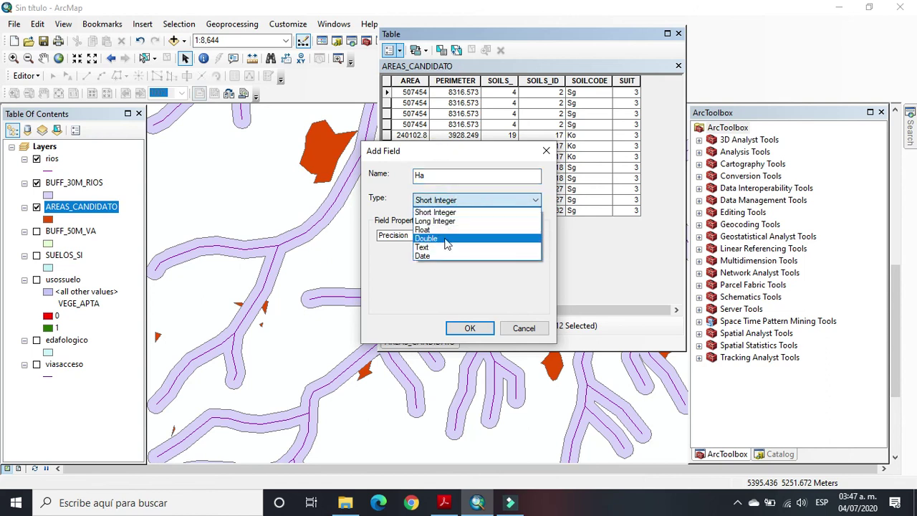
click(446, 238)
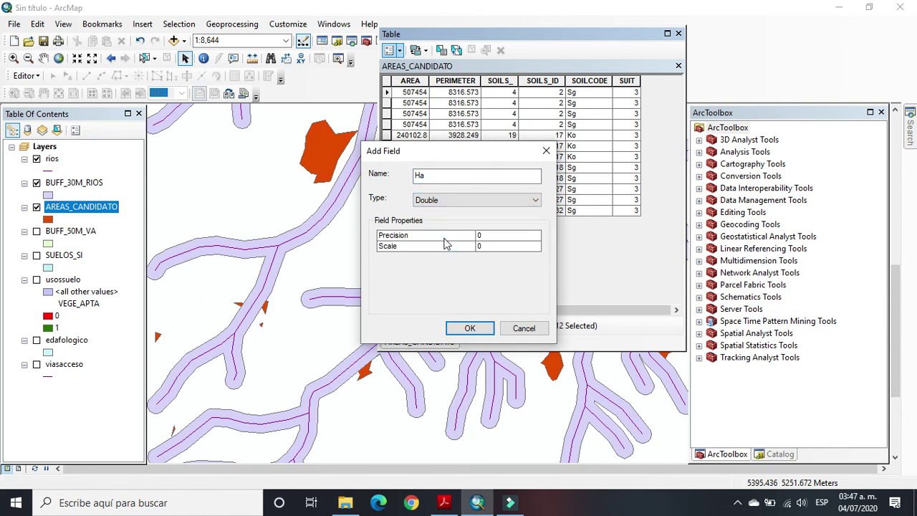
click(466, 327)
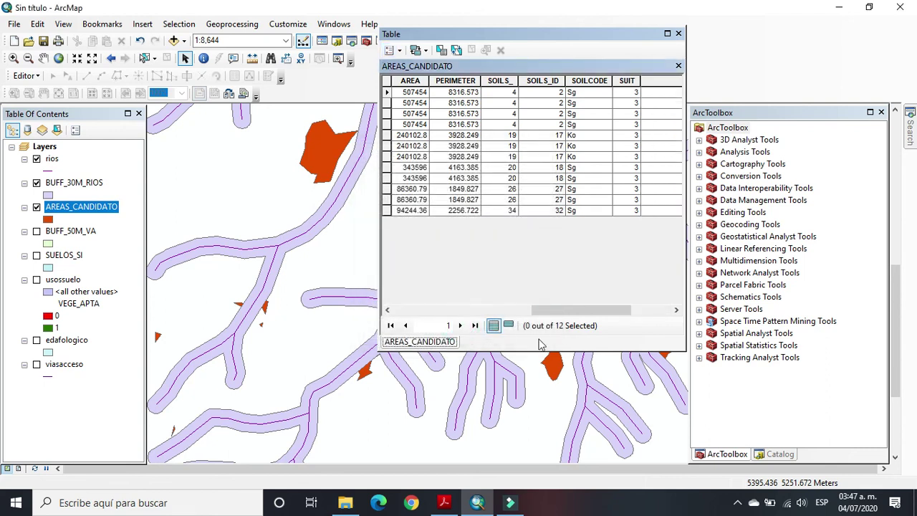
drag(541, 311, 583, 311)
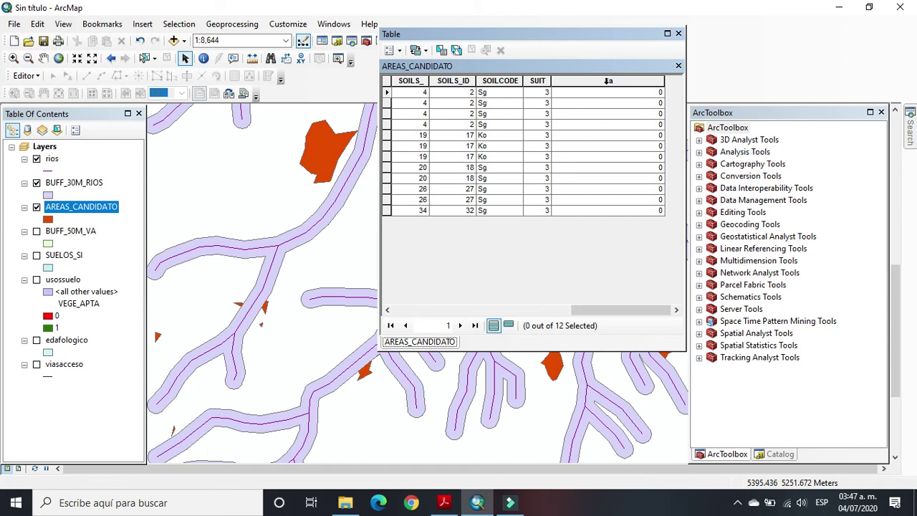
Calculate the Area geometry into the Ha field of AREAS_CANDIDATO in Hectares [ha], using the data source's coordinate system.
right_click(608, 81)
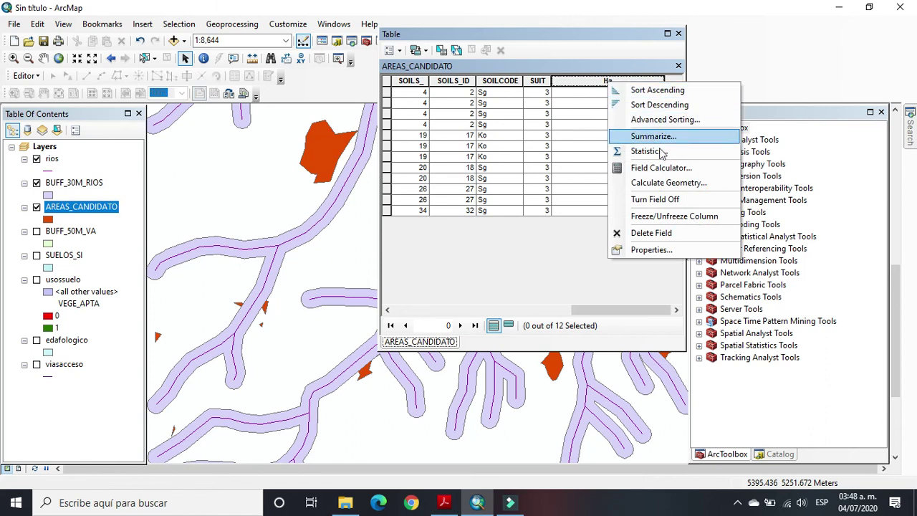
click(667, 183)
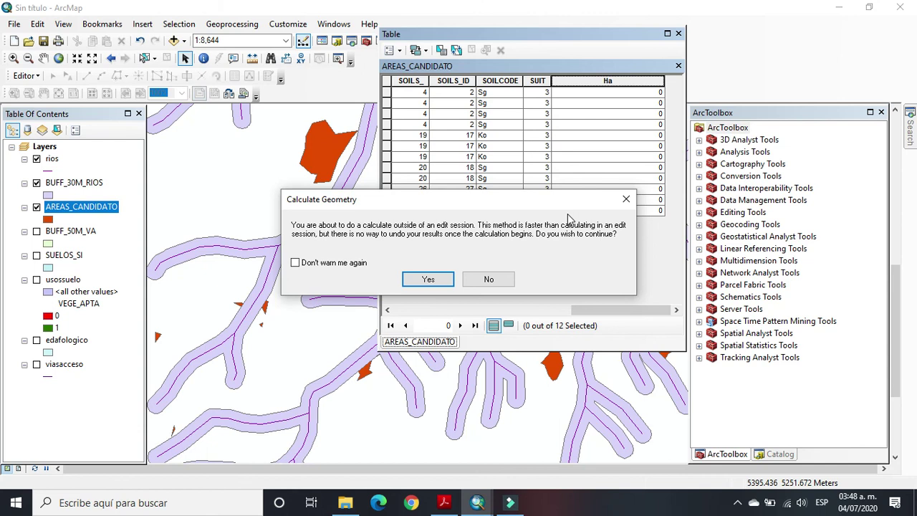
click(426, 278)
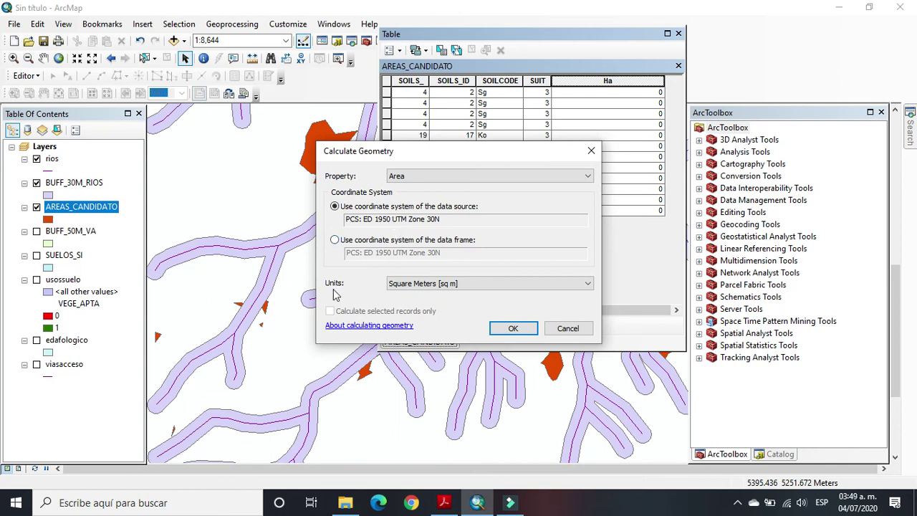
click(569, 291)
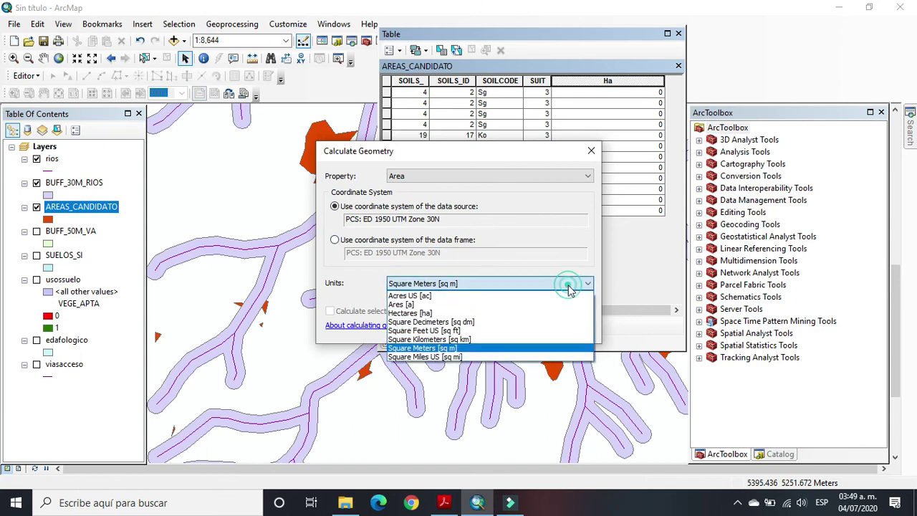
click(445, 313)
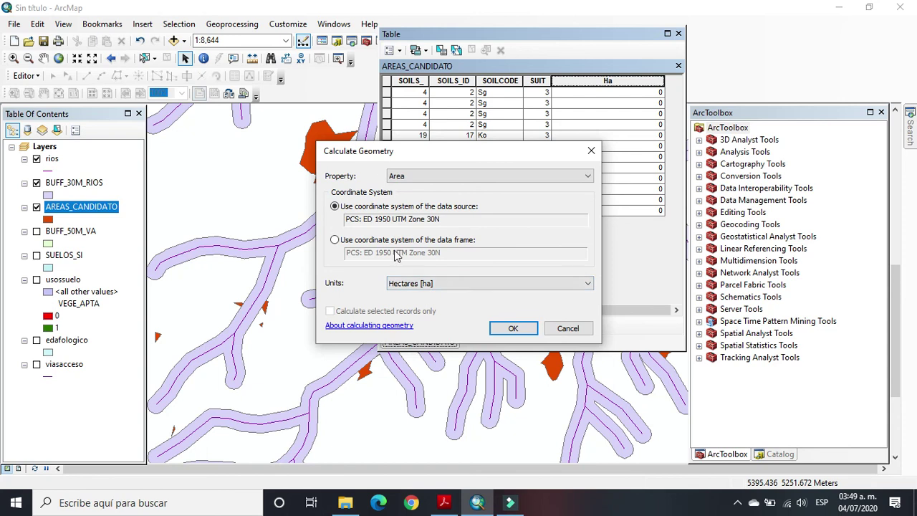
click(511, 330)
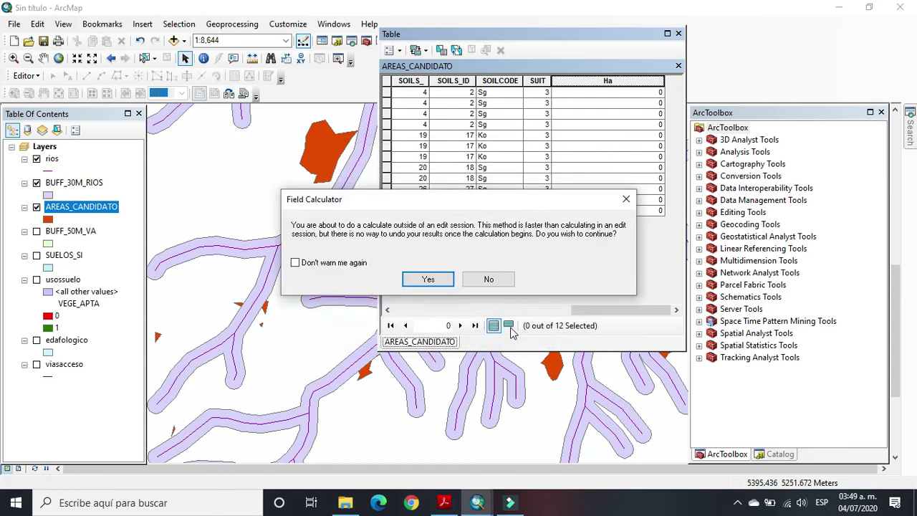
click(430, 279)
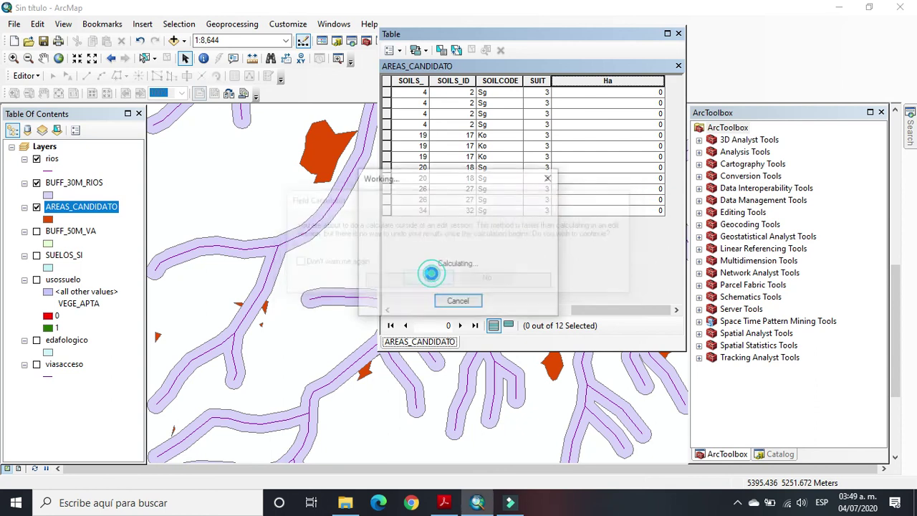
click(585, 310)
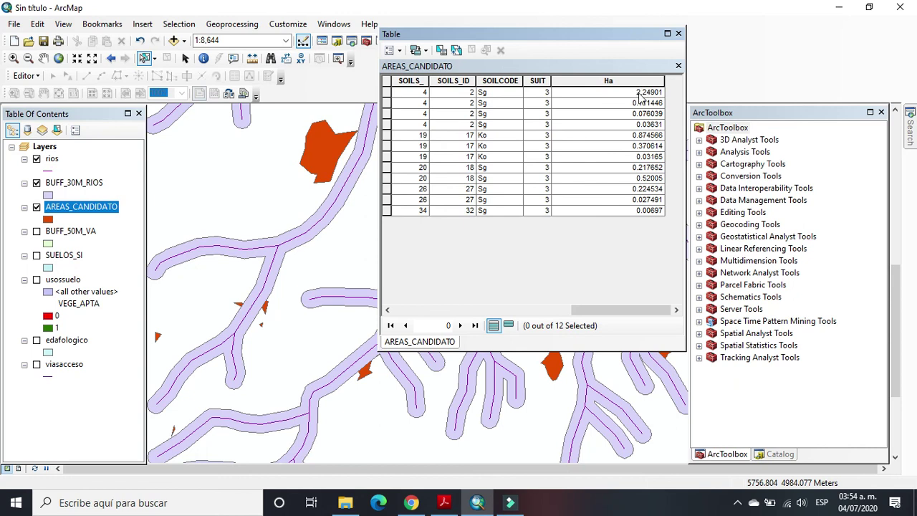
Select the AREAS_CANDIDATO record with the largest Ha value, close the table, and zoom to the layer's extent.
click(388, 94)
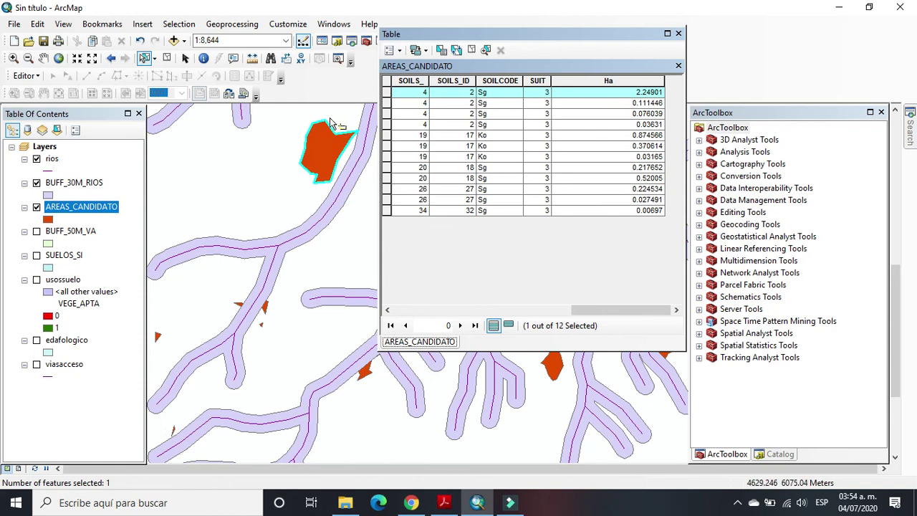
click(185, 58)
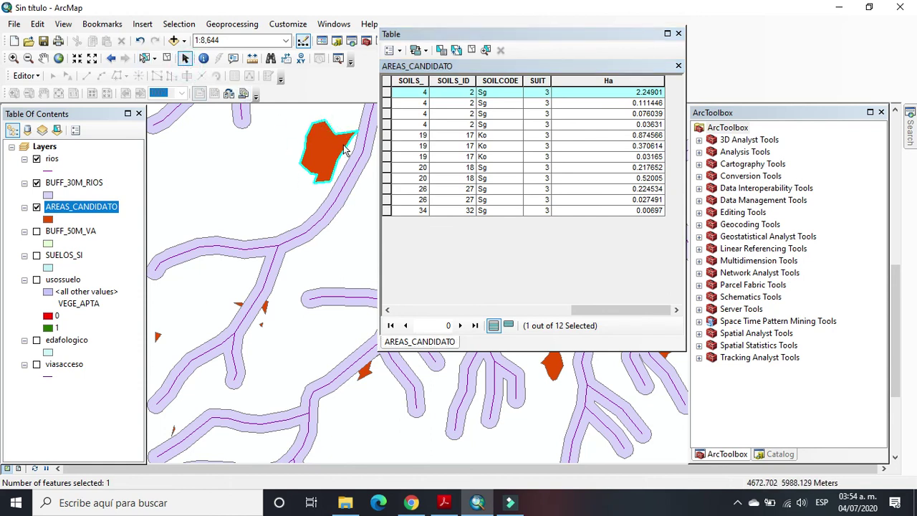
click(679, 34)
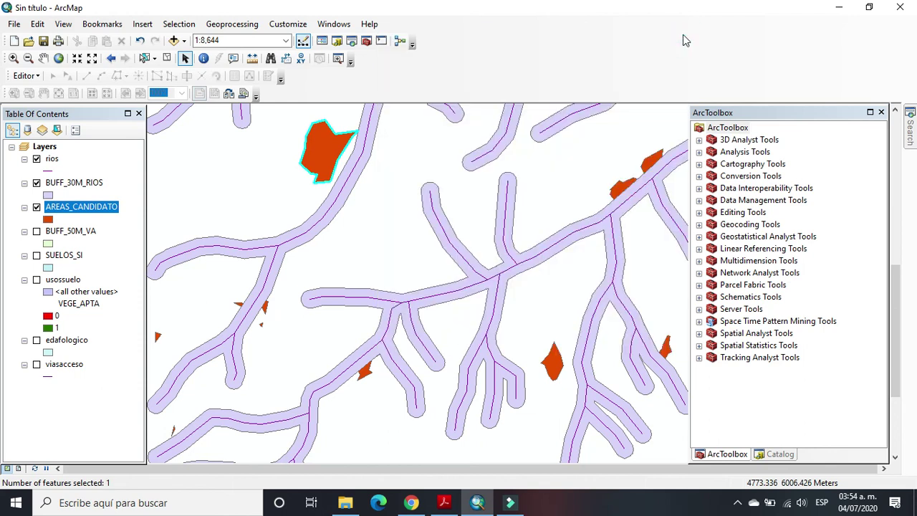
right_click(110, 210)
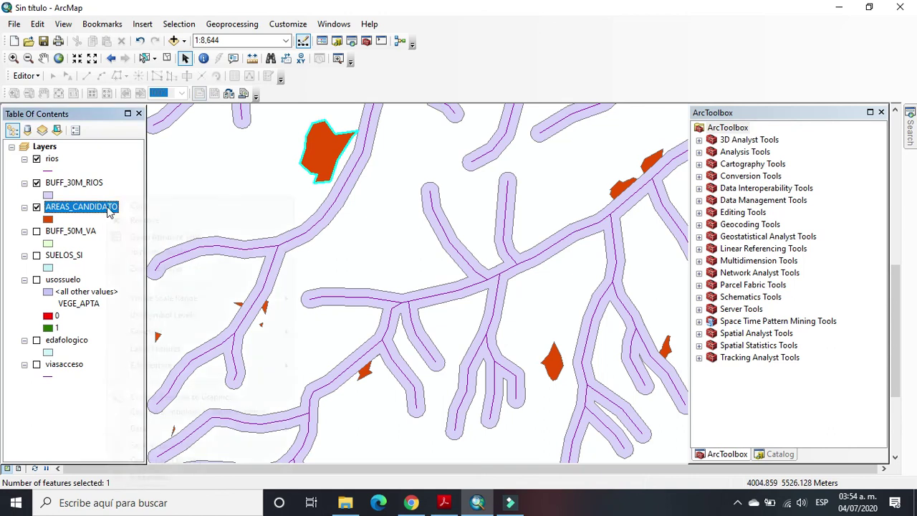
click(147, 265)
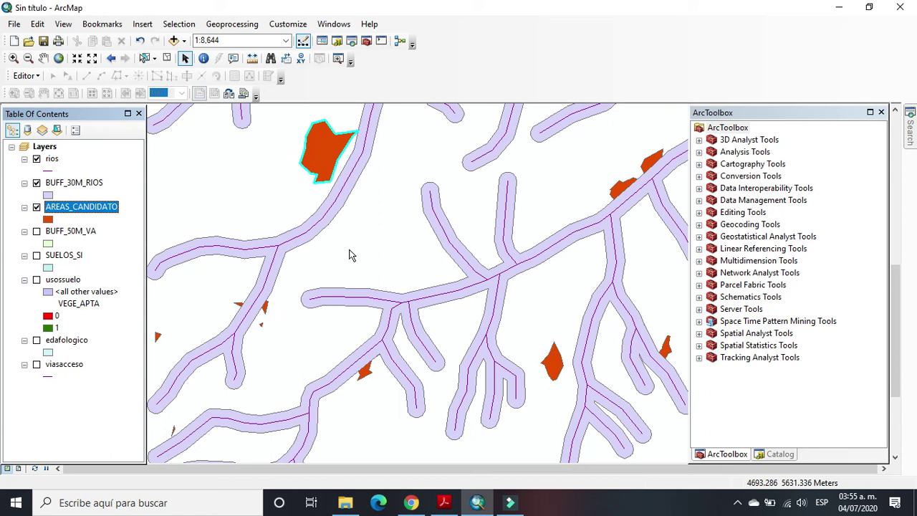
Turn on the BUFF_50M_VA layer and pan the map to bring the selected candidate polygon near the centre.
click(37, 232)
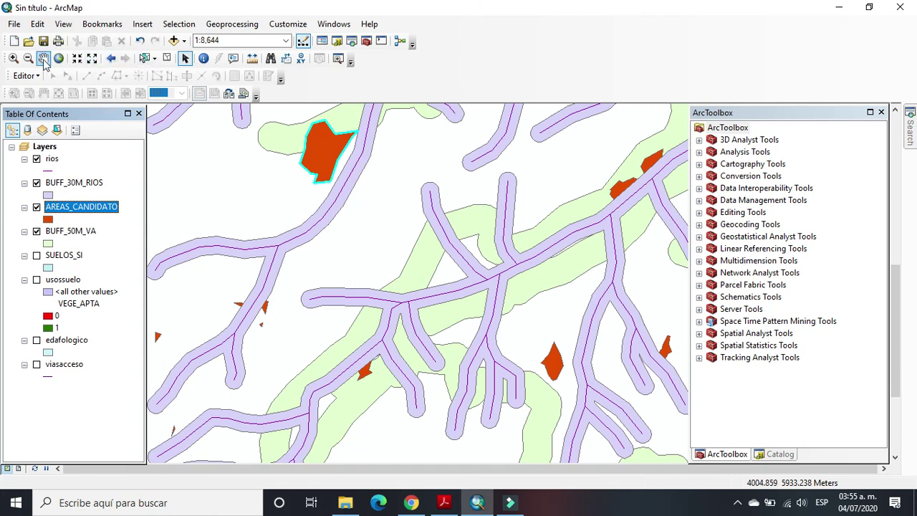
click(43, 59)
drag(429, 167, 467, 315)
drag(445, 255, 498, 263)
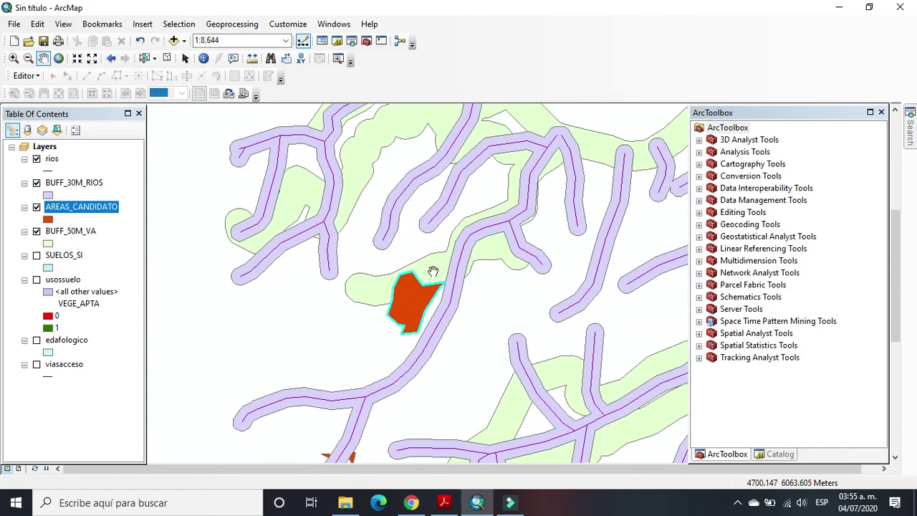
drag(470, 318, 478, 299)
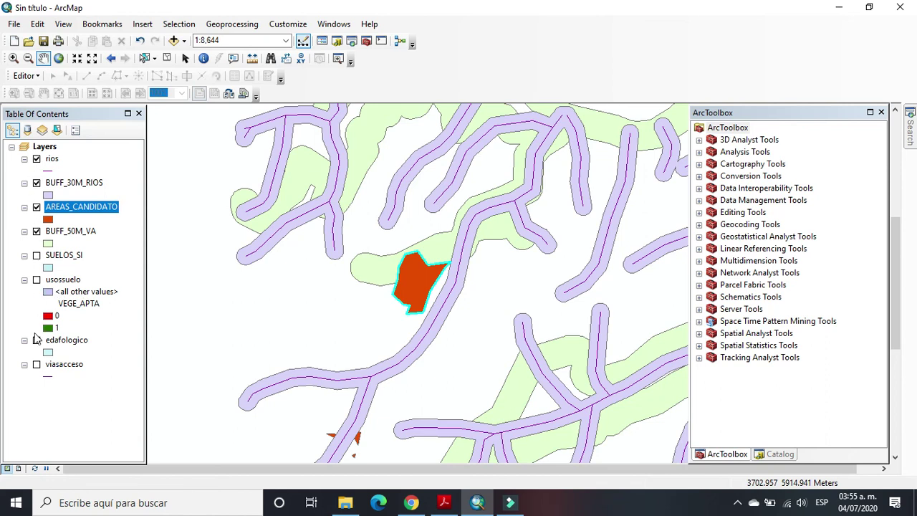
Turn on the viasacceso layer and move it directly below rios in the layer order.
click(37, 364)
drag(64, 364, 90, 179)
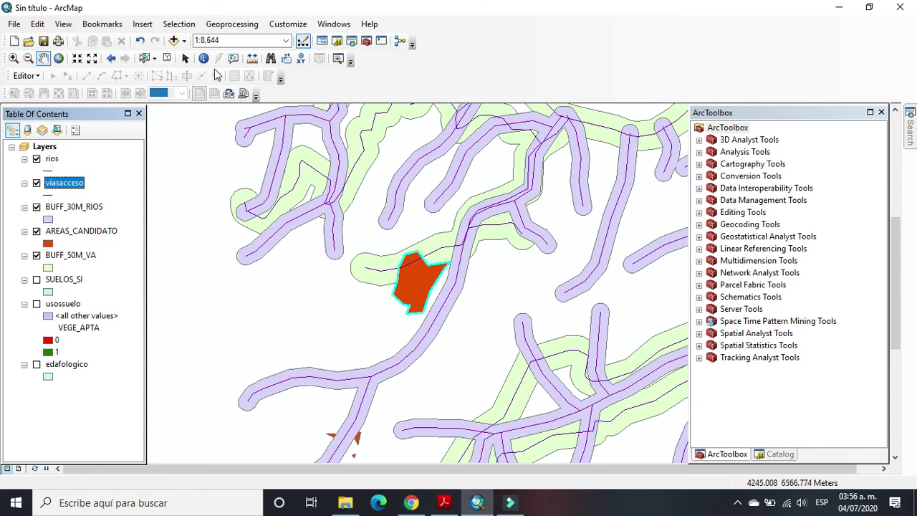
click(184, 59)
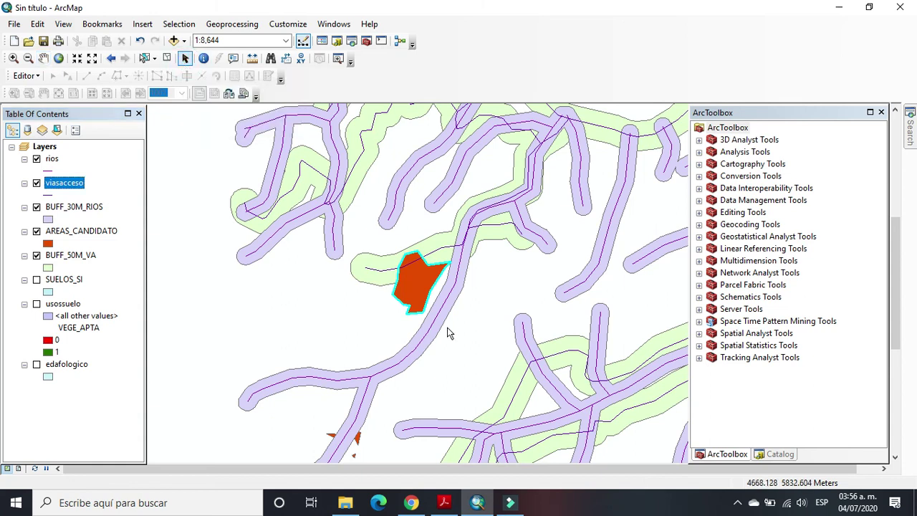
Reopen the AREAS_CANDIDATO attribute table, narrow it to the Ha column, and place it clear of the selected polygon for comparison.
right_click(69, 232)
click(92, 238)
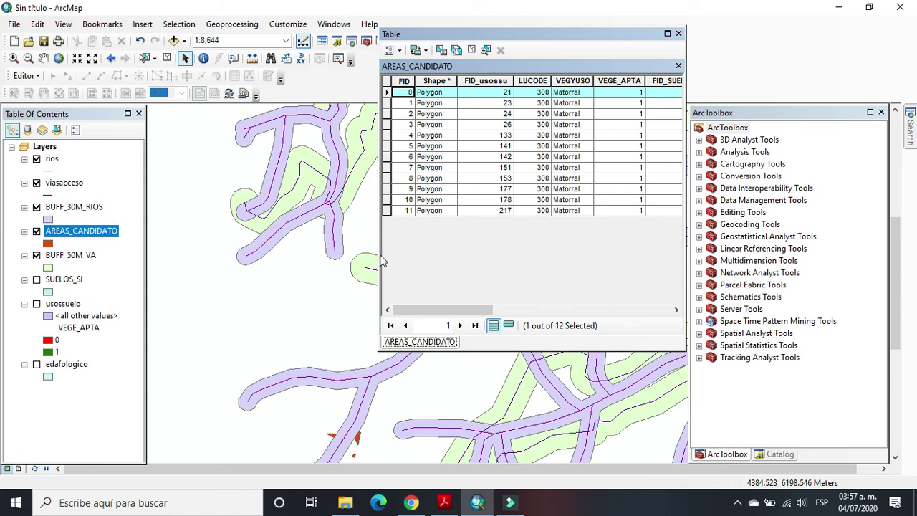
drag(383, 256, 514, 253)
drag(543, 290, 663, 288)
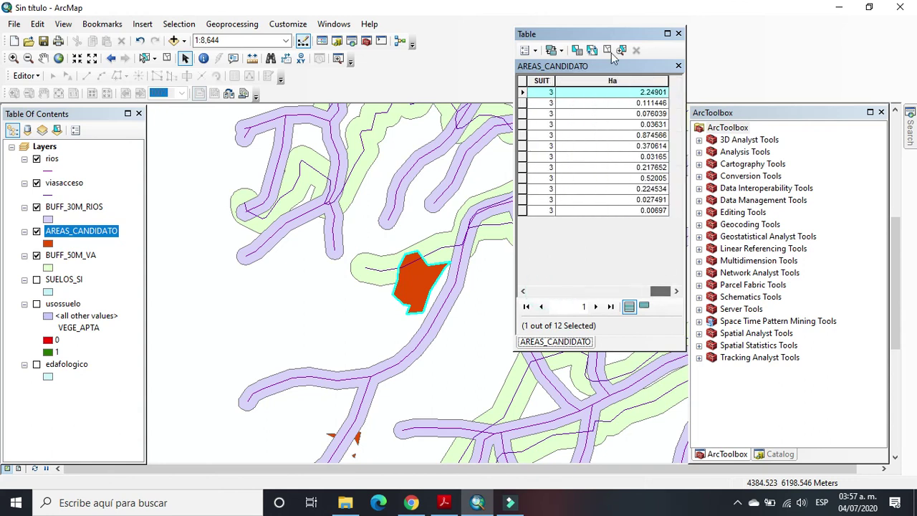
drag(601, 36, 679, 123)
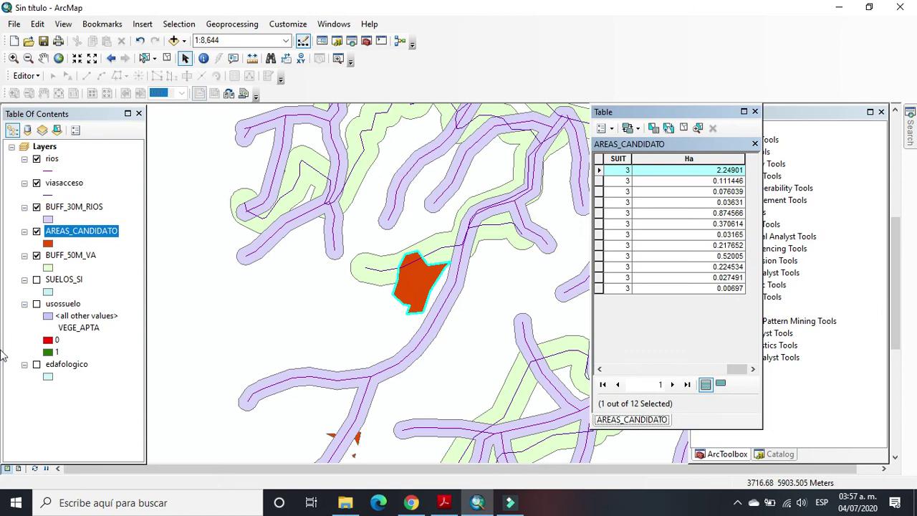